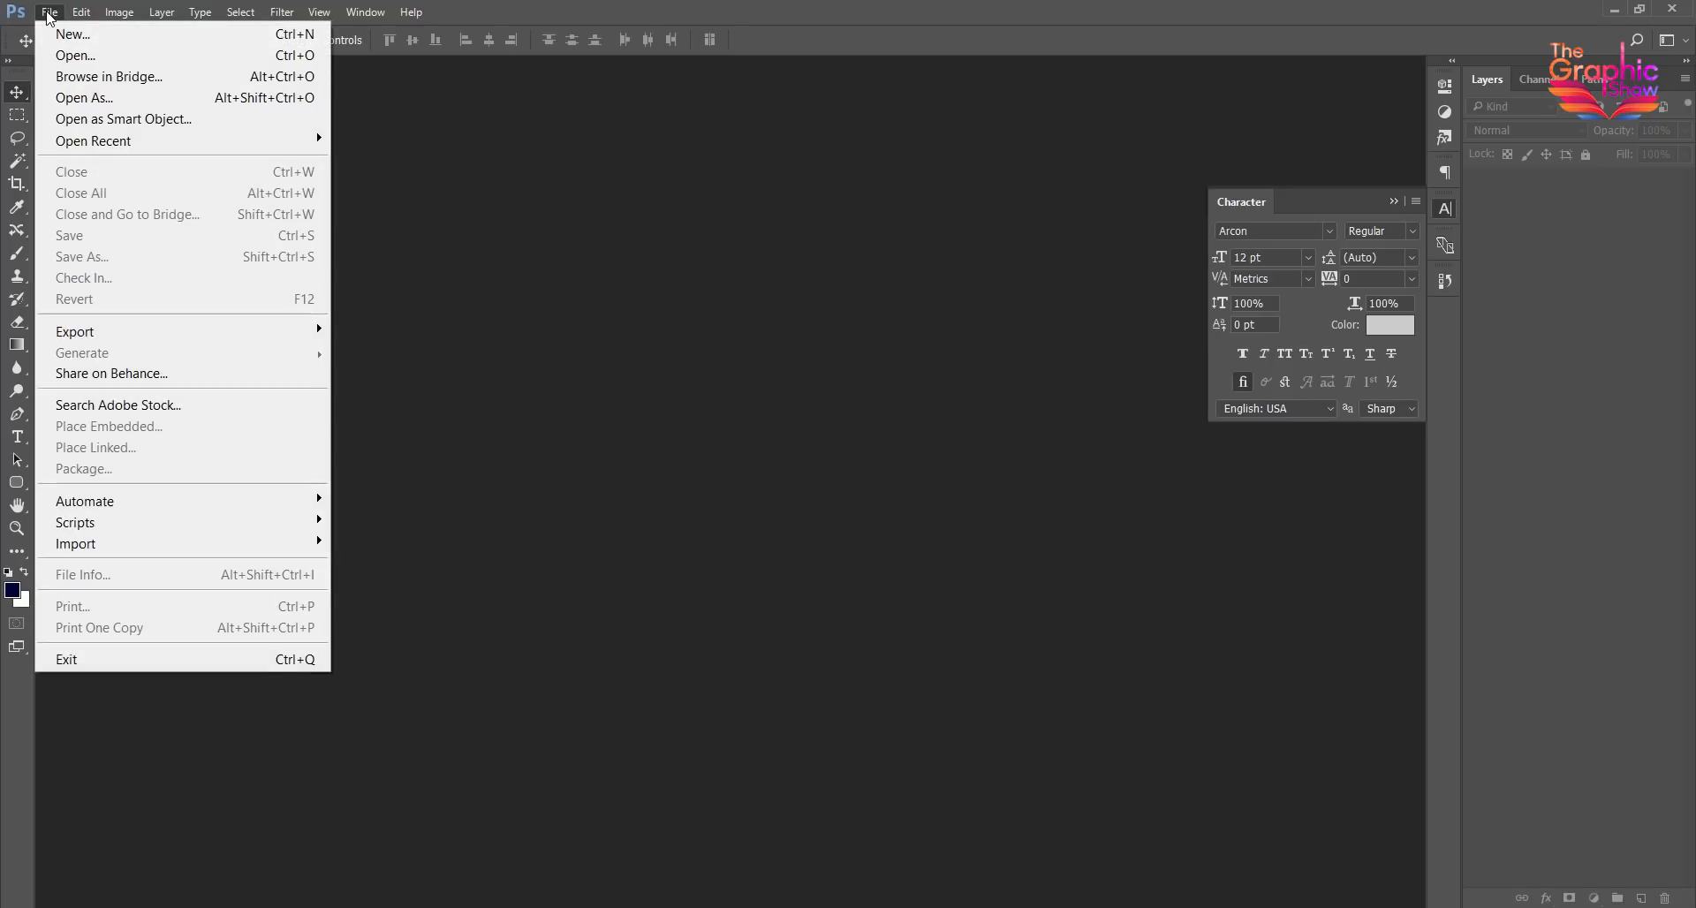
- Create a new 2000 × 2000 pixel document at 300 pixels/inch in 8-bit RGB Color with a white background
left_click(67, 35)
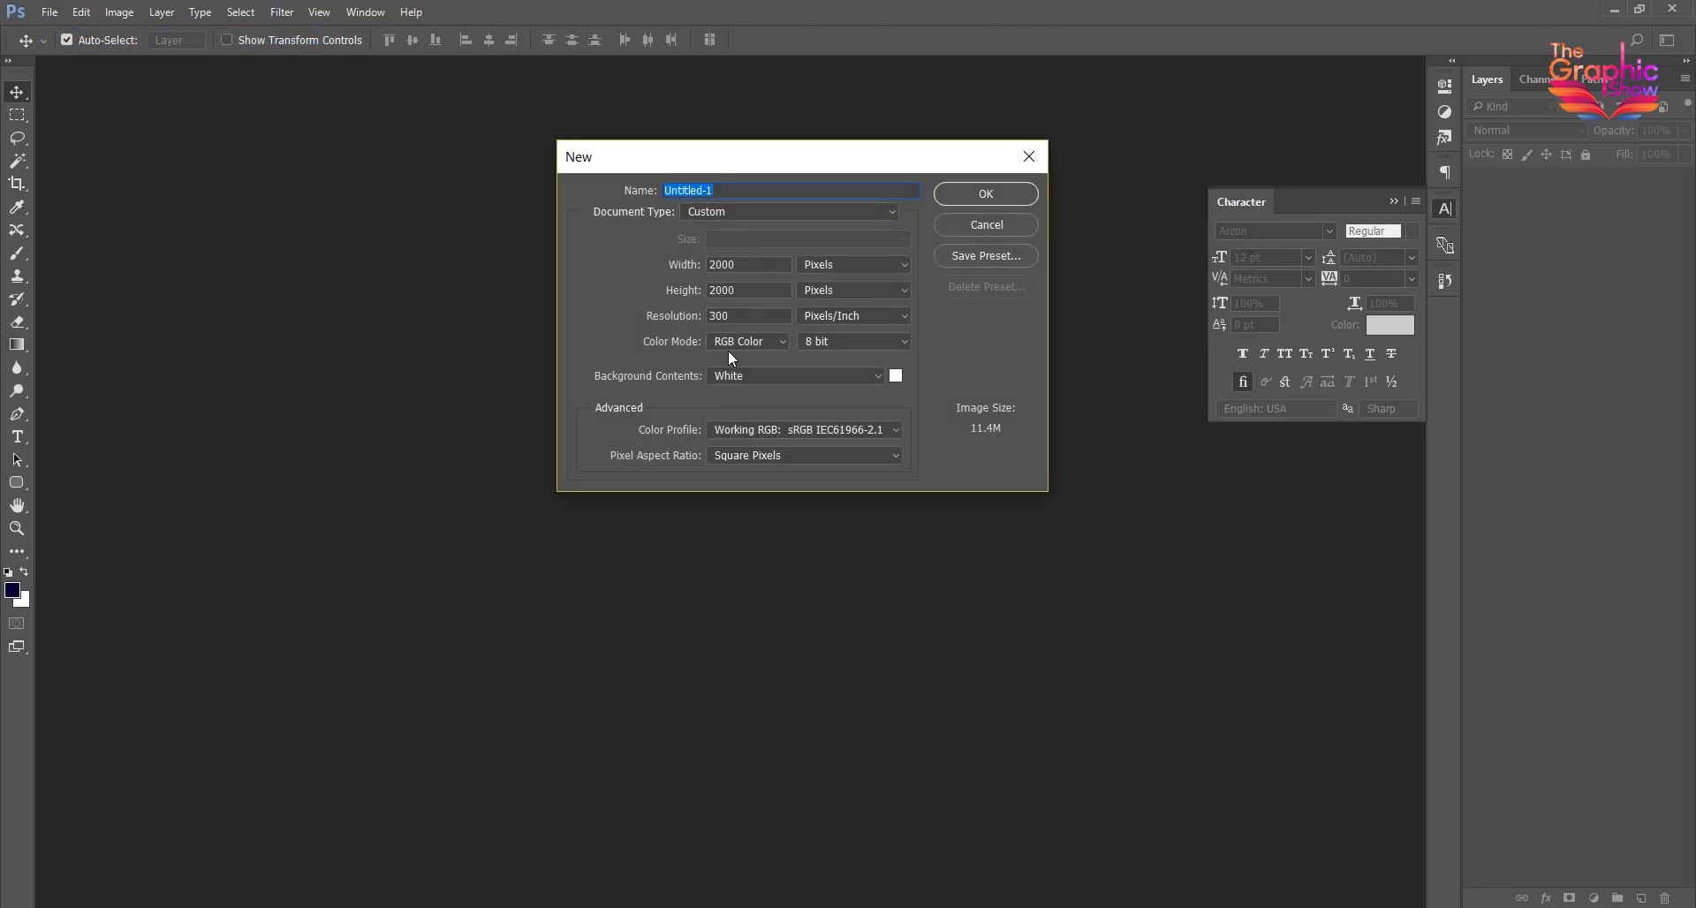
left_click_drag(711, 162, 617, 202)
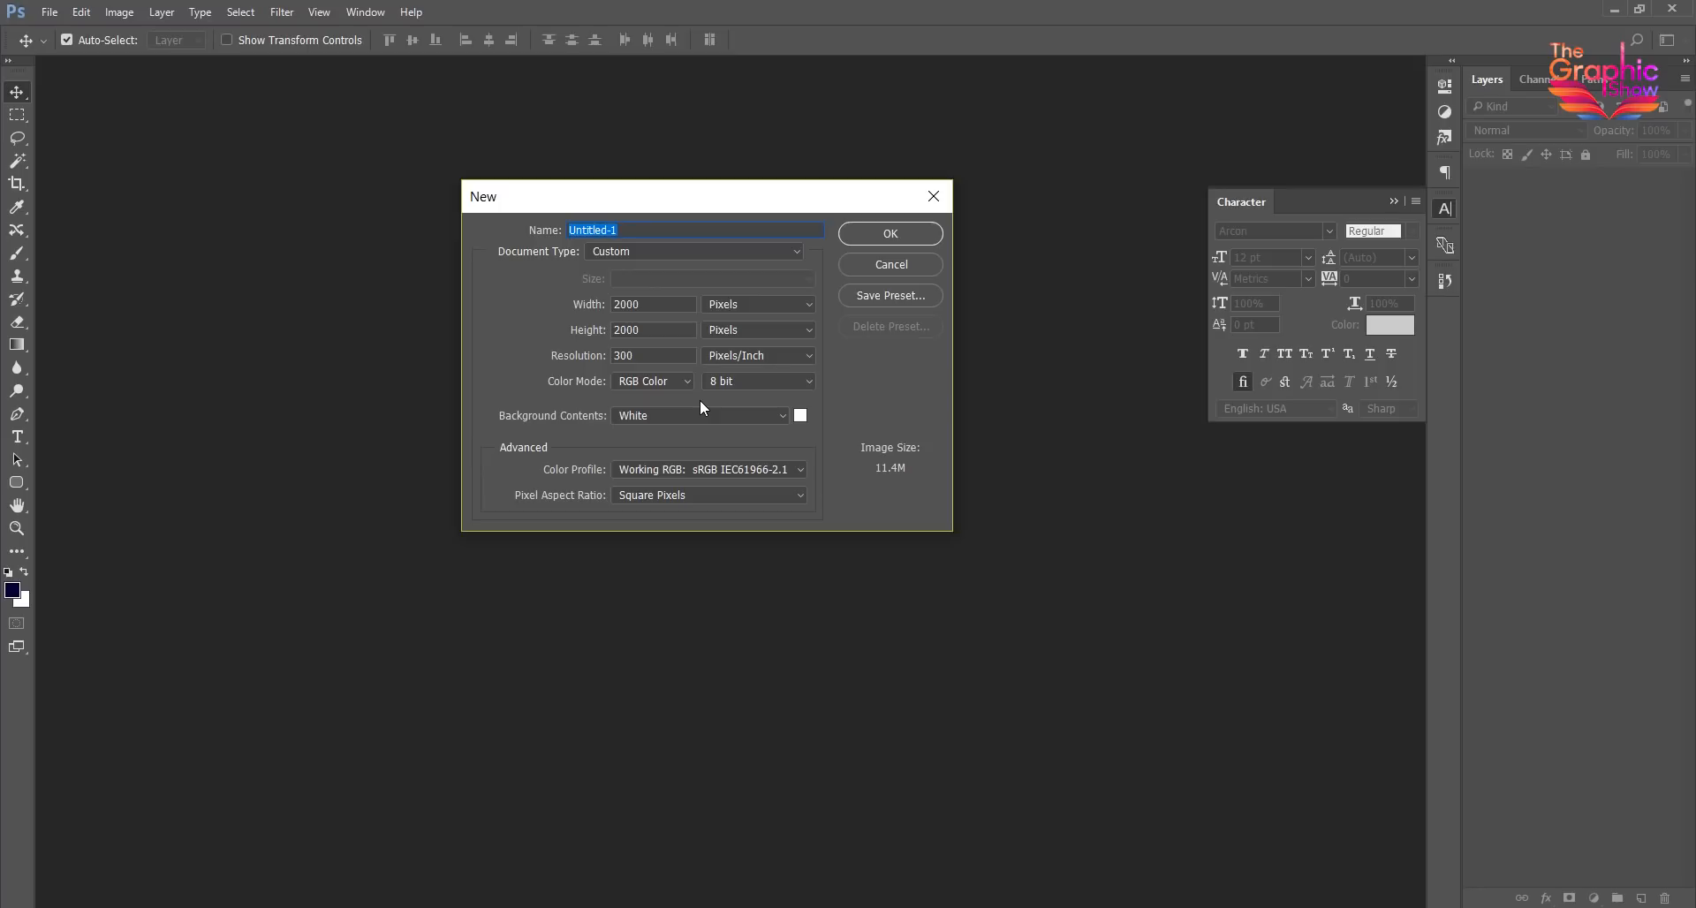
key("Tab")
key("Tab")
left_click_drag(652, 305, 573, 329)
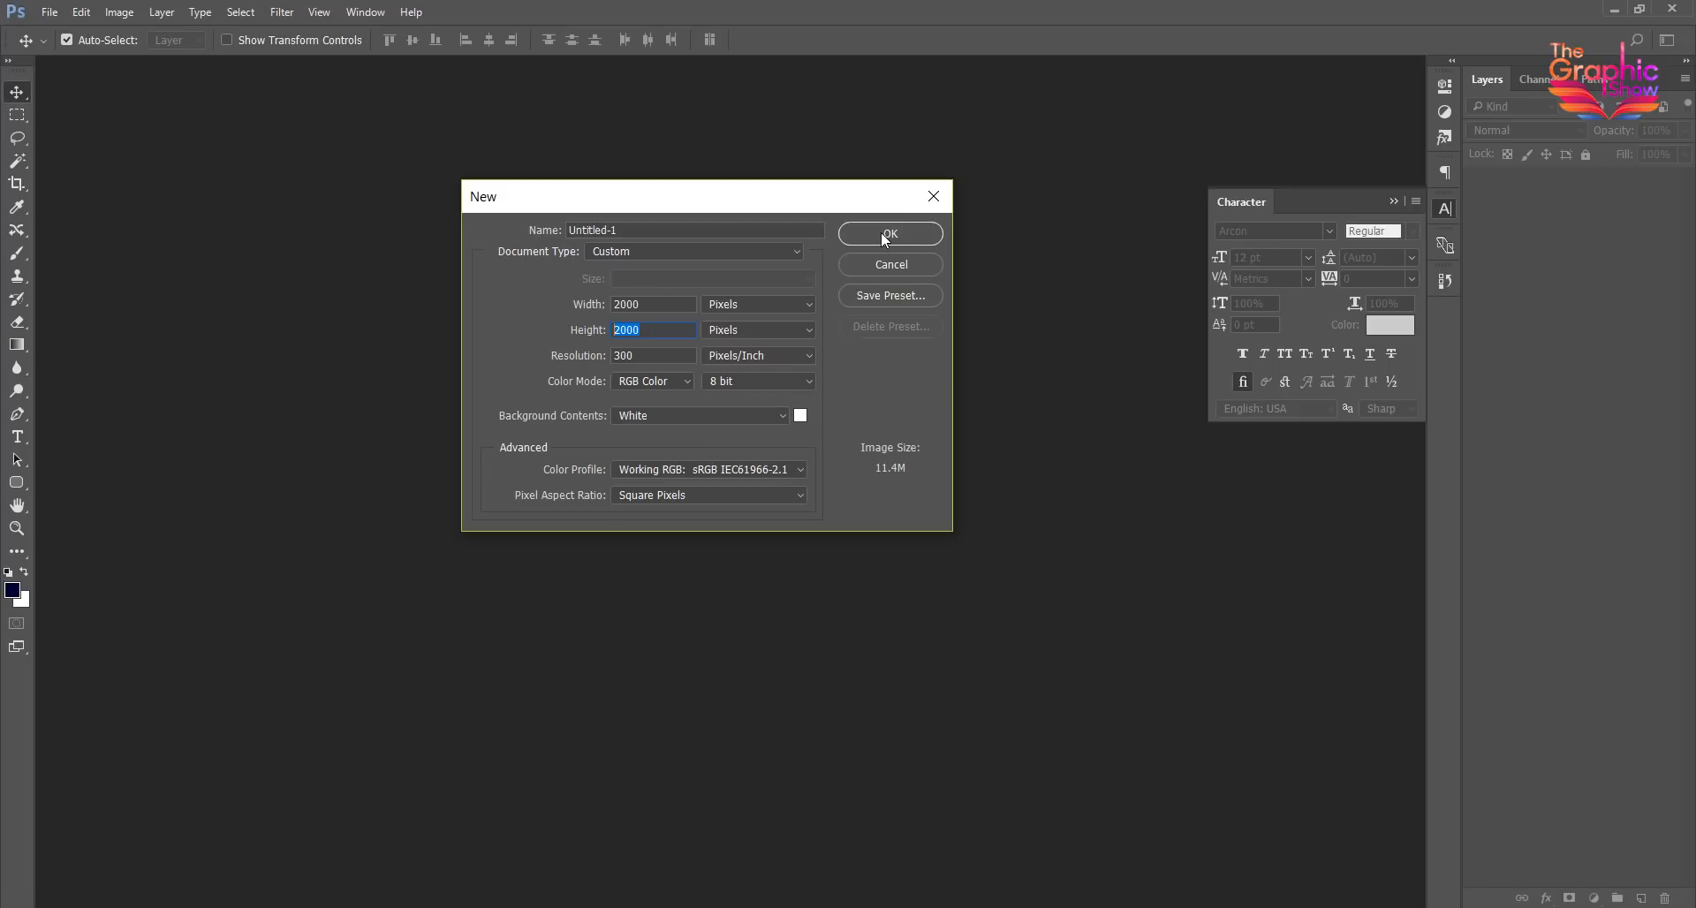
left_click_drag(646, 358, 557, 356)
left_click(889, 235)
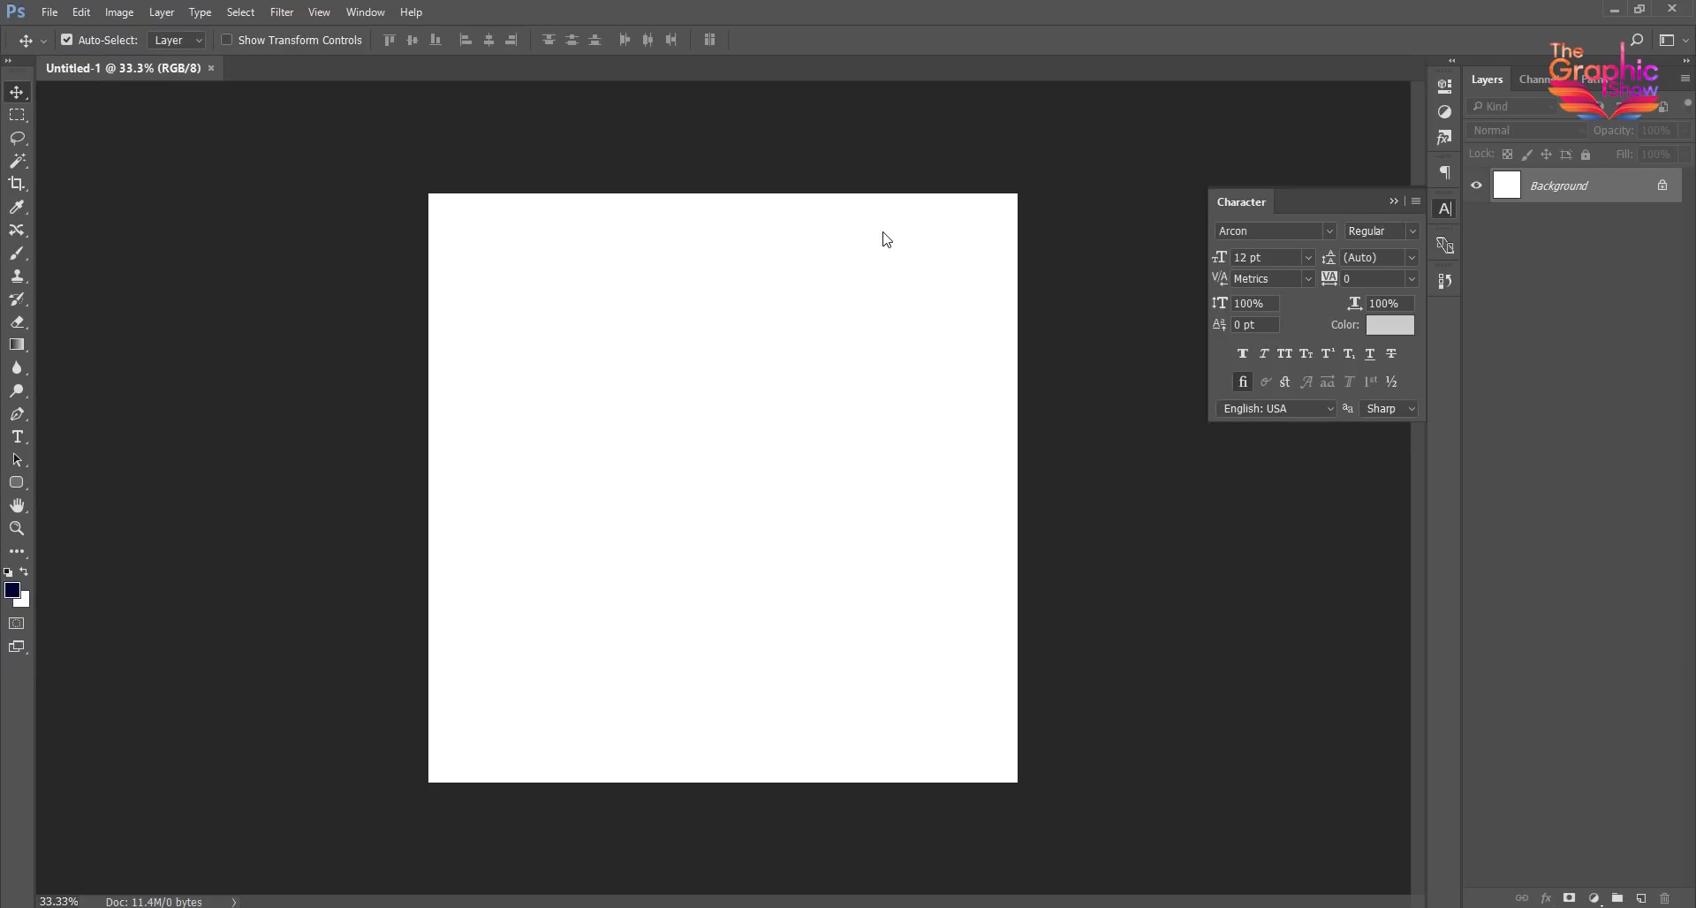
- Place abstract-background-pink-grunge.jpg from the Fashion folder in File Explorer onto the Photoshop canvas as the background image
left_click(310, 878)
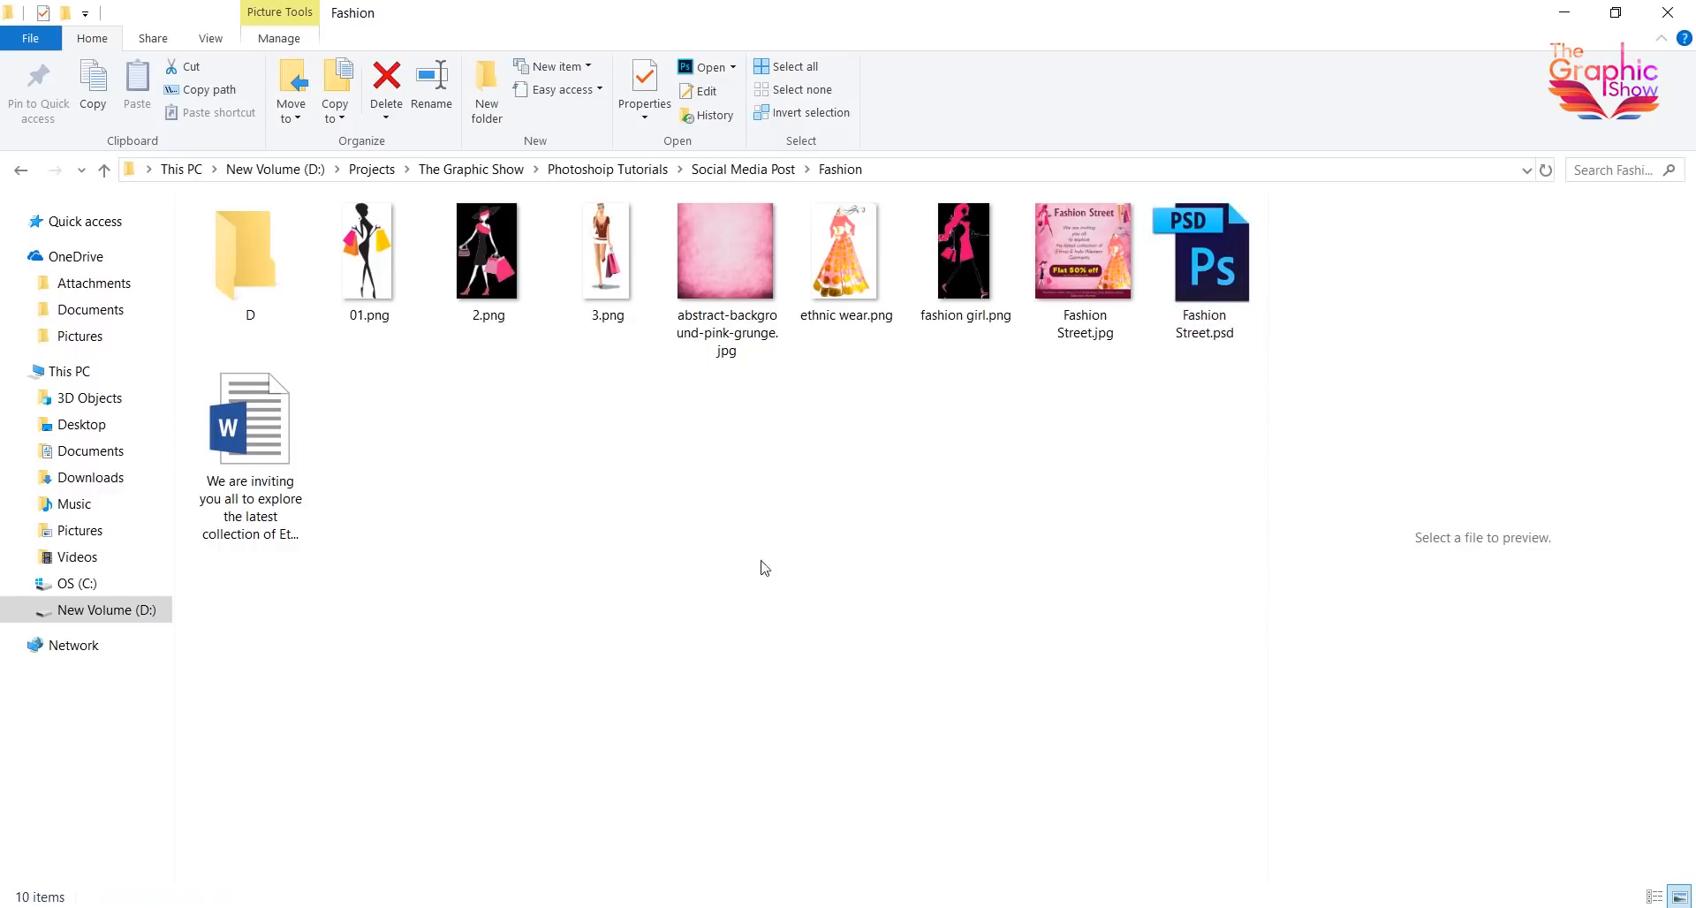
left_click(726, 256)
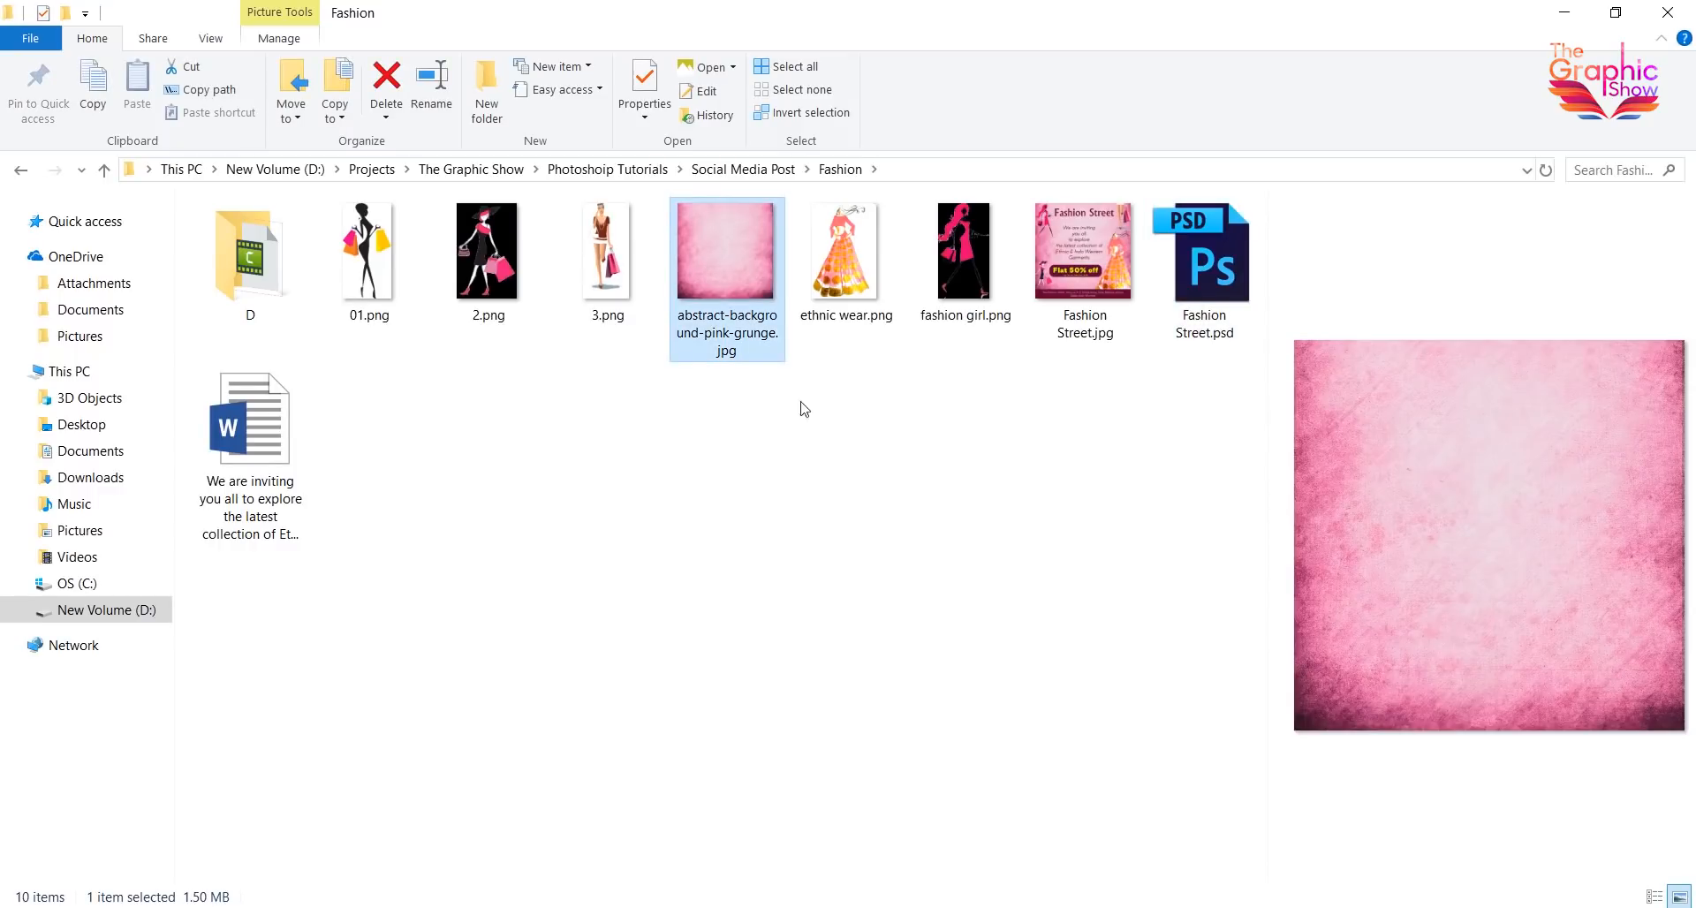
left_click_drag(717, 271, 690, 681)
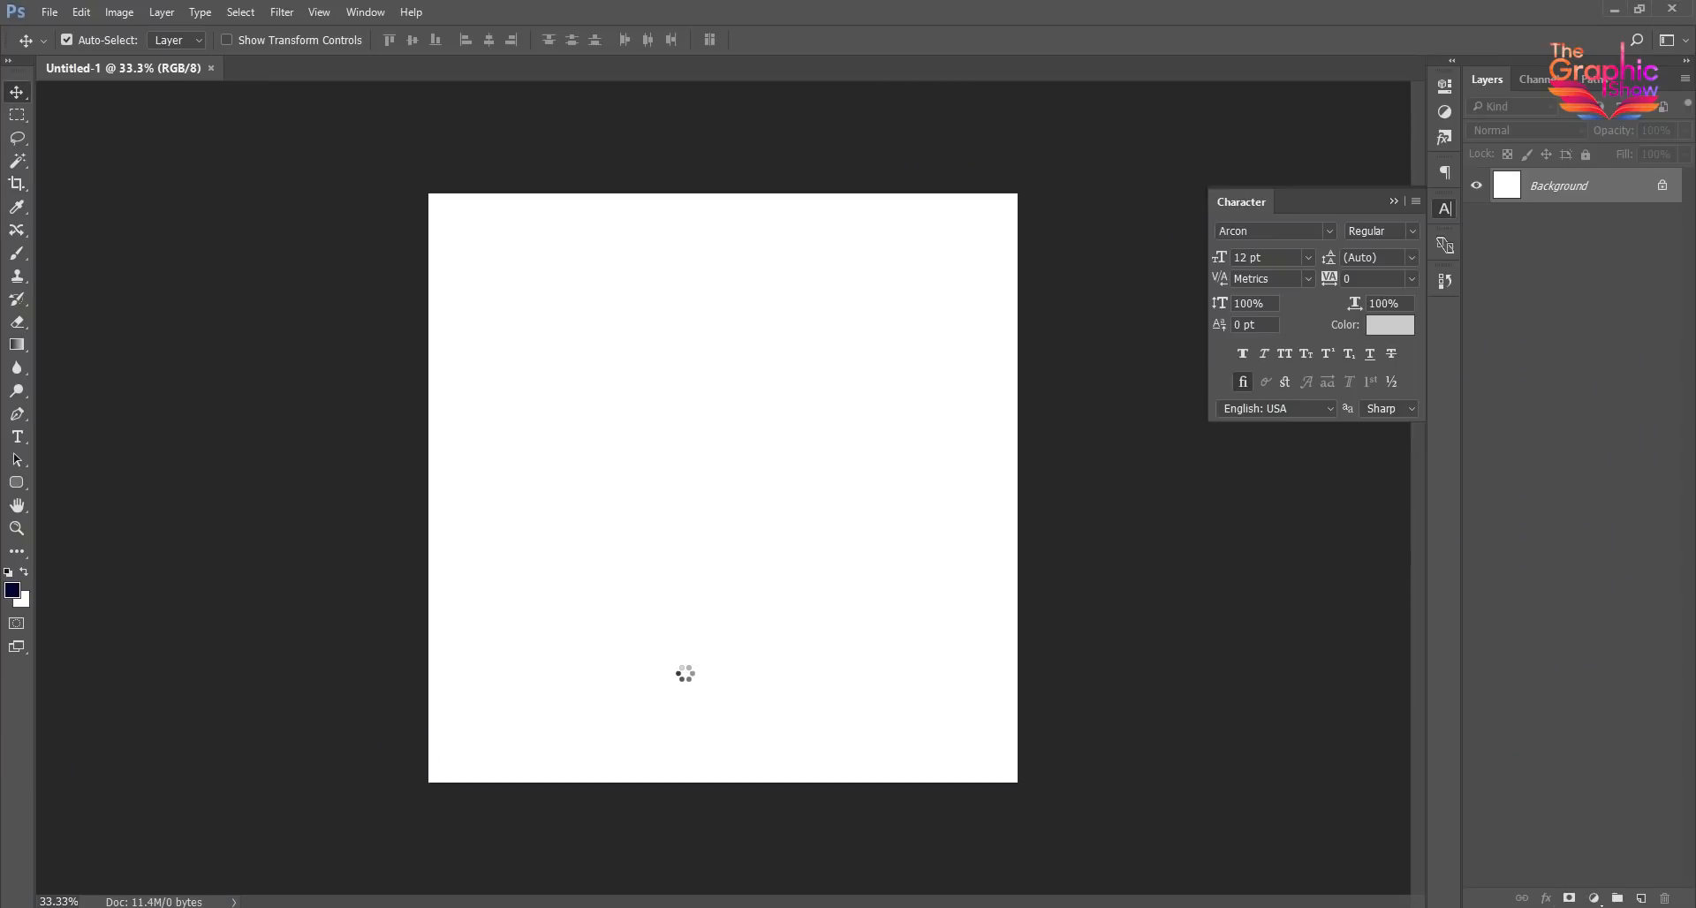
key("Return")
- Add a point text layer reading "fashion Street" on the upper part of the pink background
left_click(17, 436)
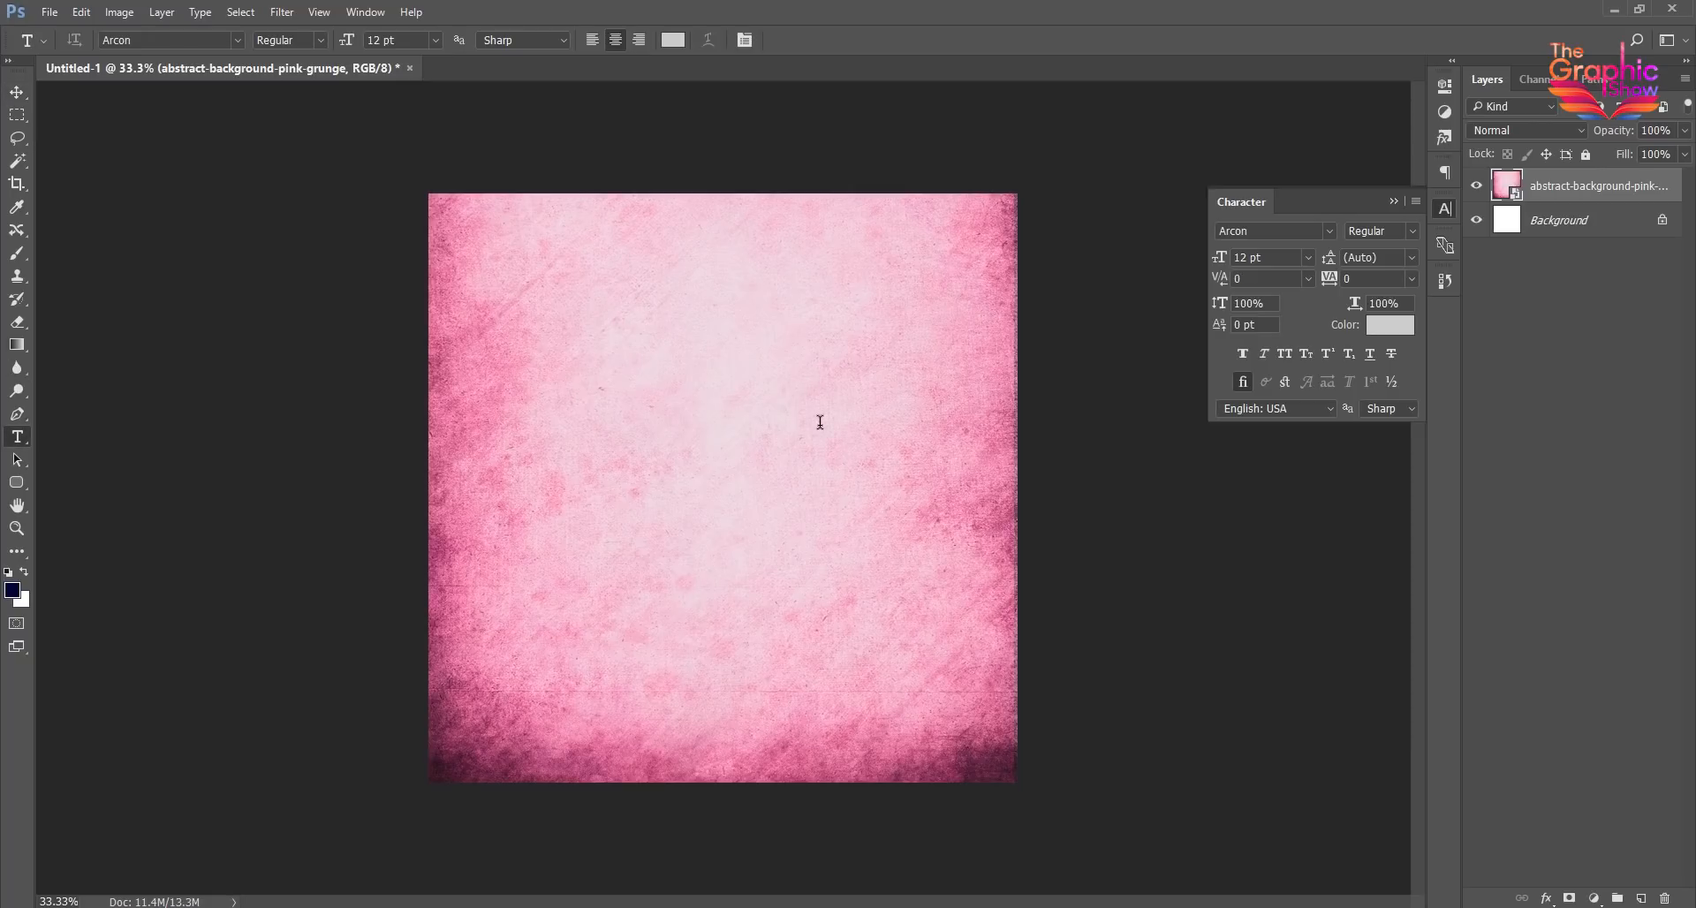
left_click(590, 404)
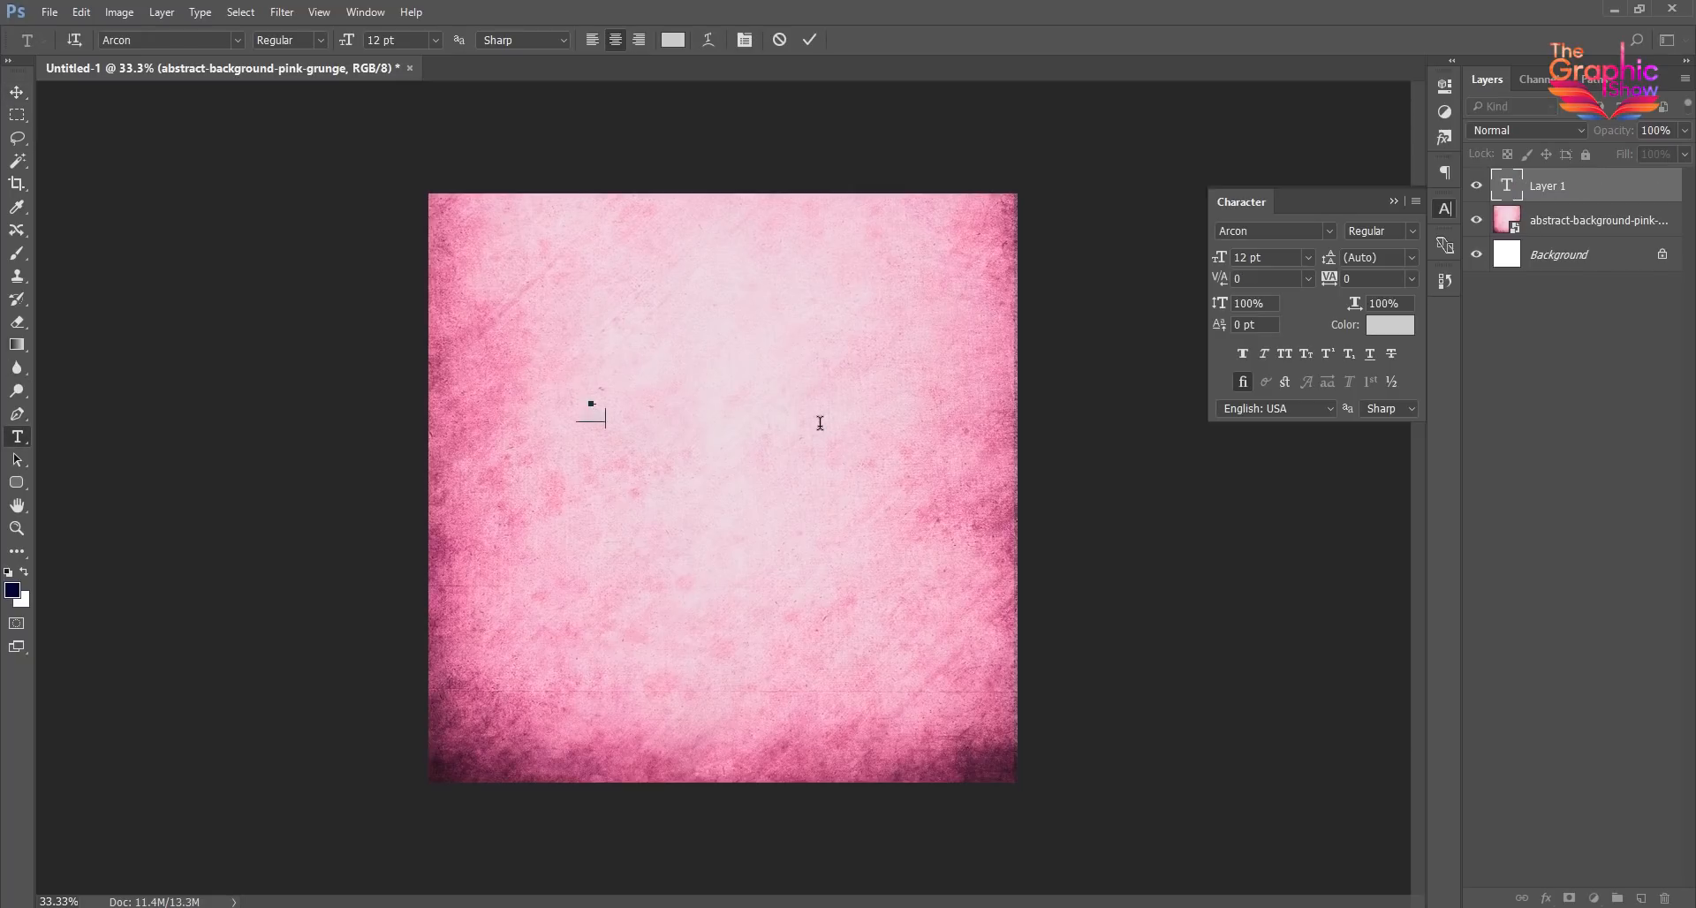
left_click(17, 92)
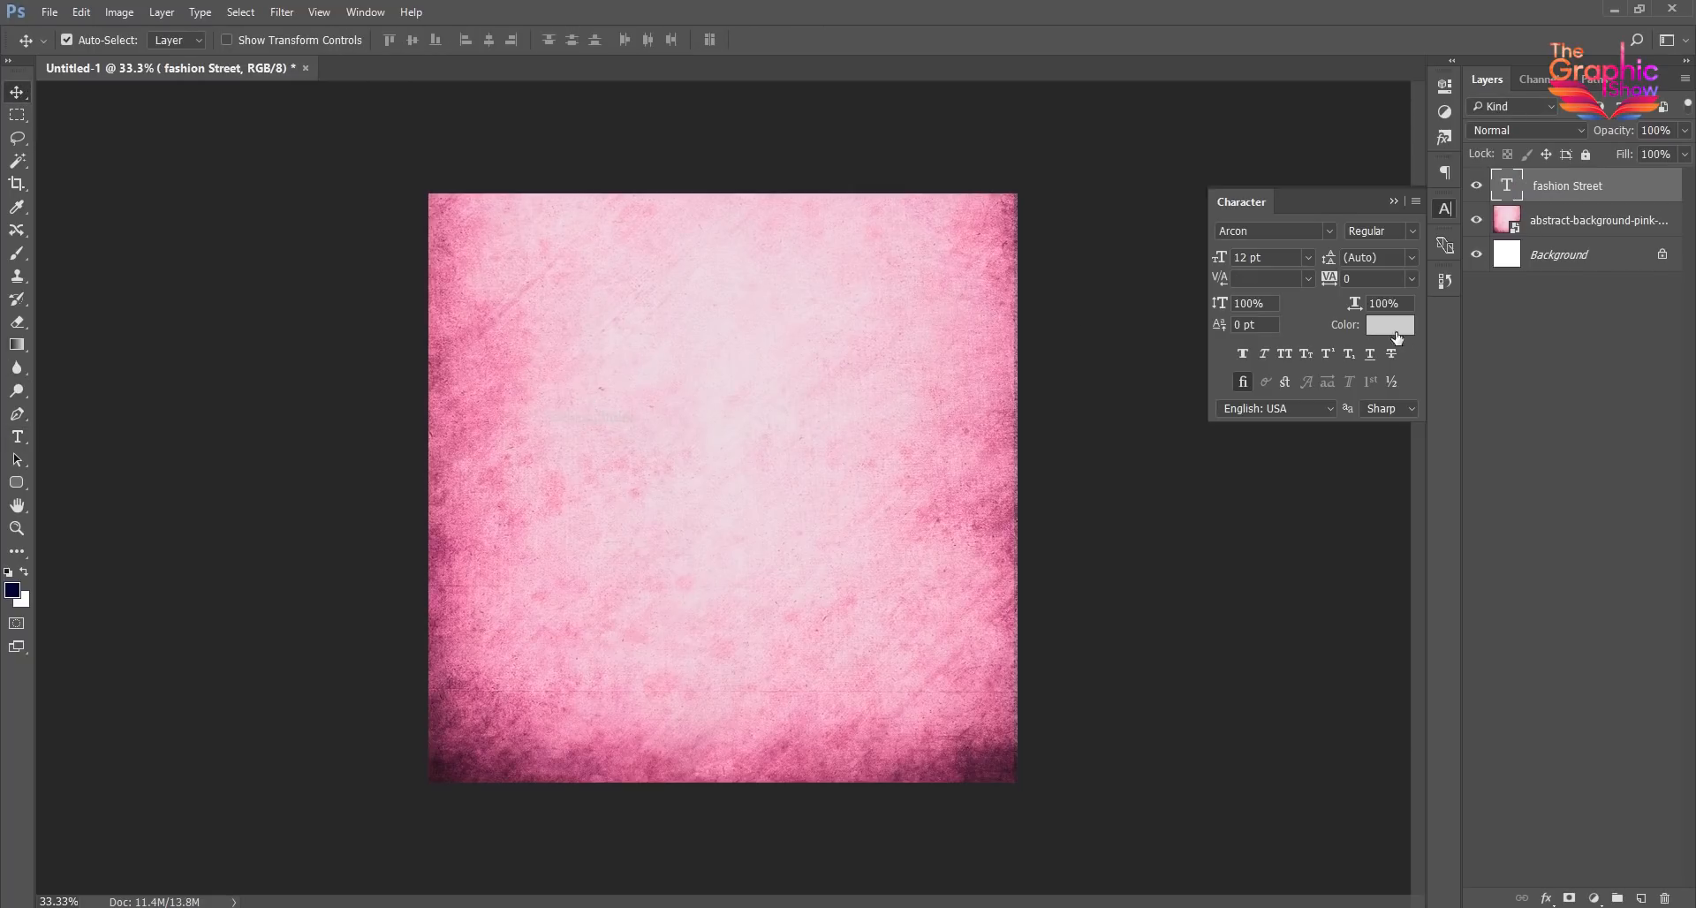
- Set the color of the "fashion Street" text to dark purple 330033
left_click(1390, 325)
left_click(1183, 336)
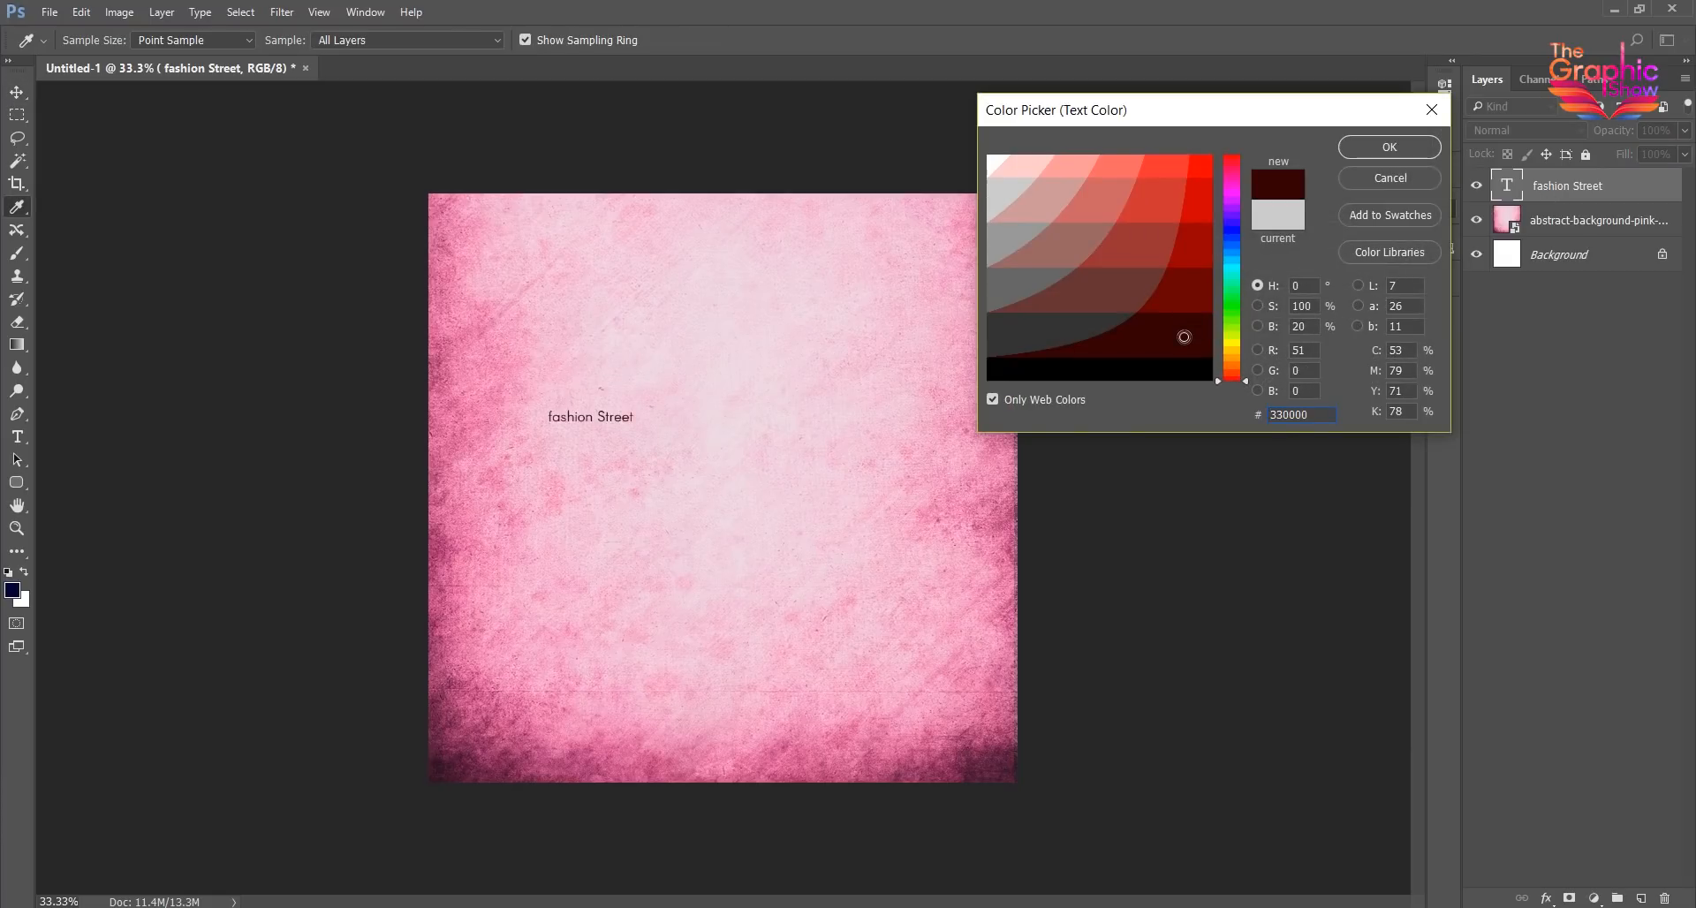
left_click_drag(1233, 255, 1233, 209)
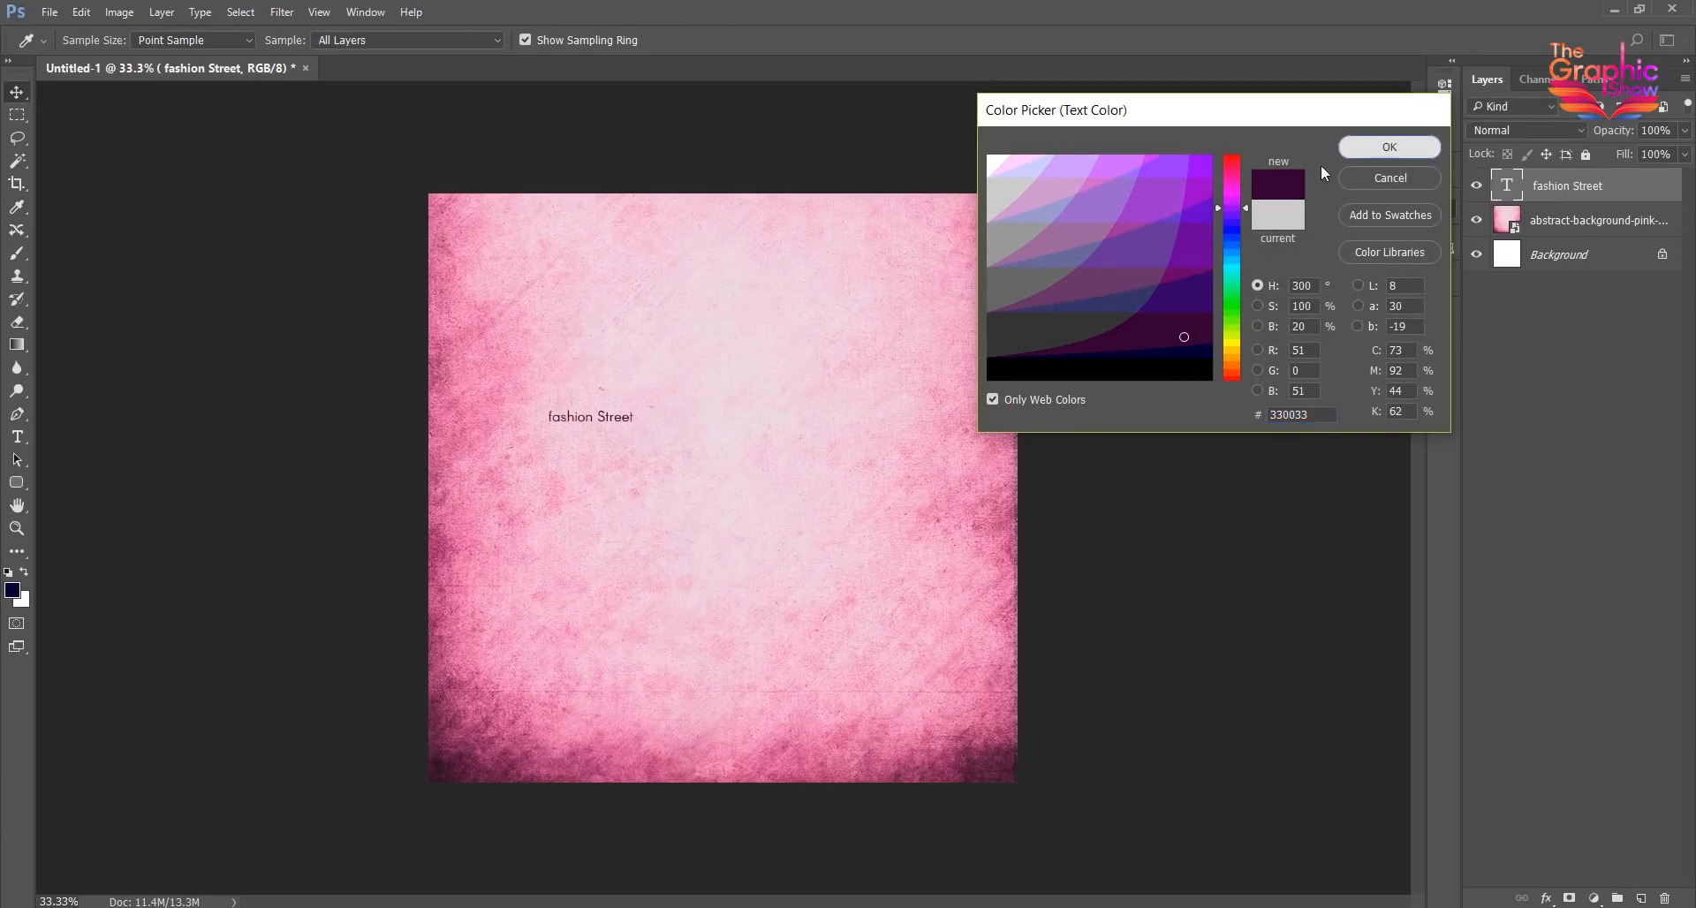
left_click(1389, 147)
- Set the "fashion Street" text size to 50 pt and move it to the upper middle of the canvas
left_click(1275, 256)
type("50")
key("Return")
left_click_drag(649, 446, 761, 281)
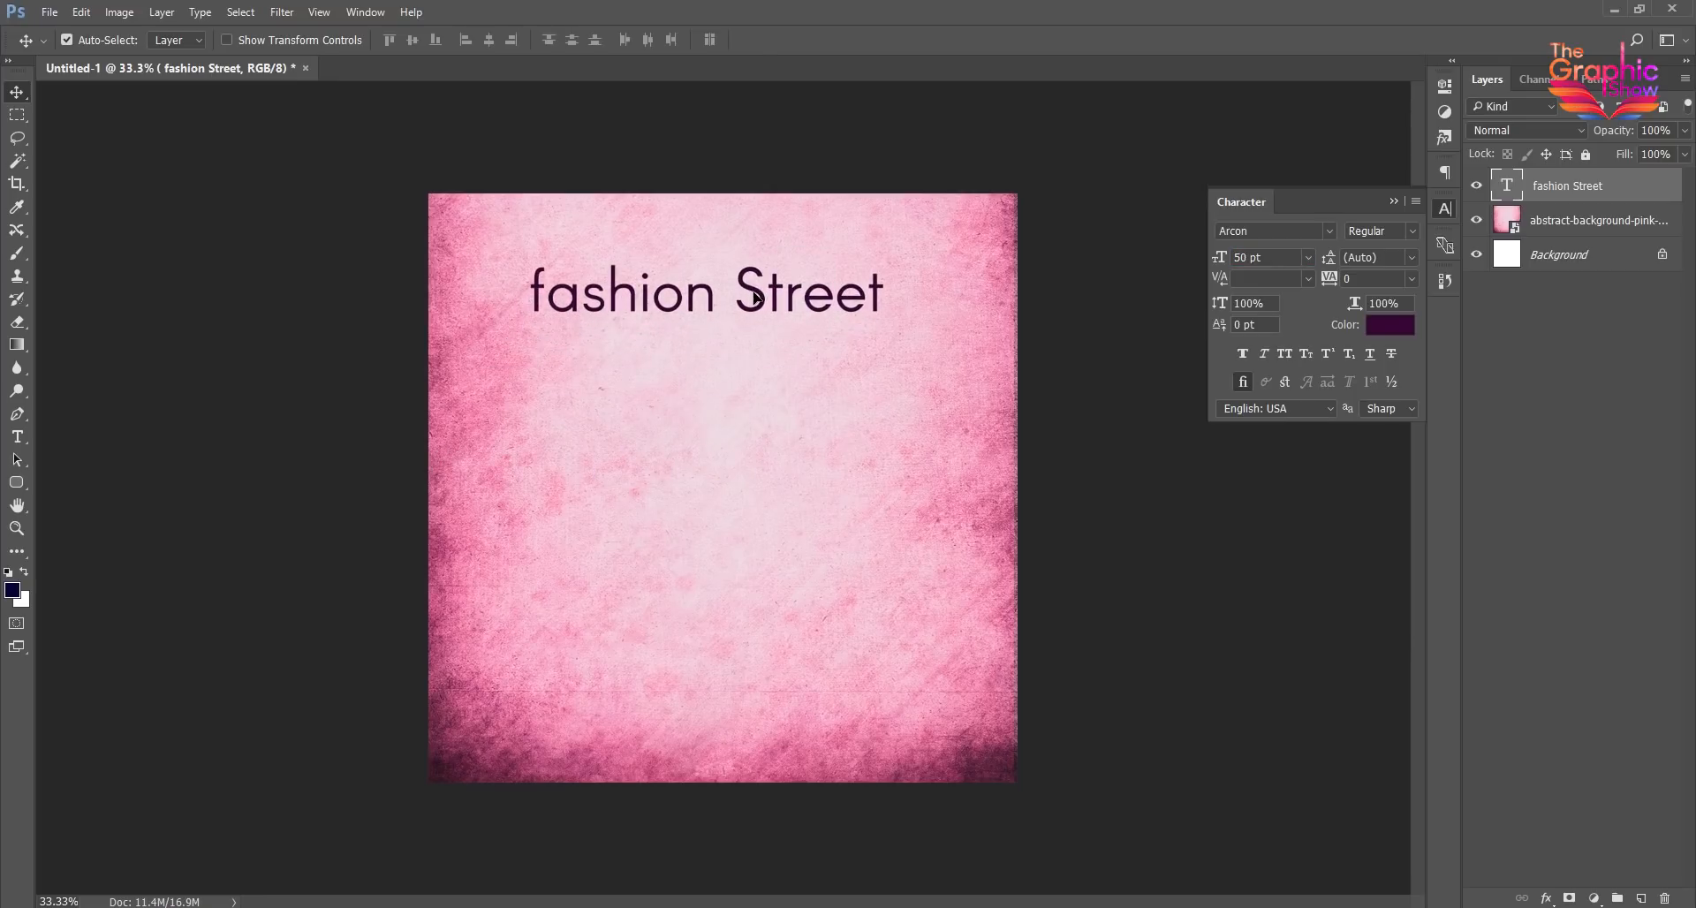
- Capitalize the title's first letter so it reads "Fashion Street" and move it up close to the canvas's top edge
key("t")
left_click_drag(551, 294, 523, 294)
type("F")
left_click(17, 92)
left_click_drag(775, 323, 779, 279)
- Change the "Fashion Street" title's font to Berlin Sans FB and nudge the title slightly to center it
left_click(1271, 231)
key("Down")
key("Down")
key("Down")
key("Down")
key("Down")
key("Down")
key("Down")
key("Down")
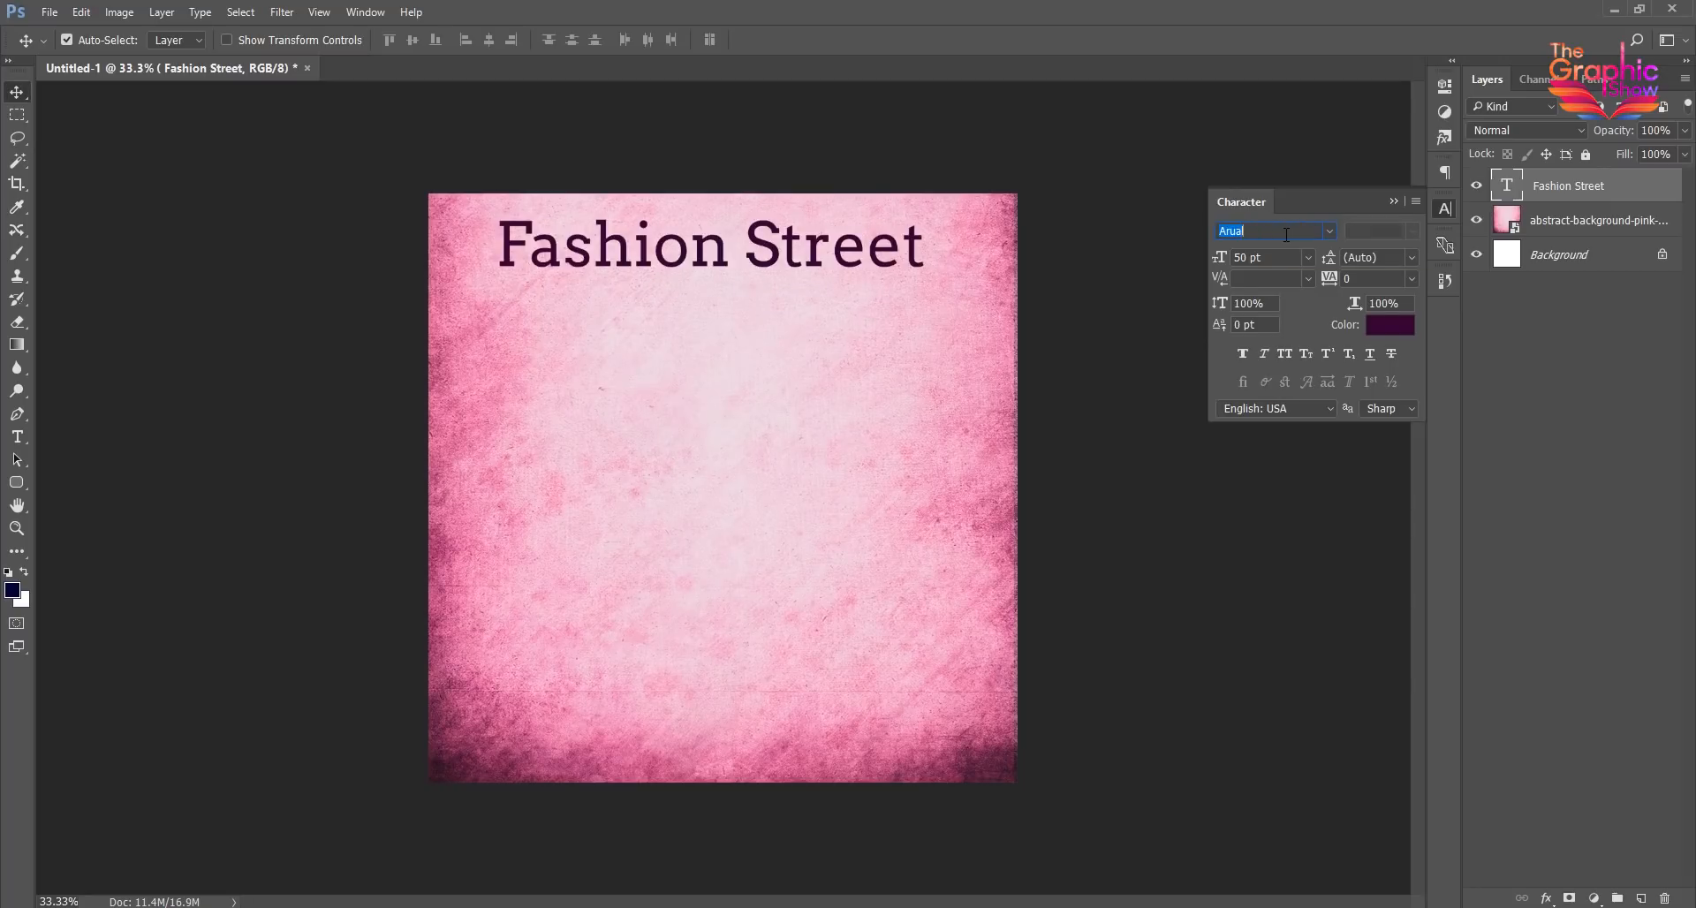
key("Down")
key("Down")
key("Down")
key("Down")
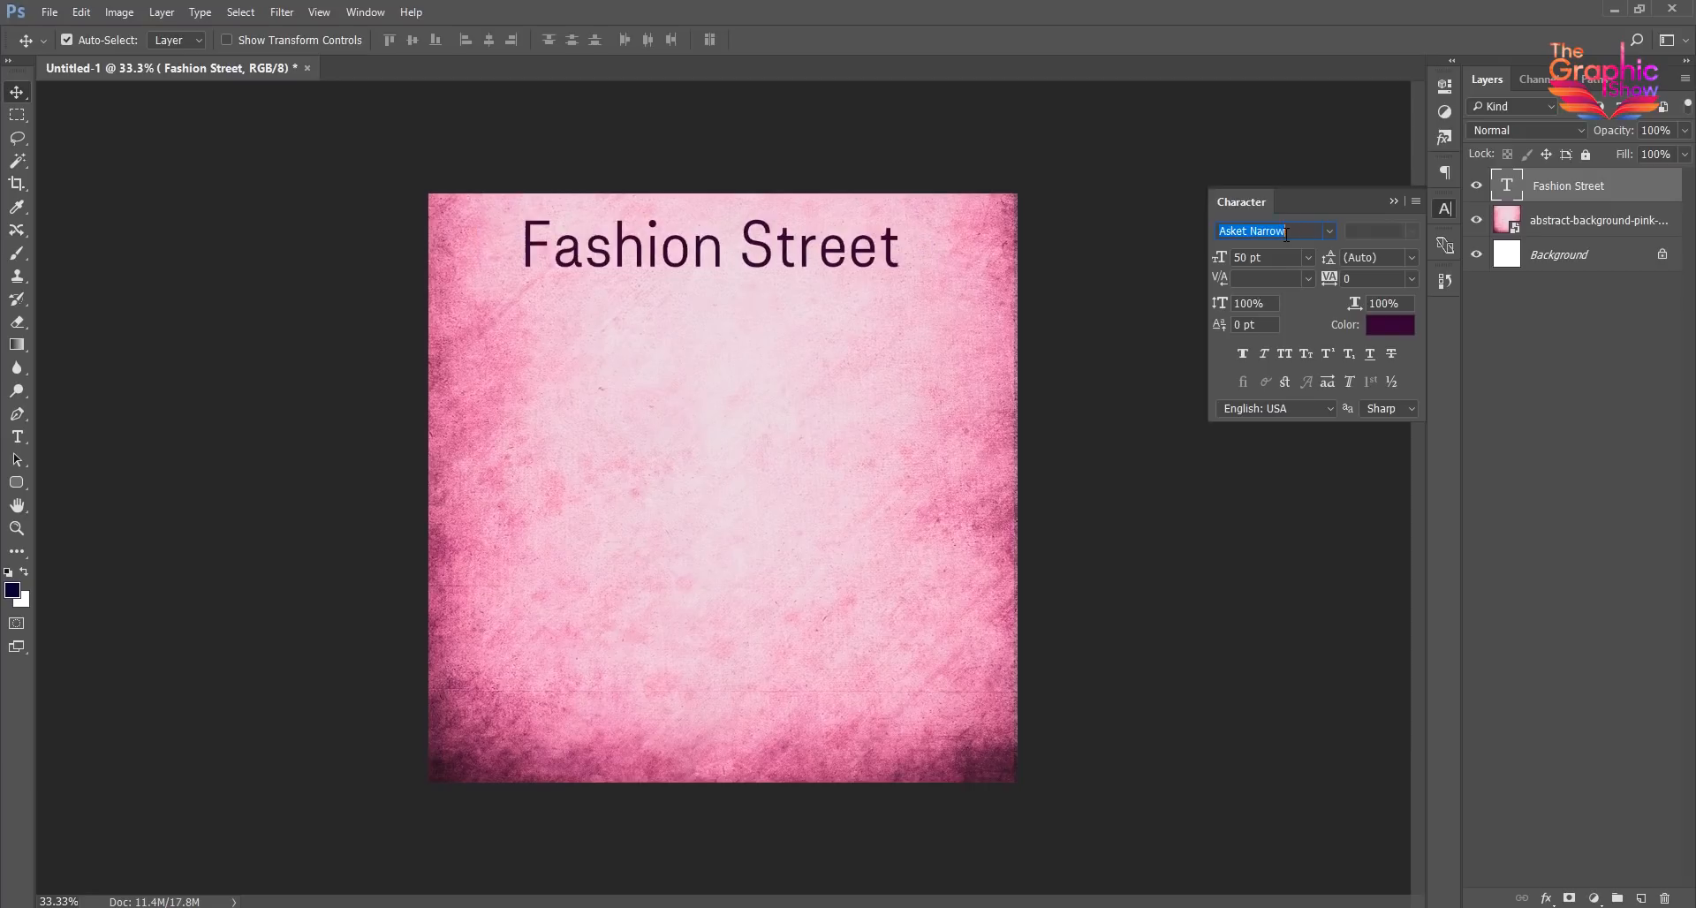
key("Down")
key("Down")
key("Down")
key("Down")
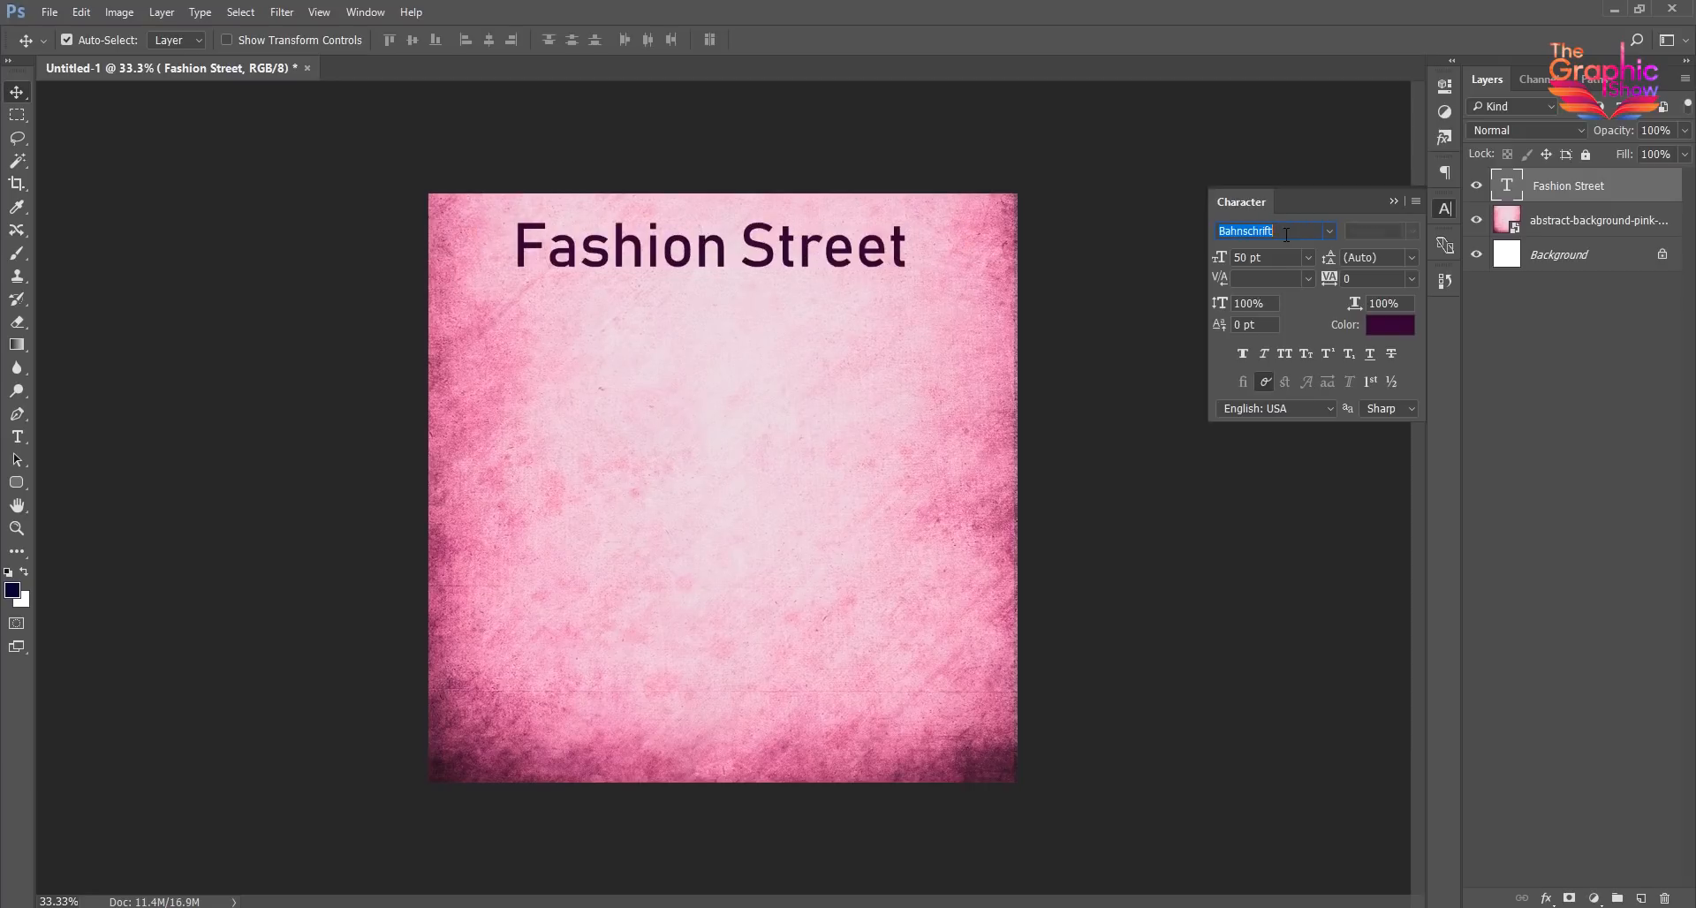
key("Down")
key("Down")
key("Down")
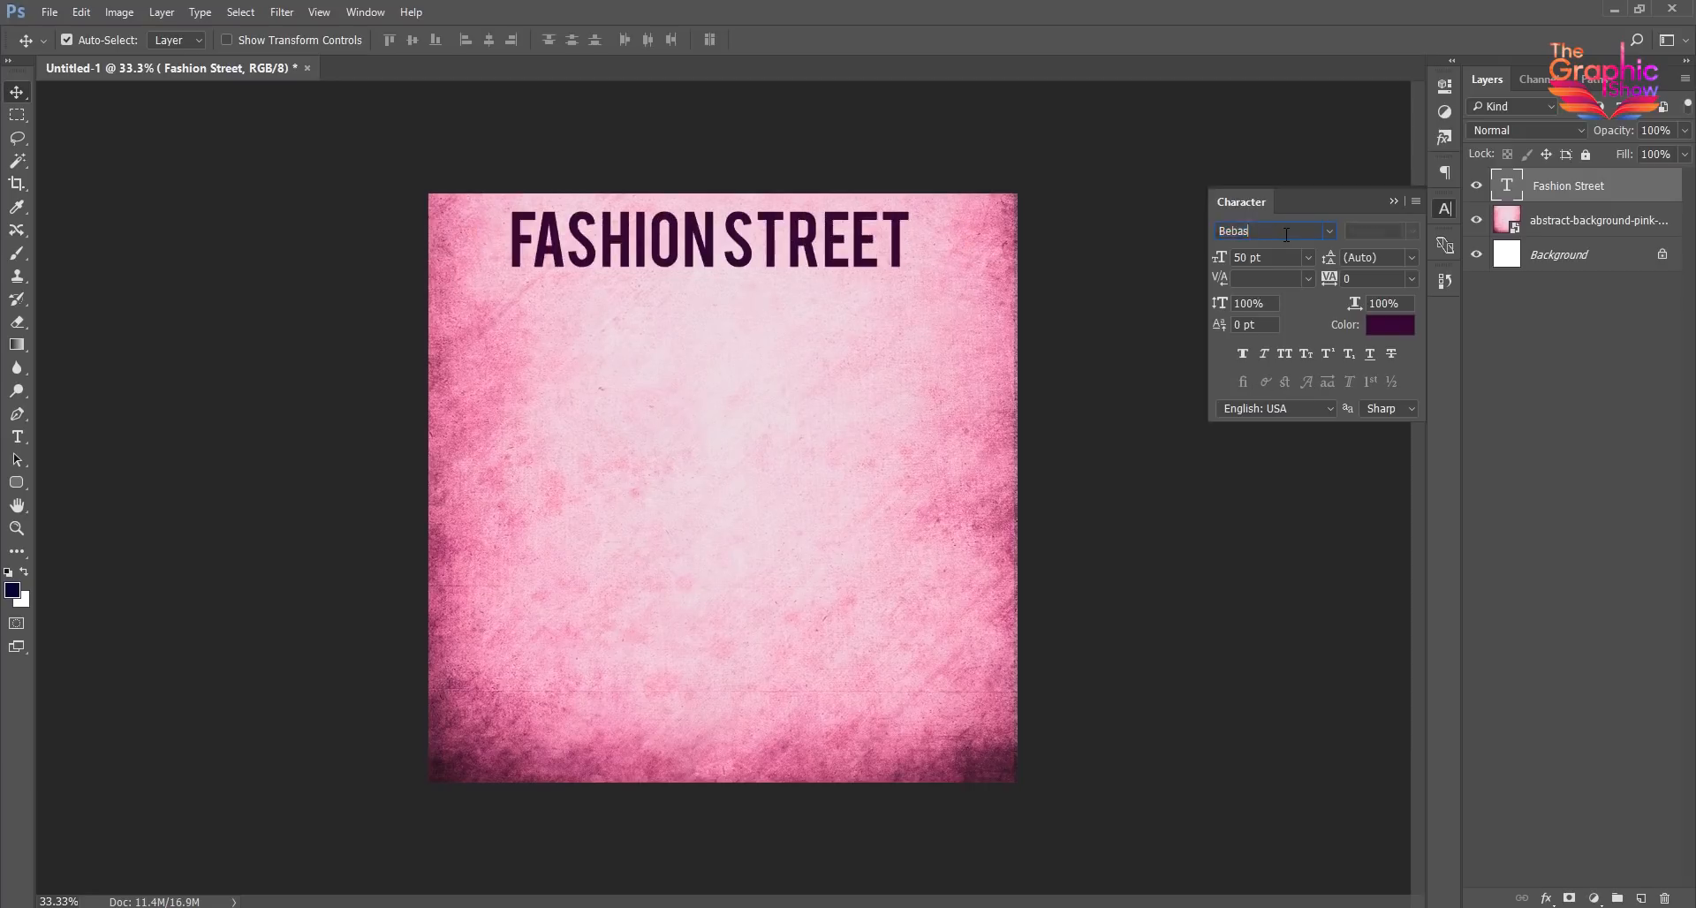
key("Return")
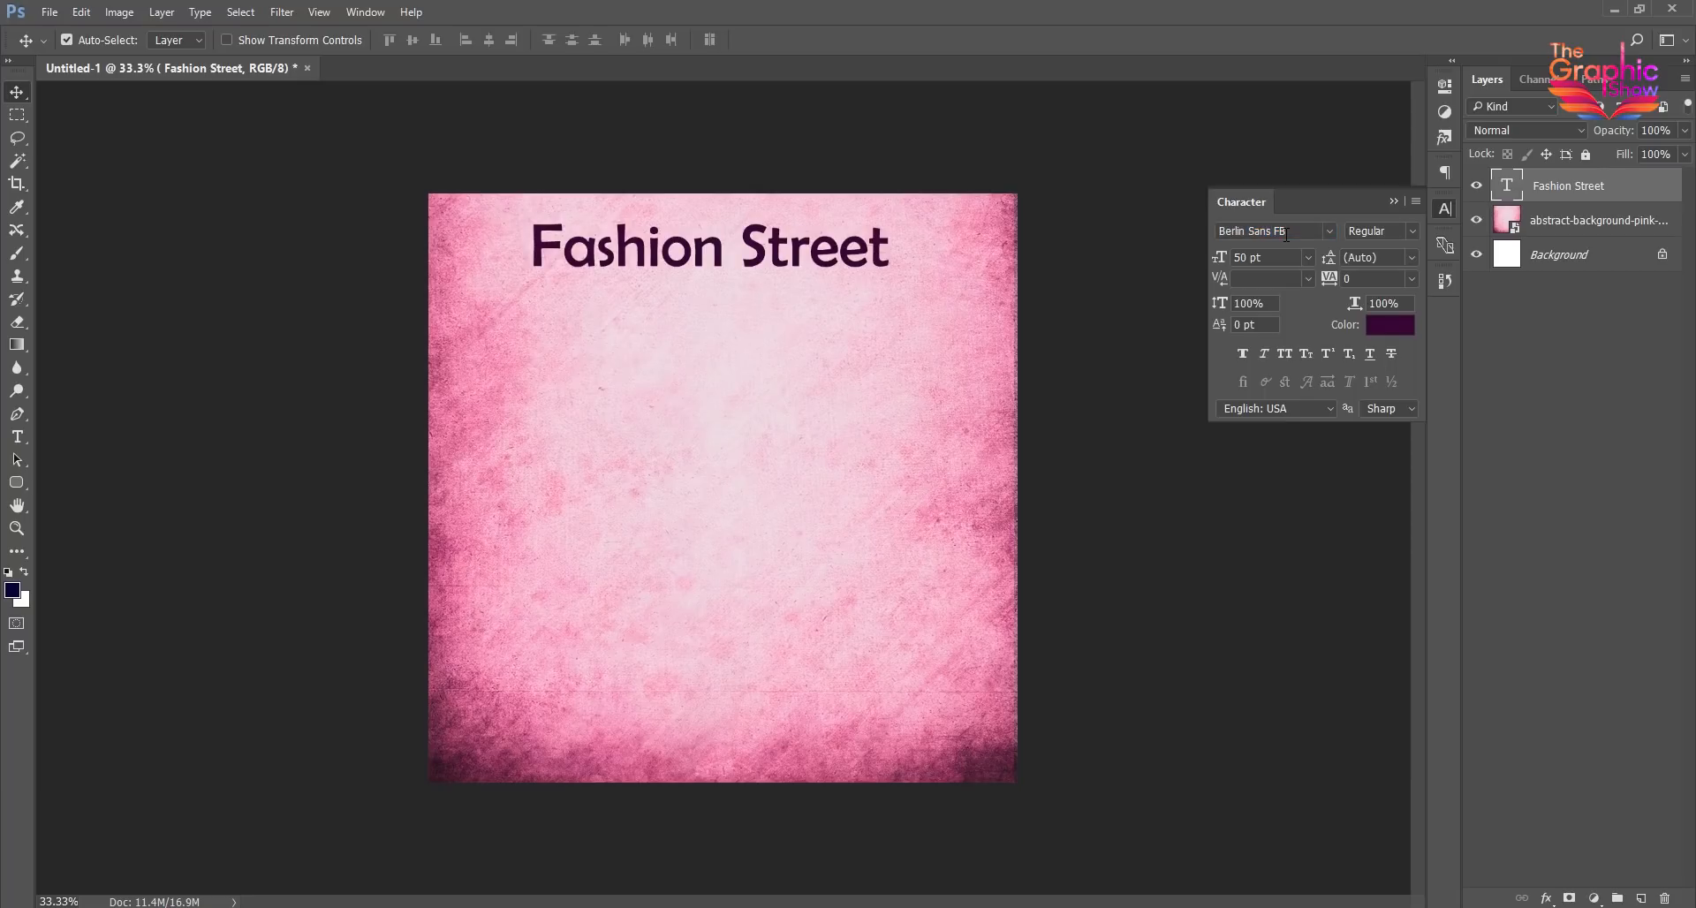
left_click_drag(757, 256, 764, 253)
- Add a separate text layer reading "The Designer Shop" and shift it beneath the "Fashion Street" title
key("t")
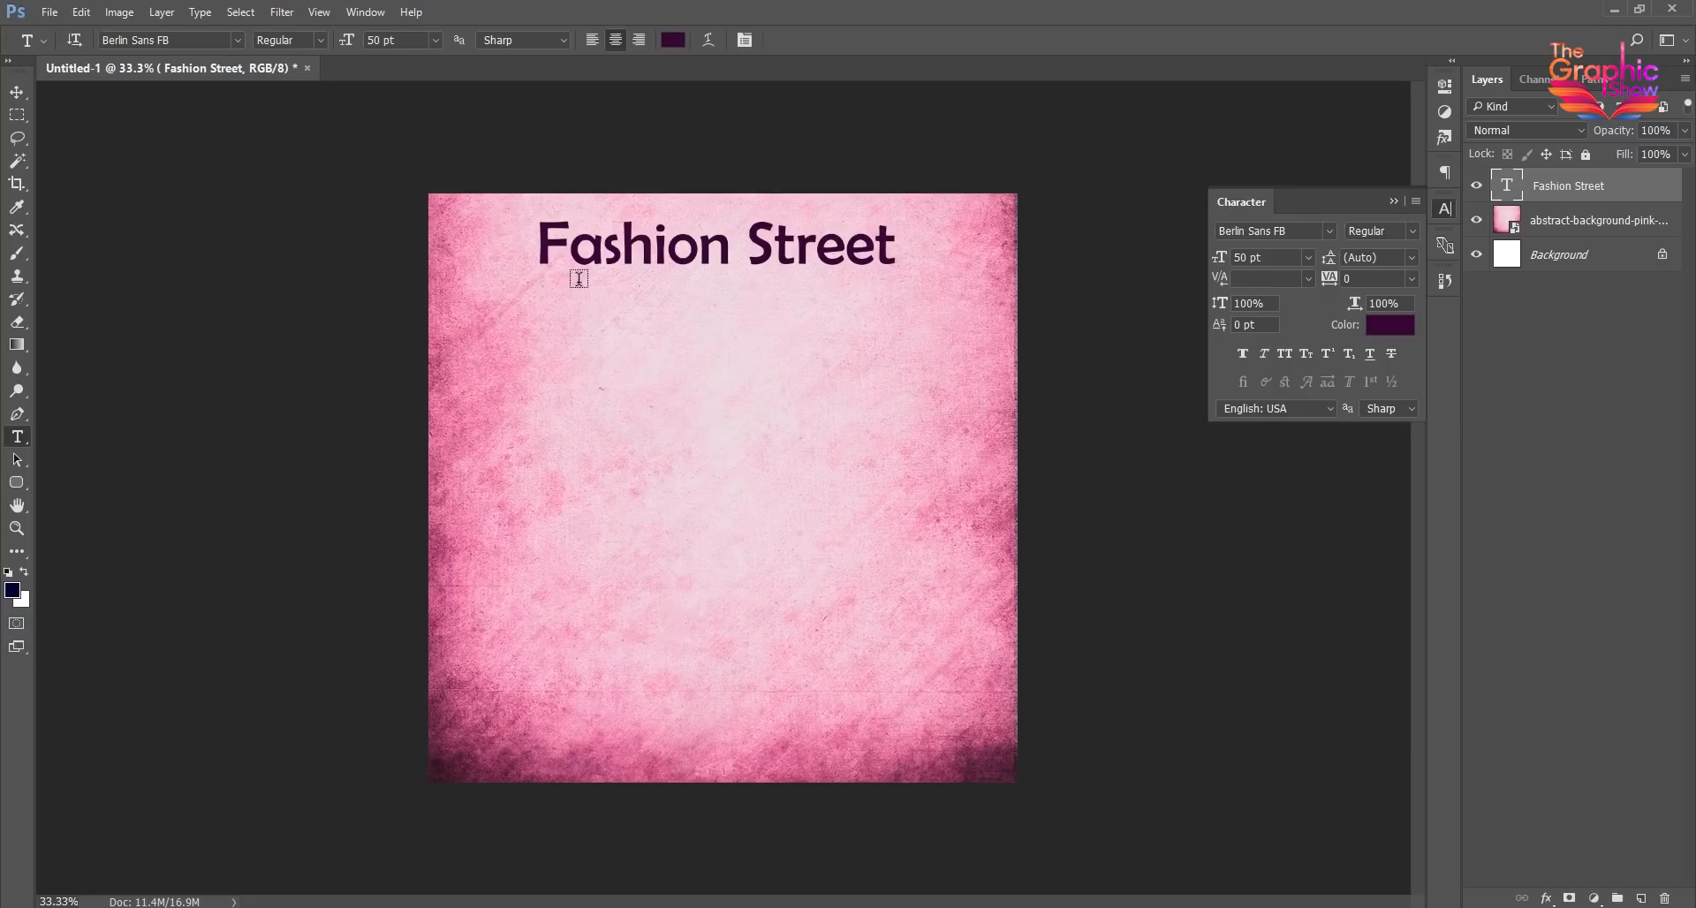
left_click(544, 283)
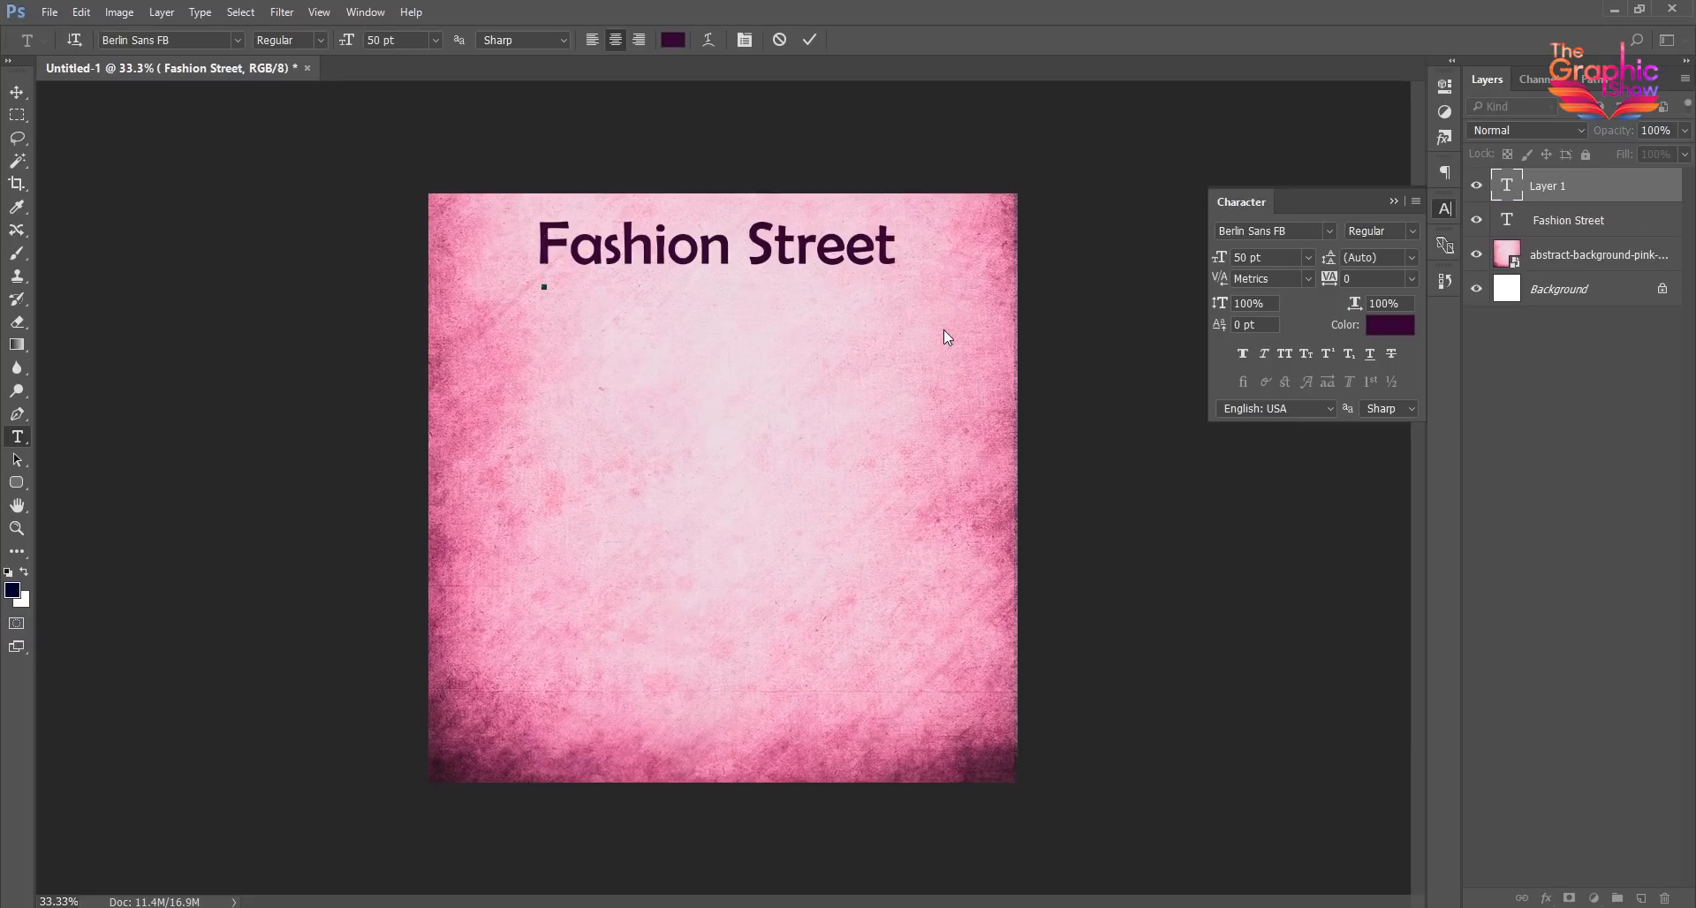
type("The Desig")
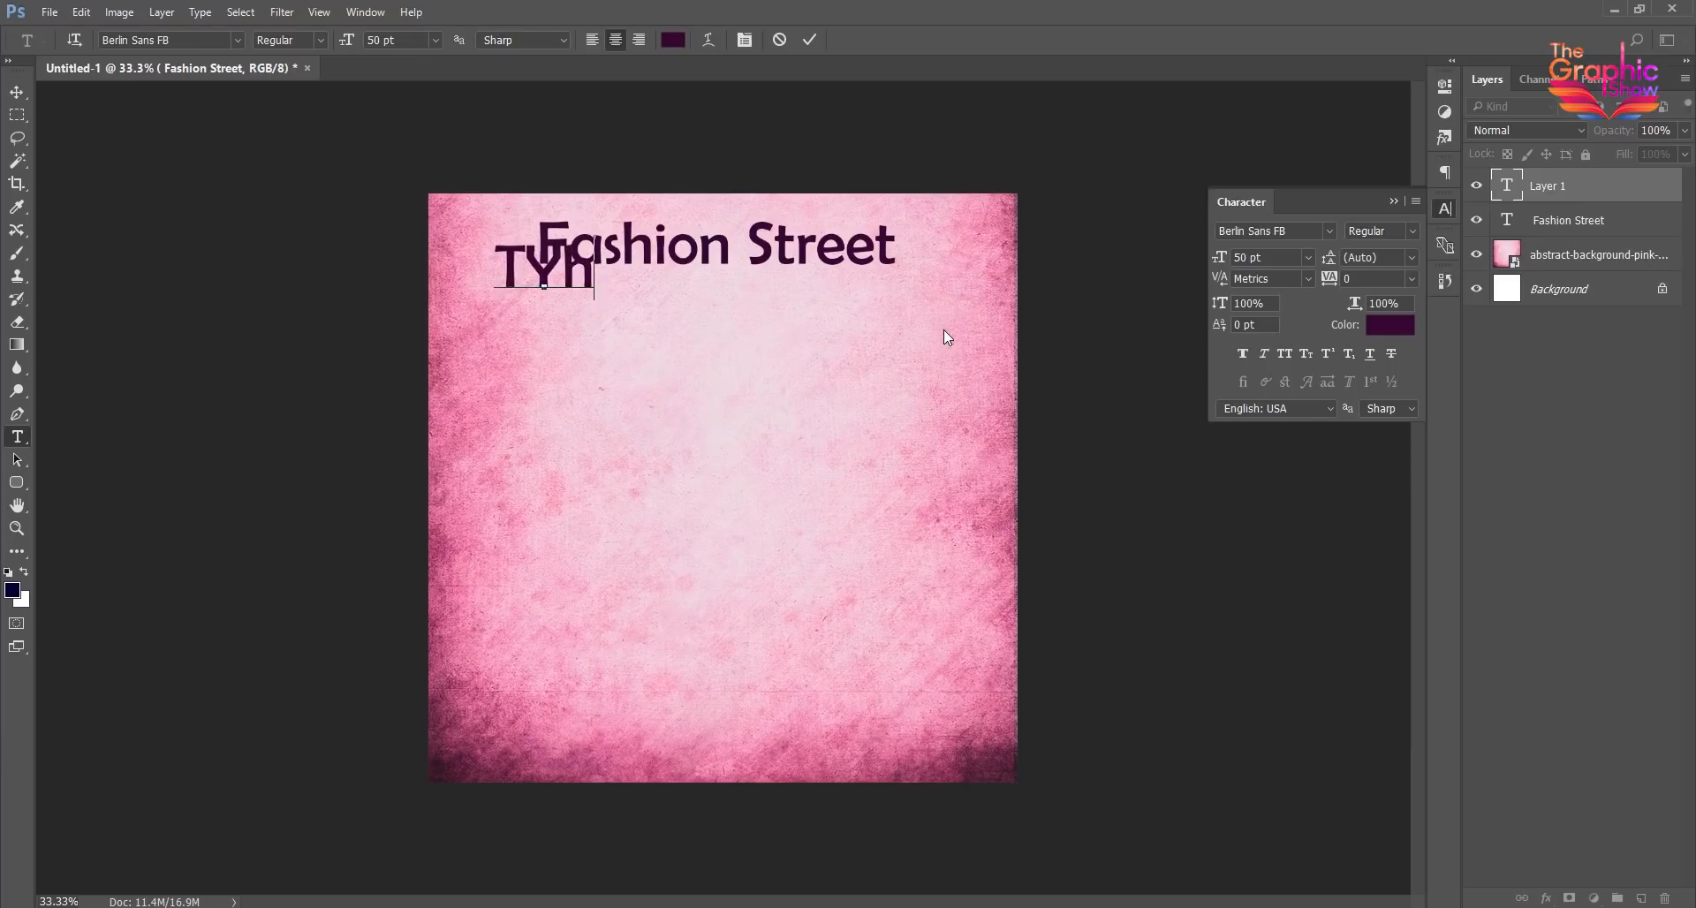
type("ner Shop")
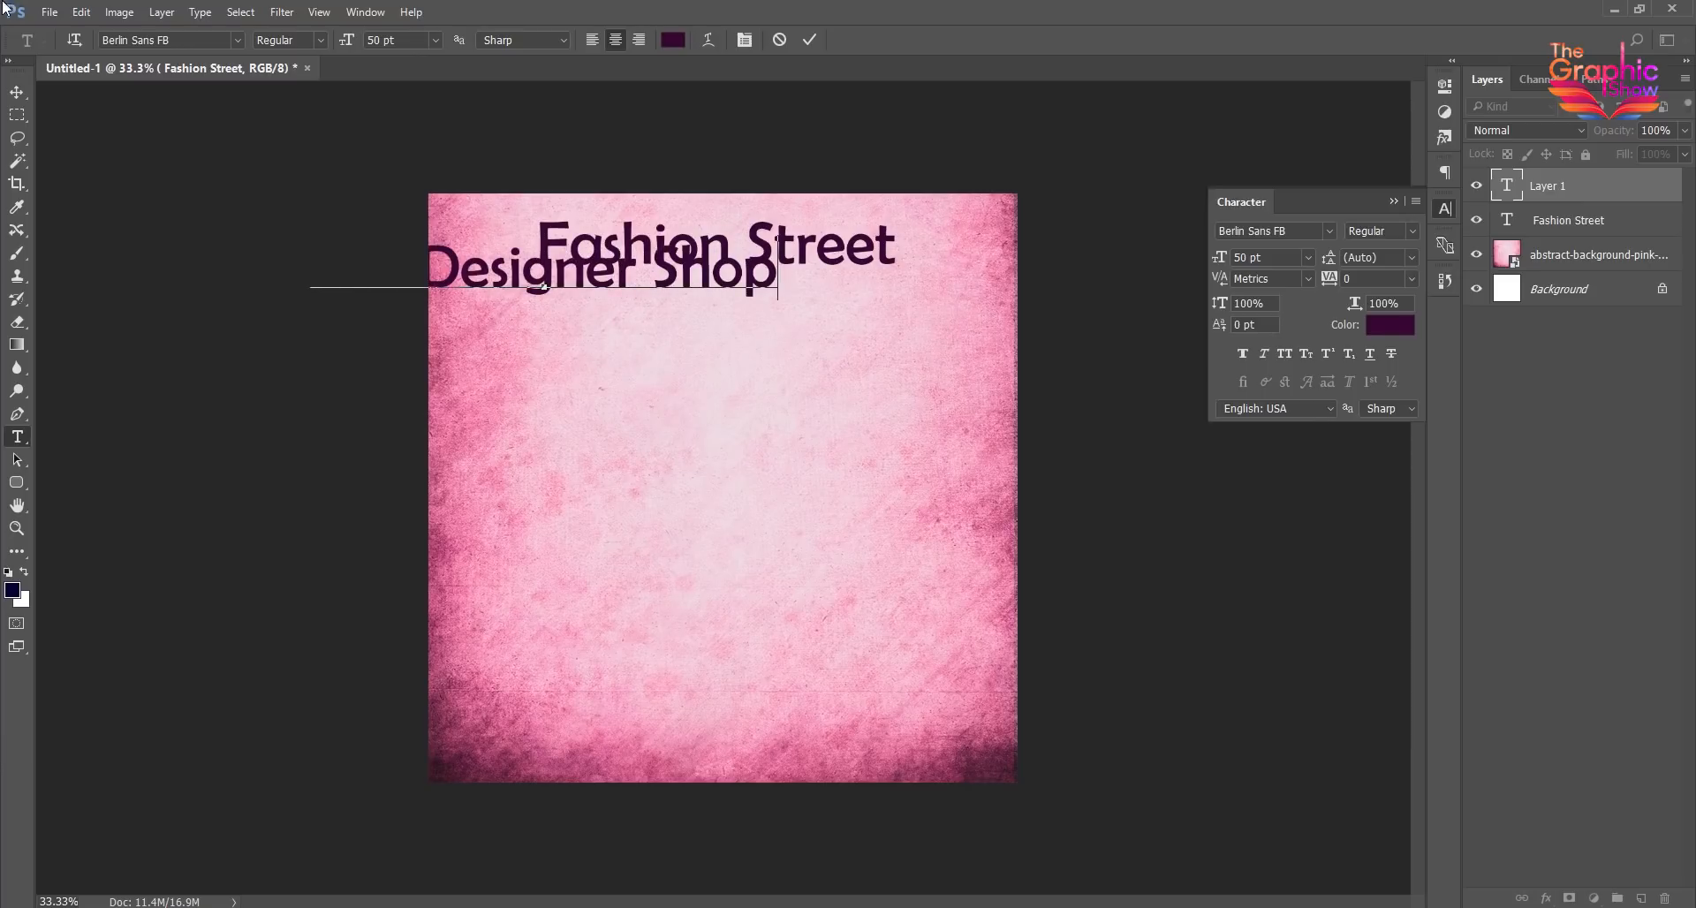
key("ctrl+Return")
key("v")
left_click_drag(810, 311, 870, 309)
- Set the "The Designer Shop" text size to 20 pt and move it directly under the title
left_click_drag(1264, 258, 1152, 253)
type("20")
key("Return")
left_click_drag(729, 308, 730, 289)
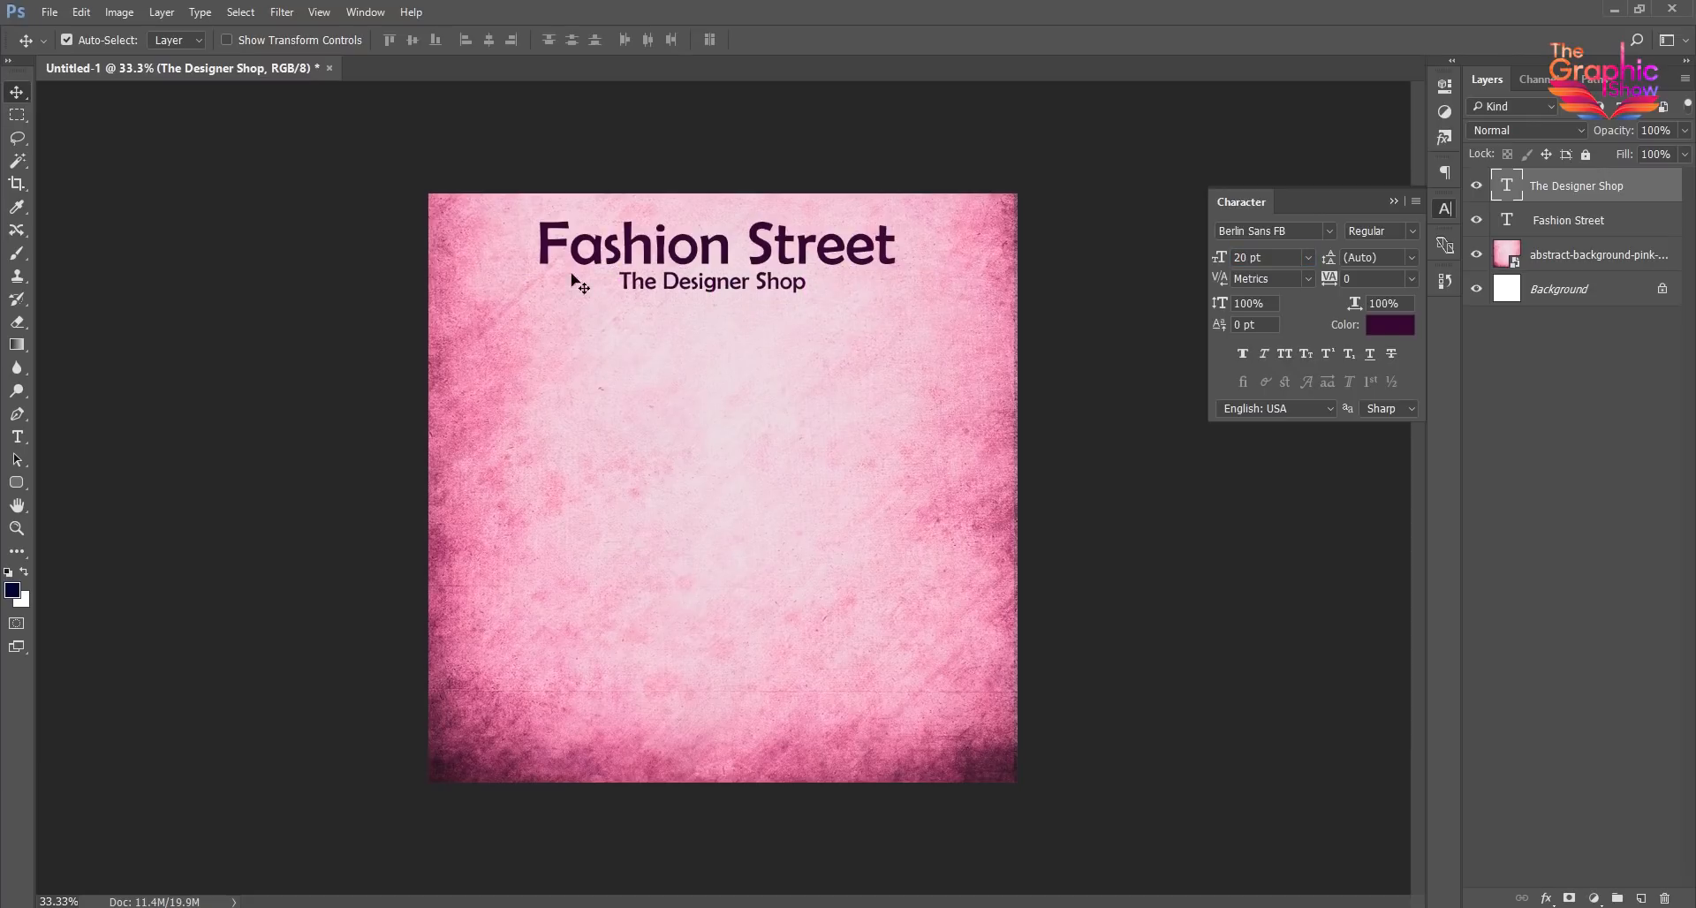
- Set the tracking of "The Designer Shop" to 400 so it spans the title's width, and deselect the layer
left_click(1349, 278)
type("480")
key("Return")
left_click_drag(1342, 286, 1334, 284)
key("Return")
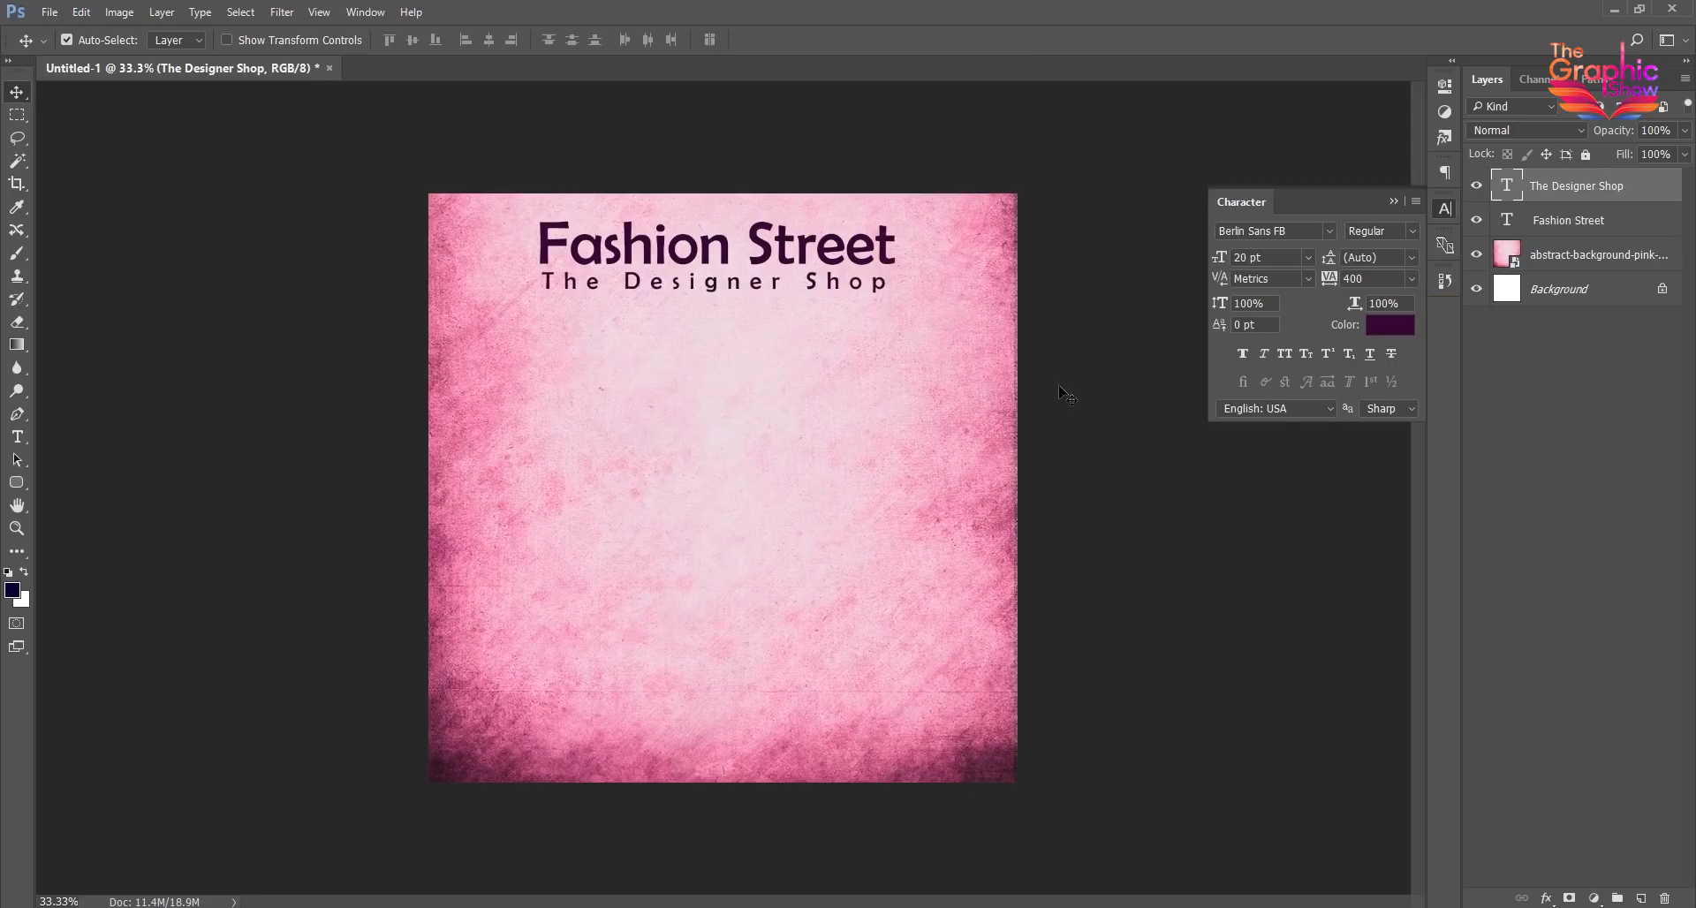
left_click(1128, 409)
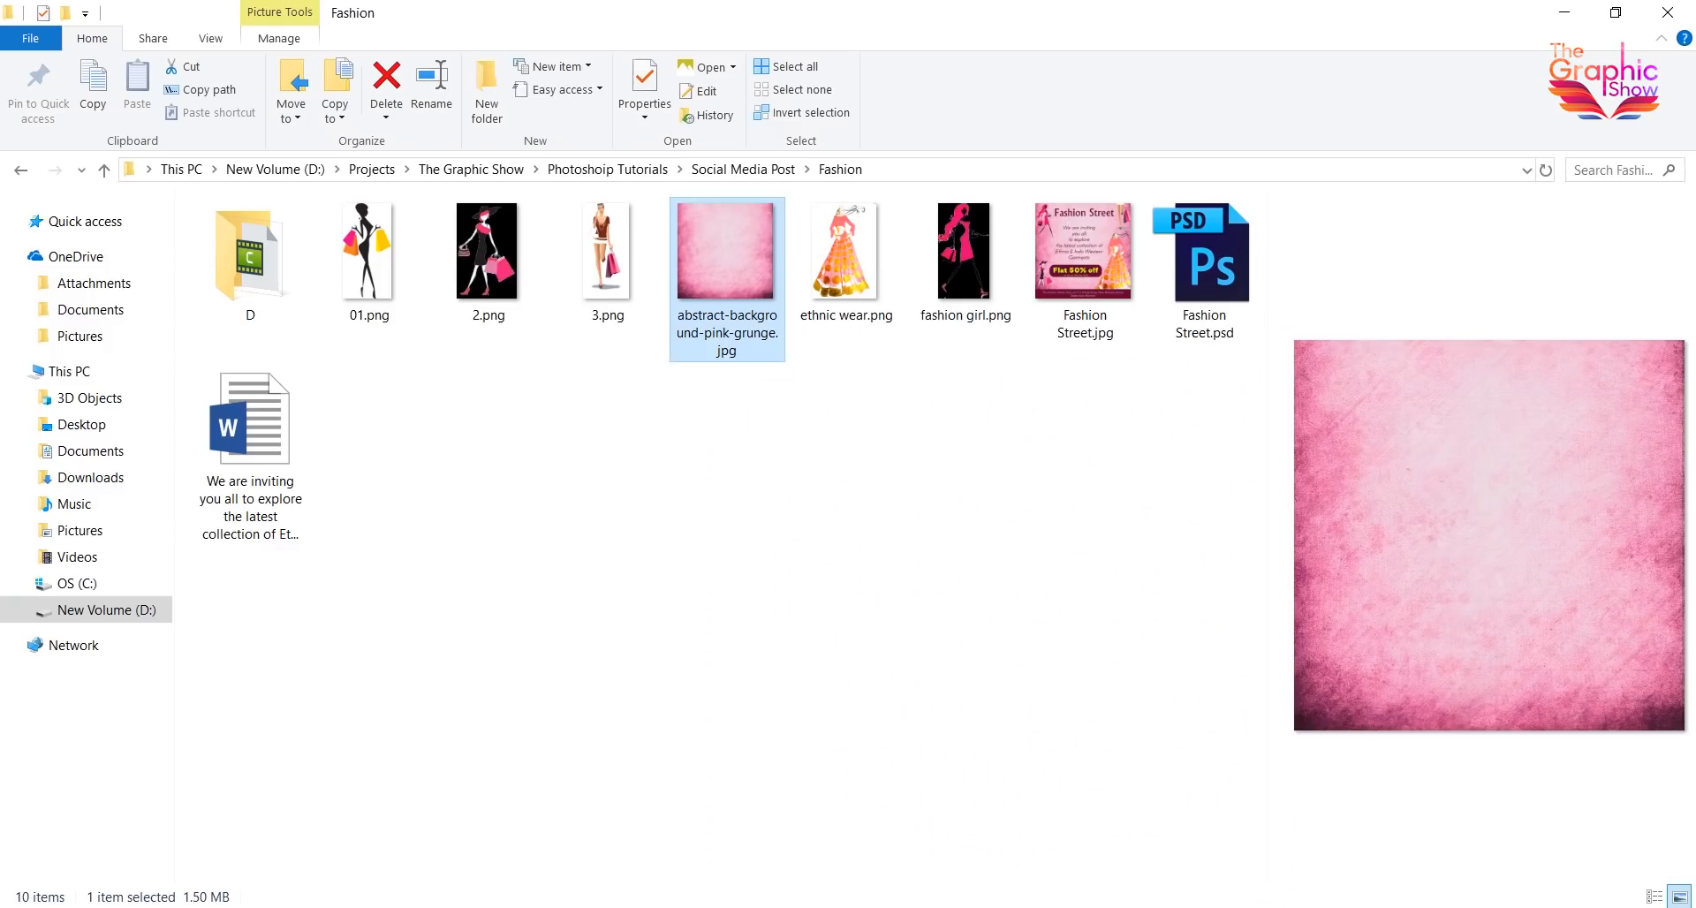
- Copy the invitation sentence from the Word document and paste it into a new paragraph text box below the subtitle in Photoshop
left_click(256, 433)
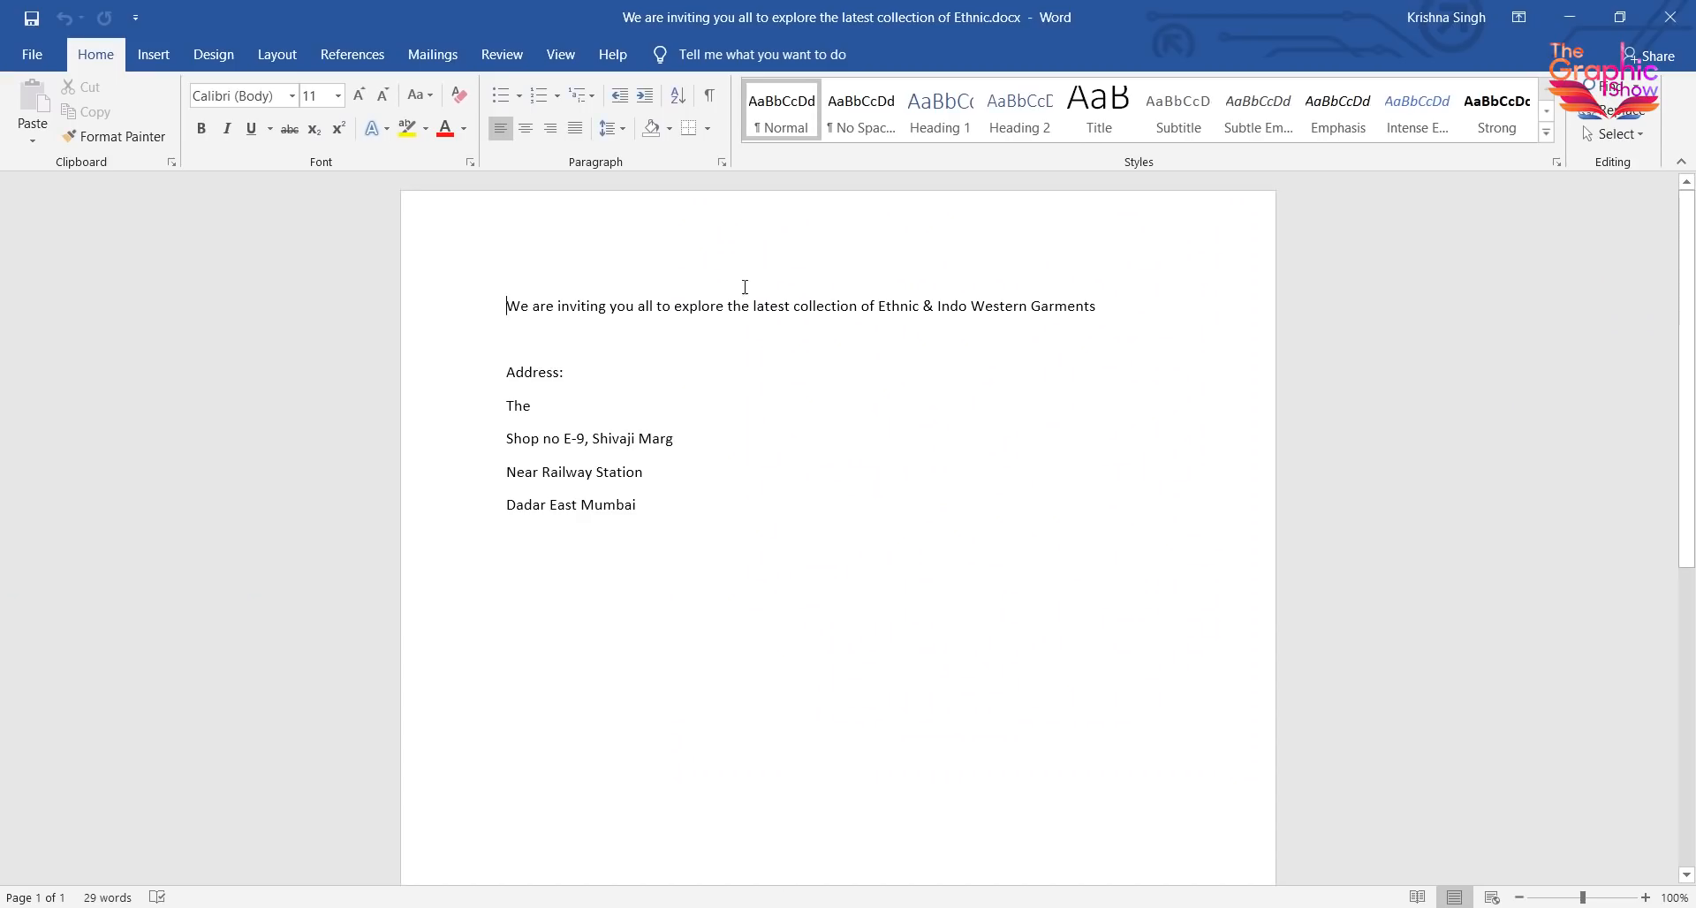
left_click_drag(506, 306, 1096, 306)
key("ctrl+c")
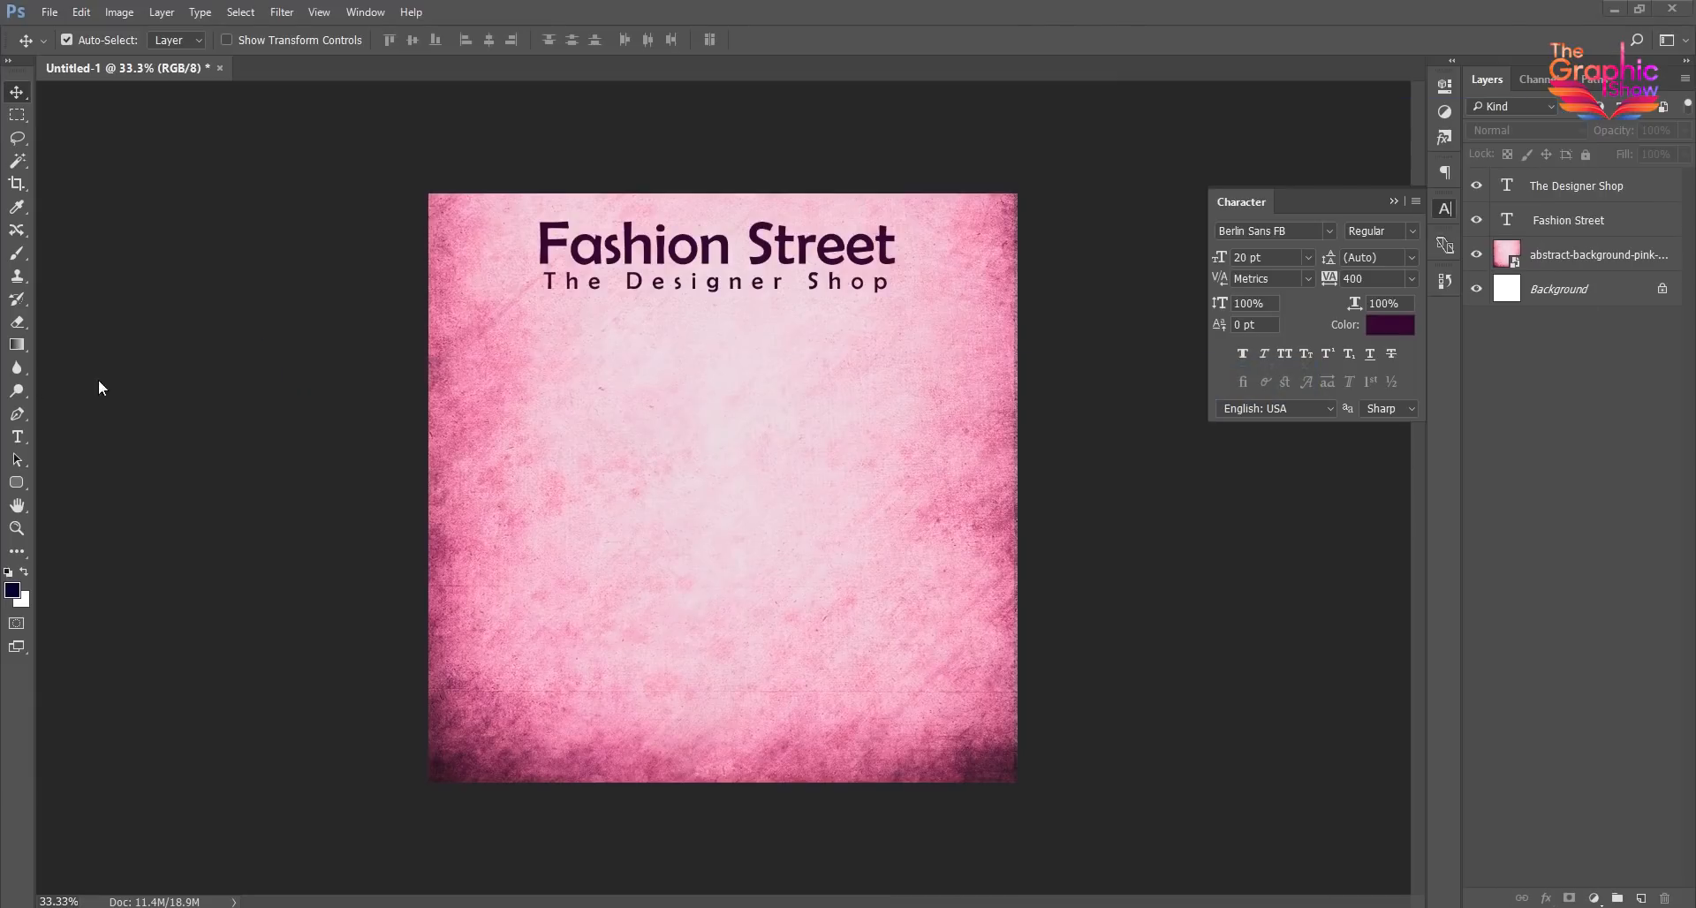
key("t")
left_click_drag(557, 344, 854, 562)
key("ctrl+v")
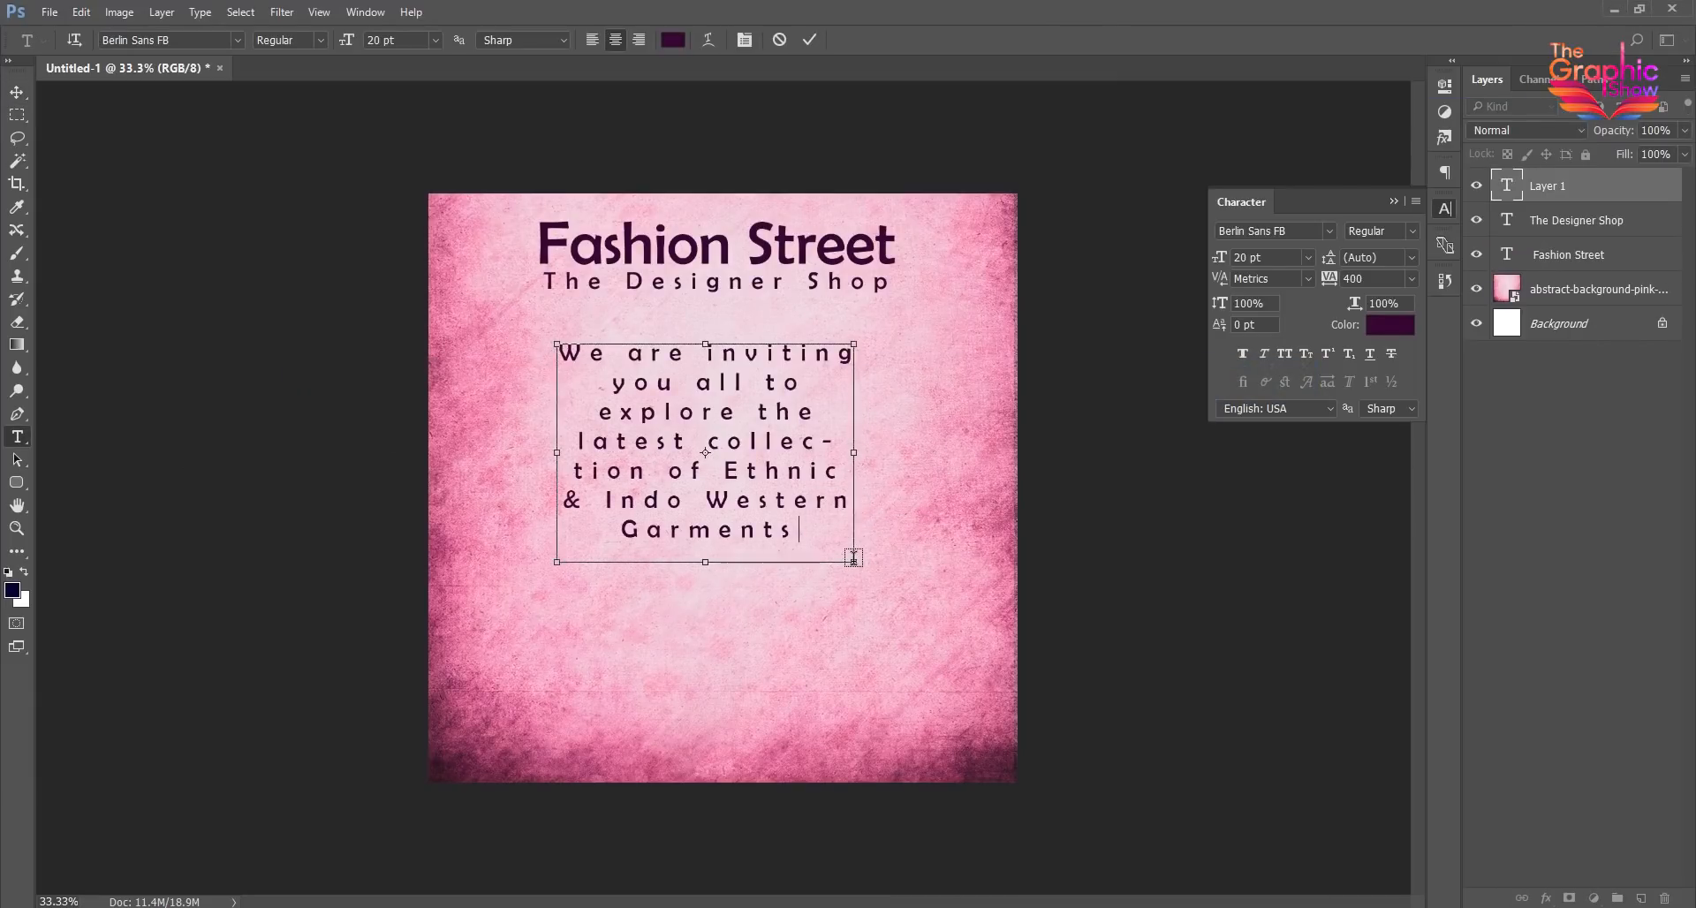
- Set the tracking of the whole invitation paragraph to 0 and commit the text
key("ctrl+a")
left_click(1402, 279)
left_click(1378, 438)
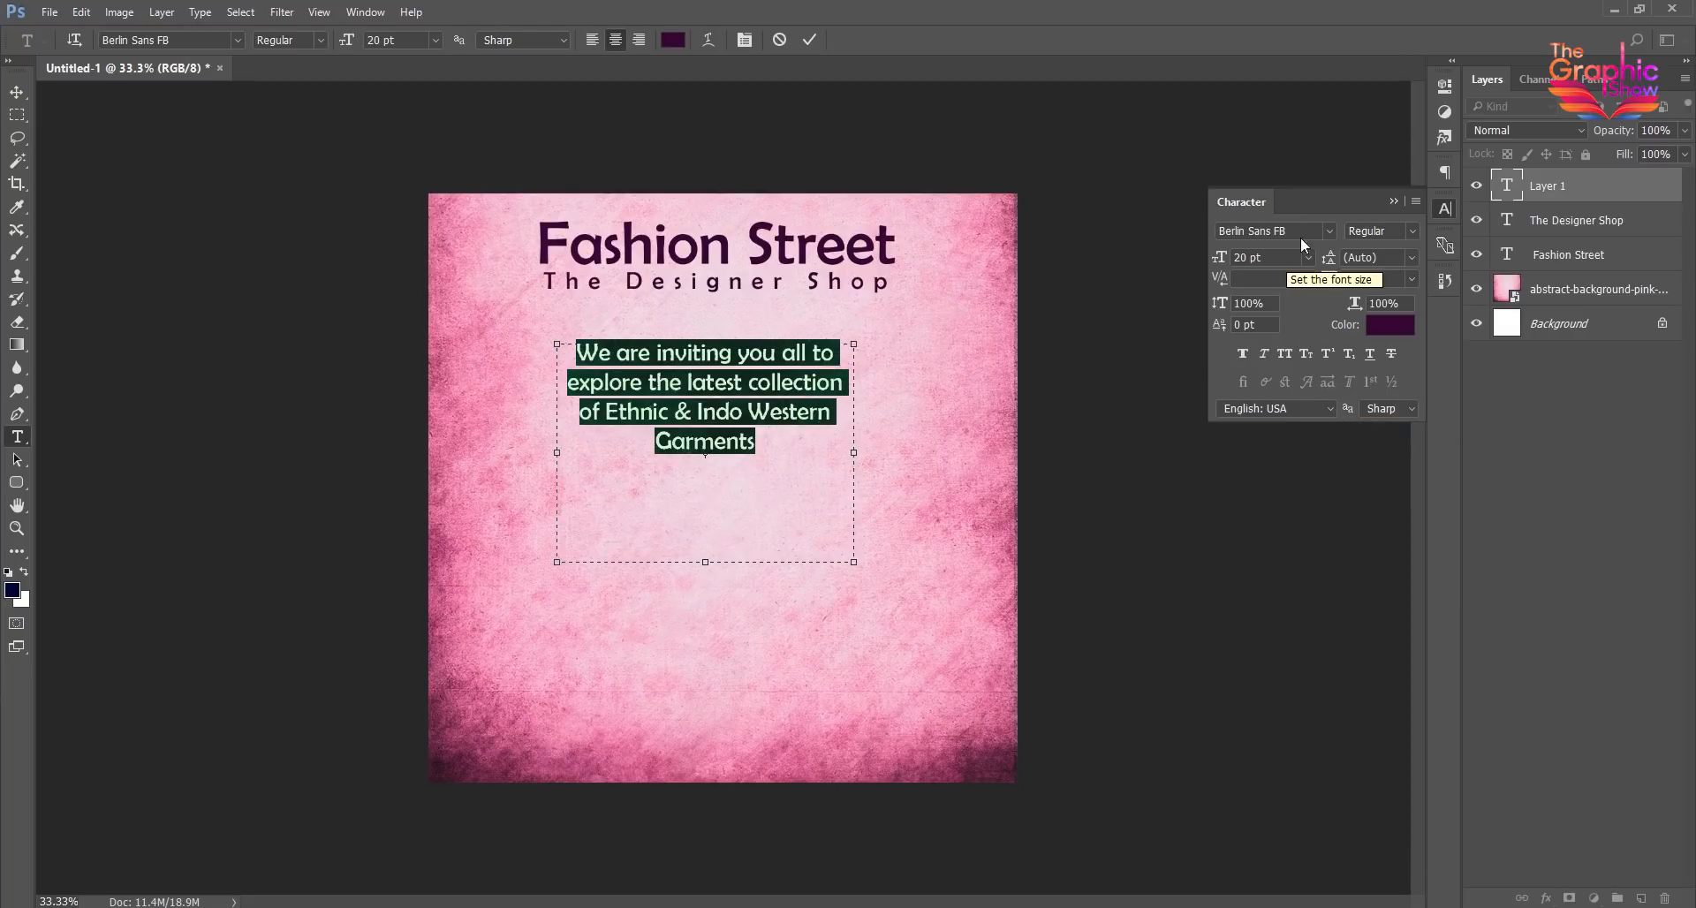
left_click(17, 93)
- Set the invitation paragraph's font to Bodoni Bk BT and its size to 30 pt
left_click(1272, 231)
scroll(1291, 234, "down", 2)
scroll(1292, 234, "down", 4)
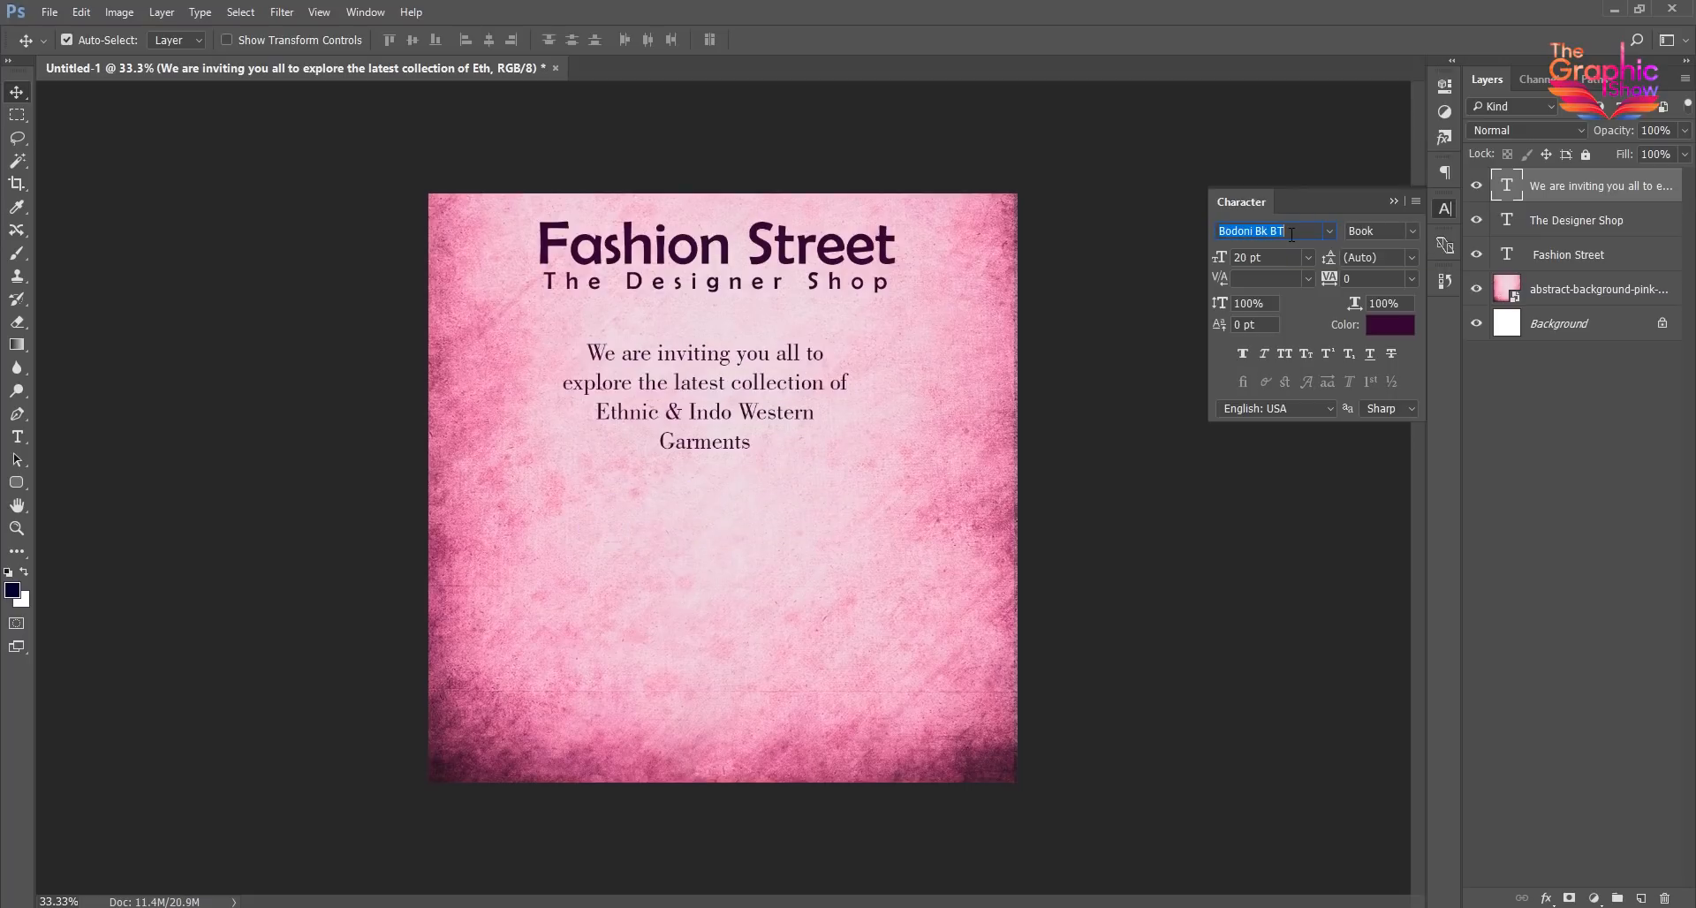
left_click_drag(1265, 258, 1174, 268)
type("30")
key("Return")
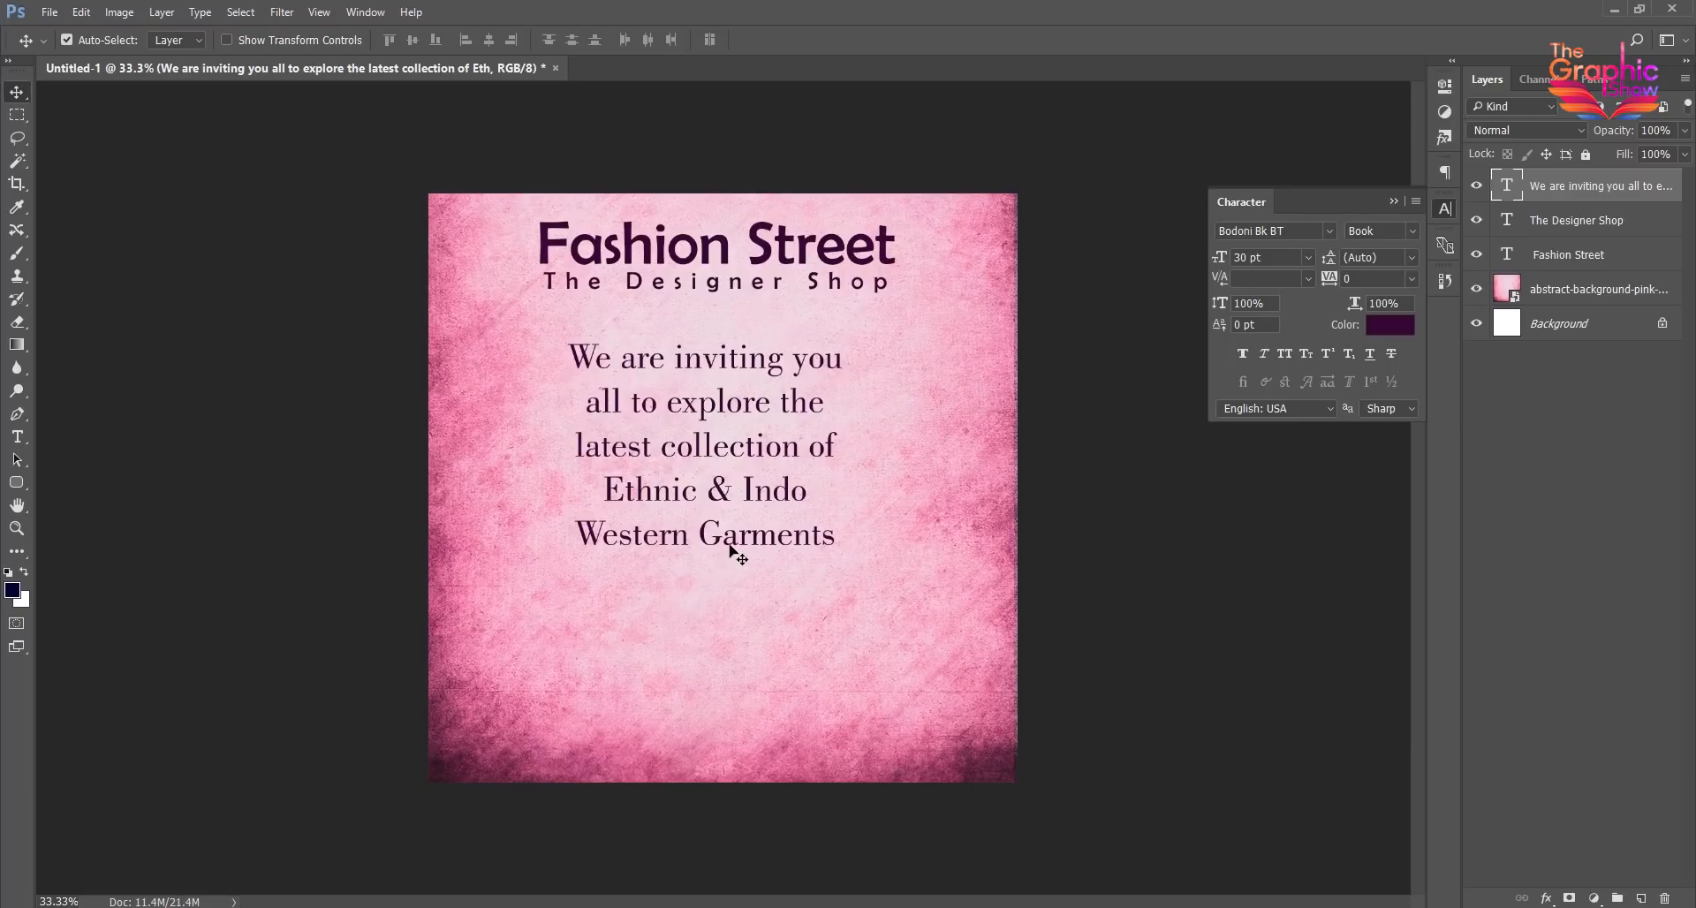
- Enlarge the invitation paragraph's text box and insert a line break after "collection of" so "Ethnic & Indo Western" starts a new line
double_click(1510, 195)
left_click_drag(703, 627, 706, 586)
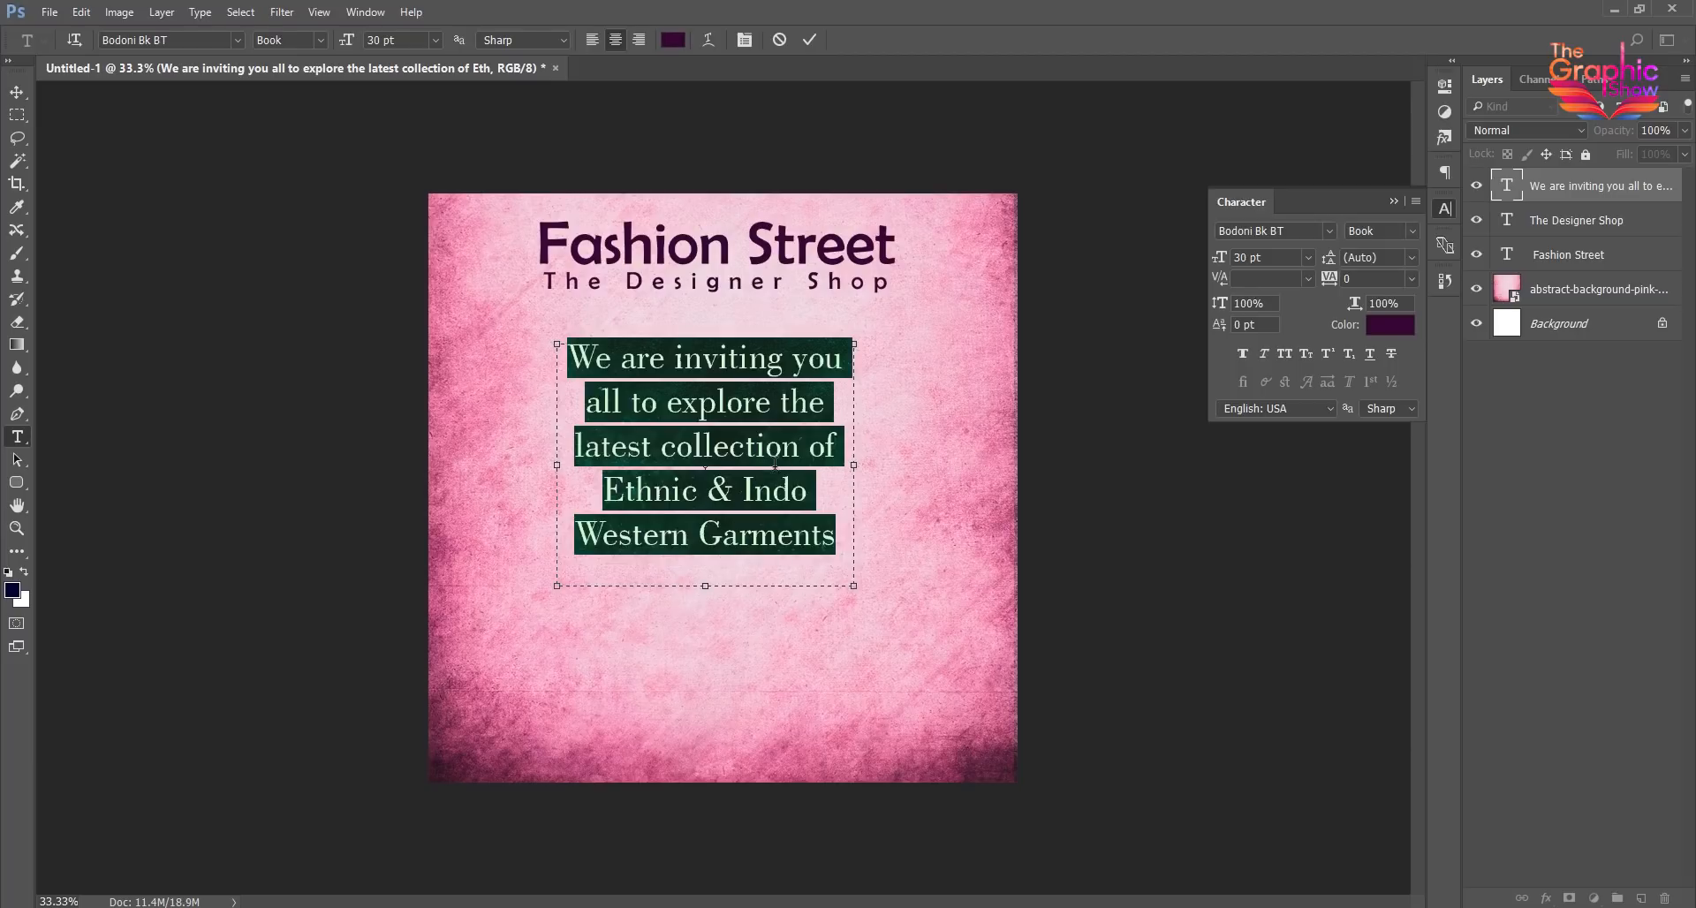
mouse_move(853, 465)
left_mouse_down()
mouse_move(923, 465)
mouse_move(887, 468)
left_mouse_up()
left_click(739, 446)
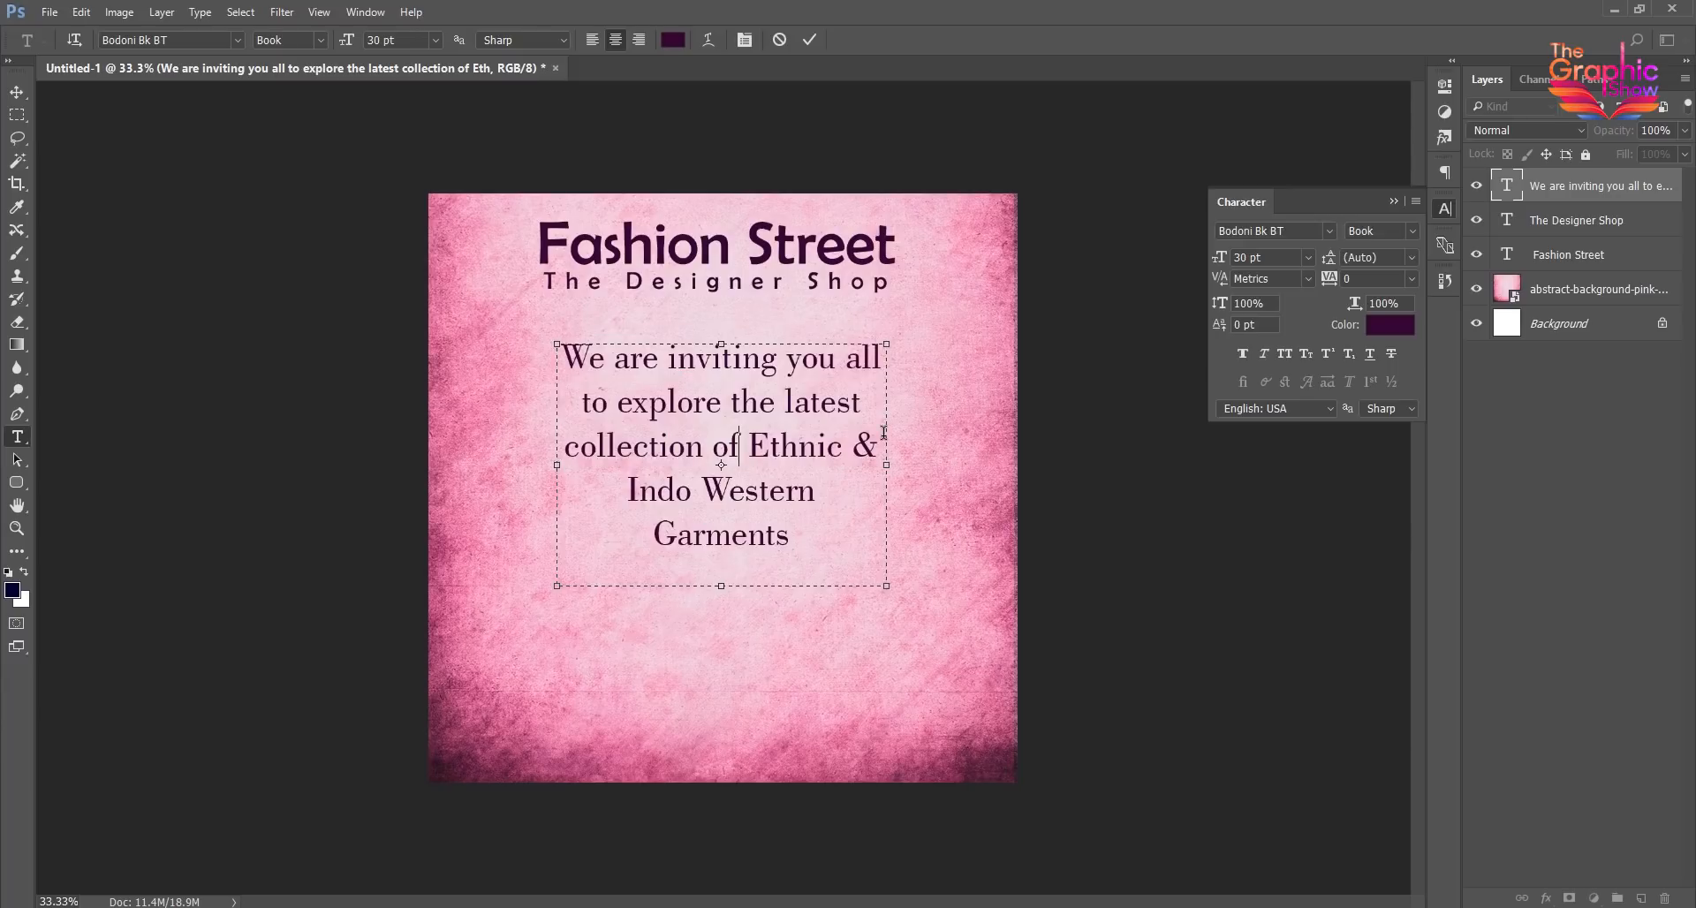
key("Return")
key("Delete")
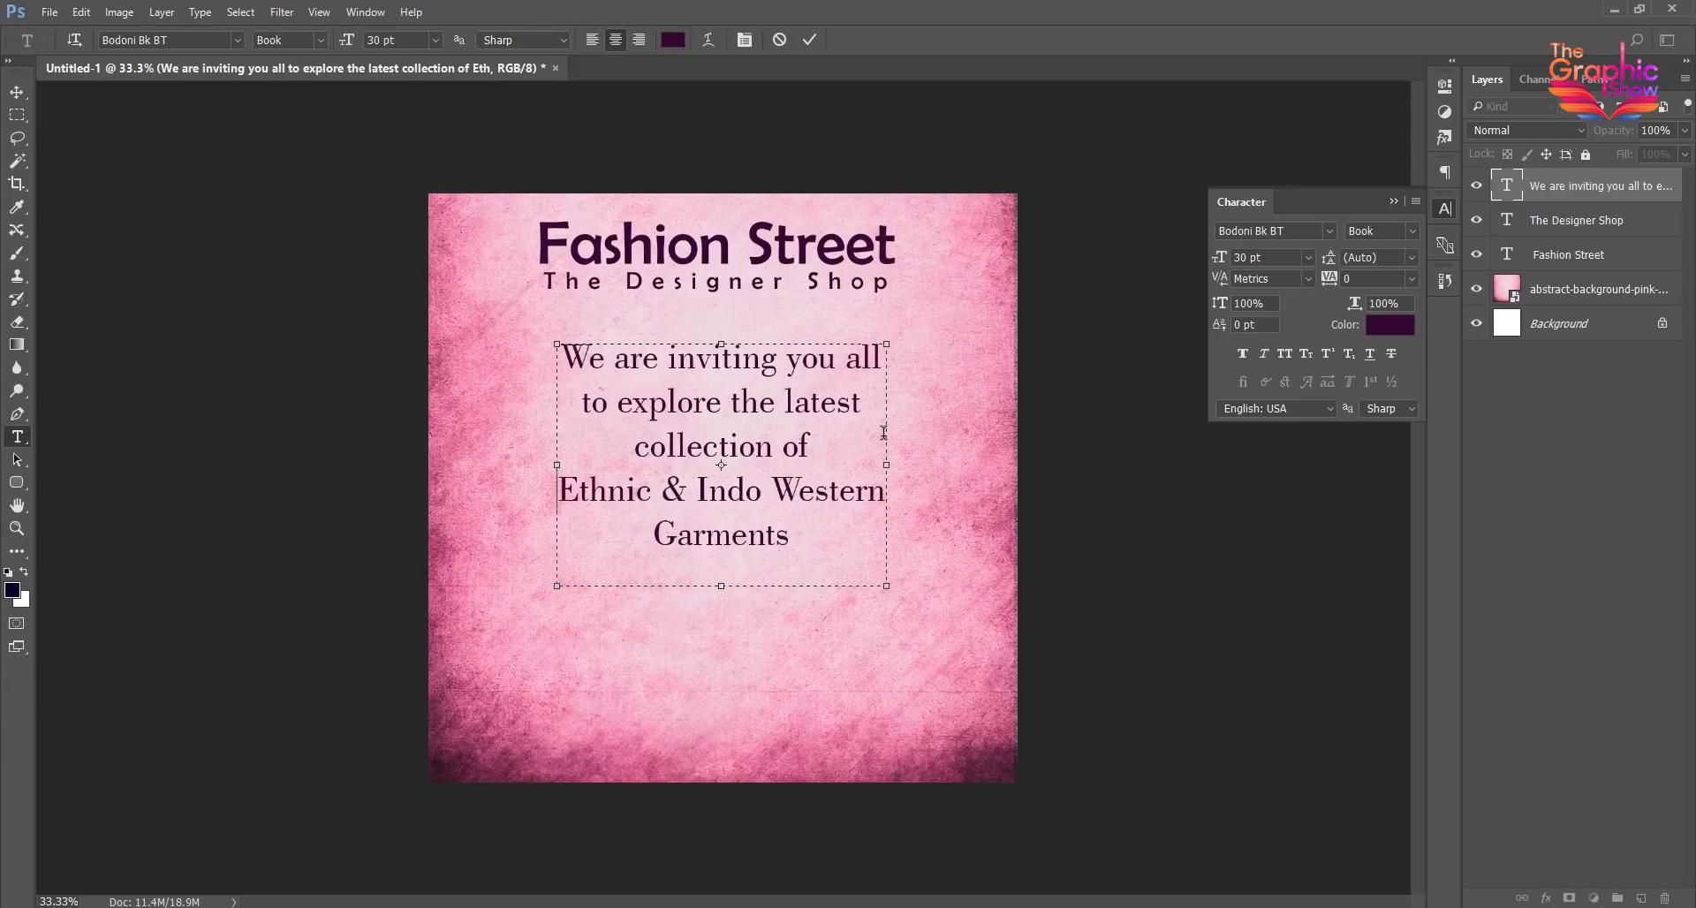
left_click(17, 92)
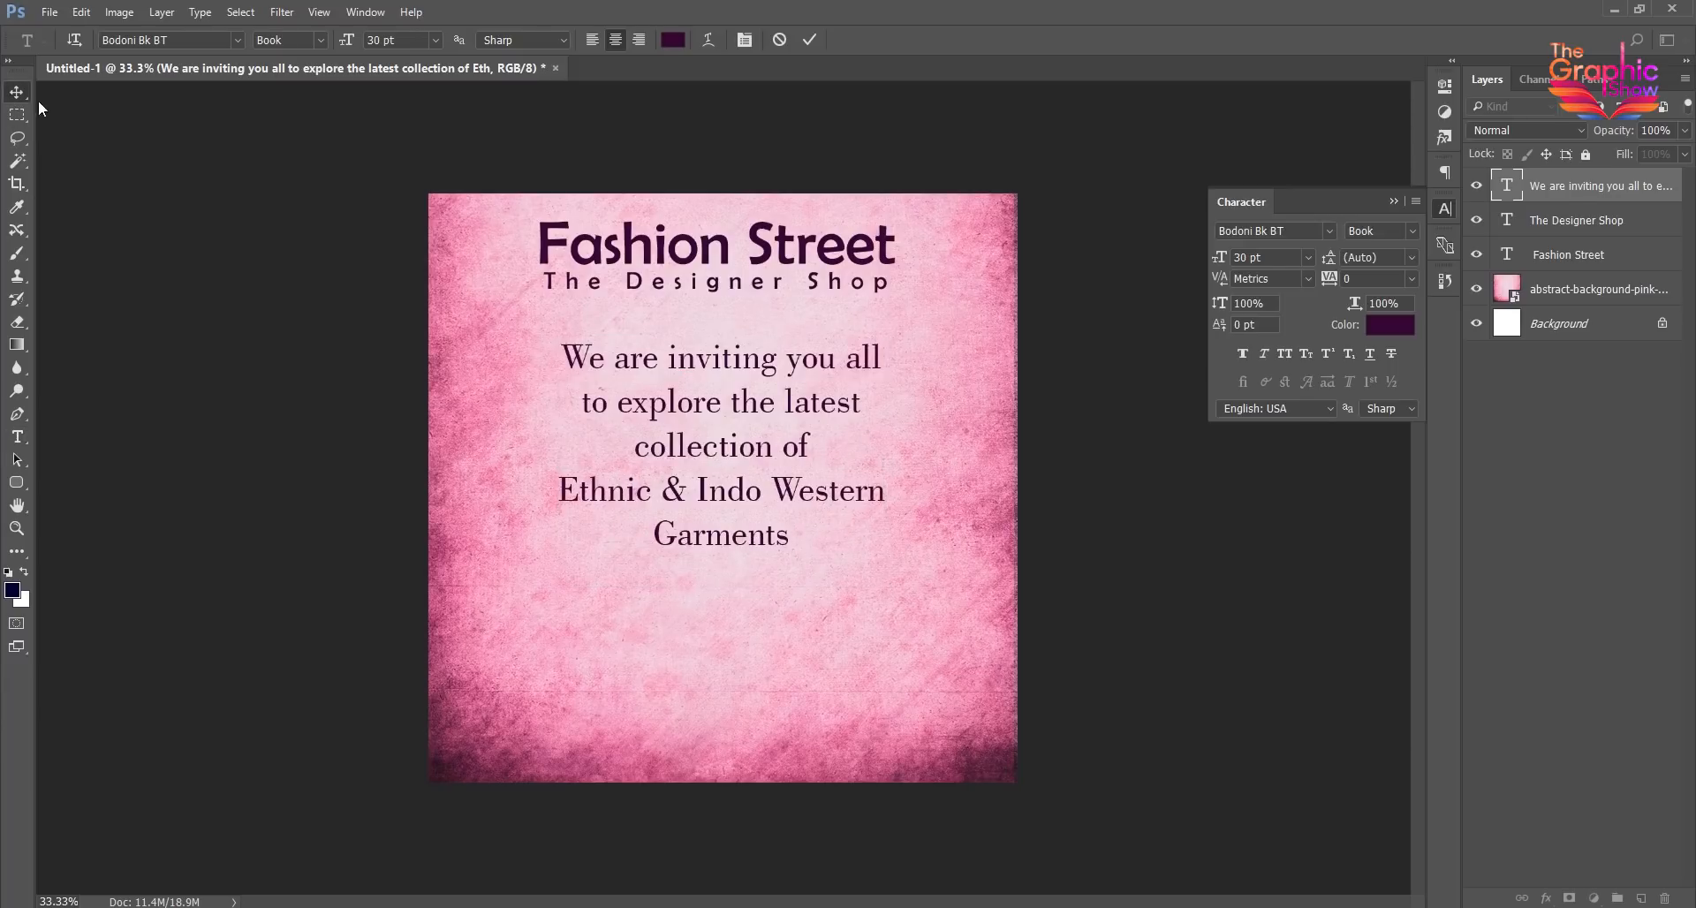
- Move the invitation paragraph slightly down the canvas and apply Faux Italic to it
left_click_drag(700, 486, 775, 522)
left_click(1264, 354)
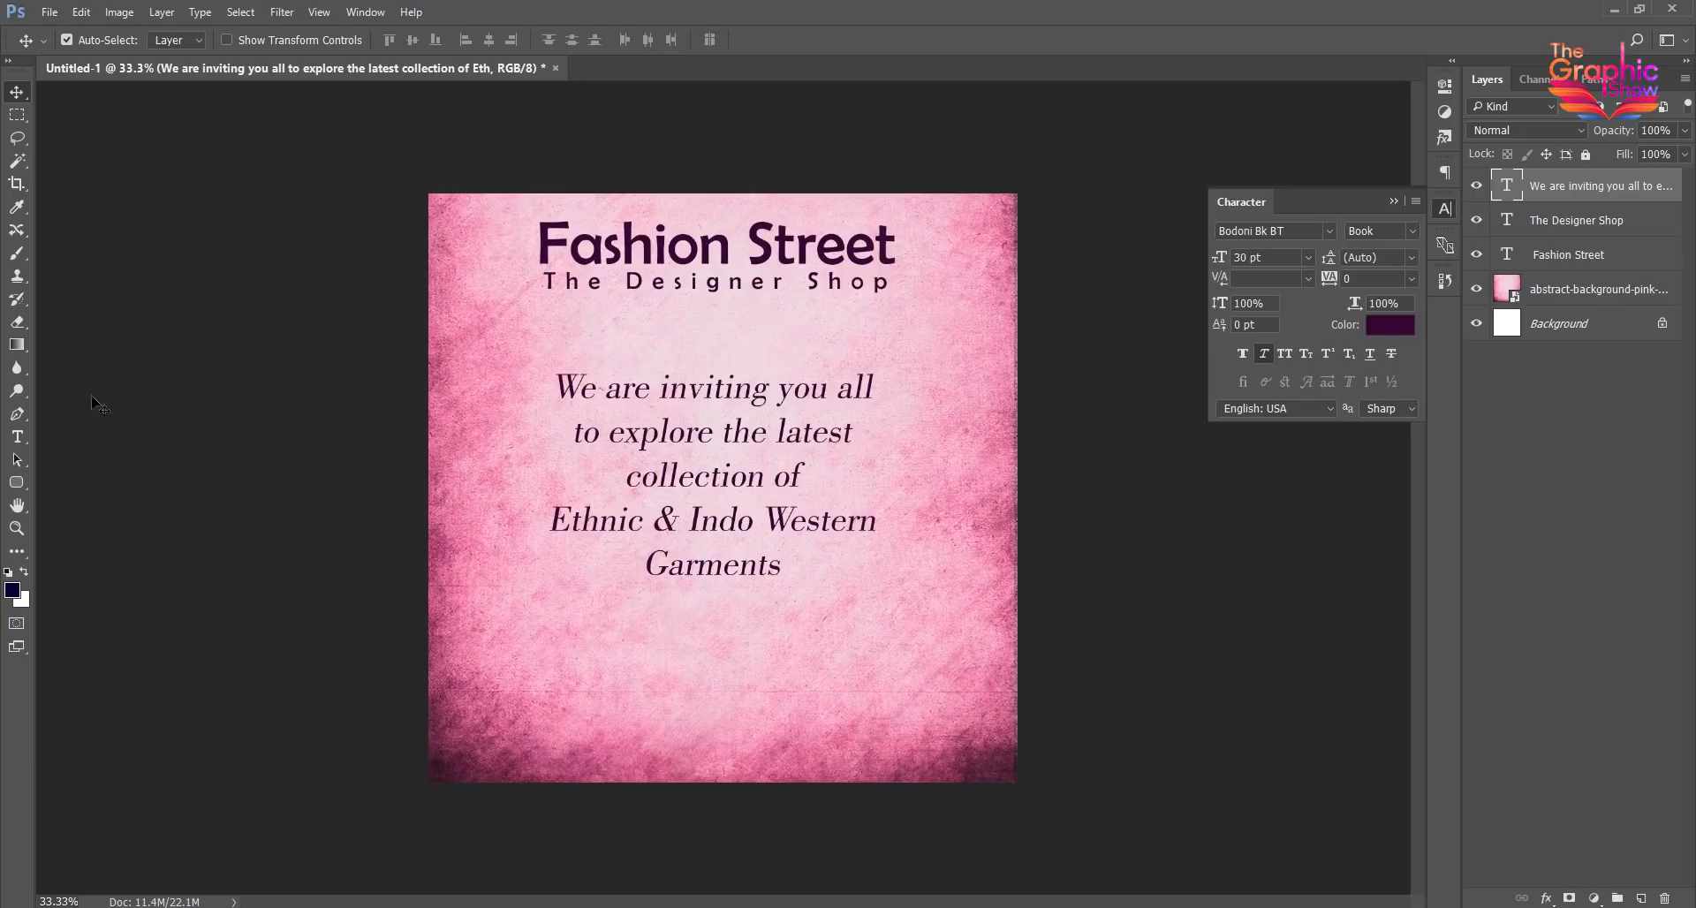
- Draw a white rectangle about 2018 × 267 px across the full width of the canvas's lower edge
left_click(19, 484)
left_click(106, 479)
left_click_drag(427, 716, 1021, 794)
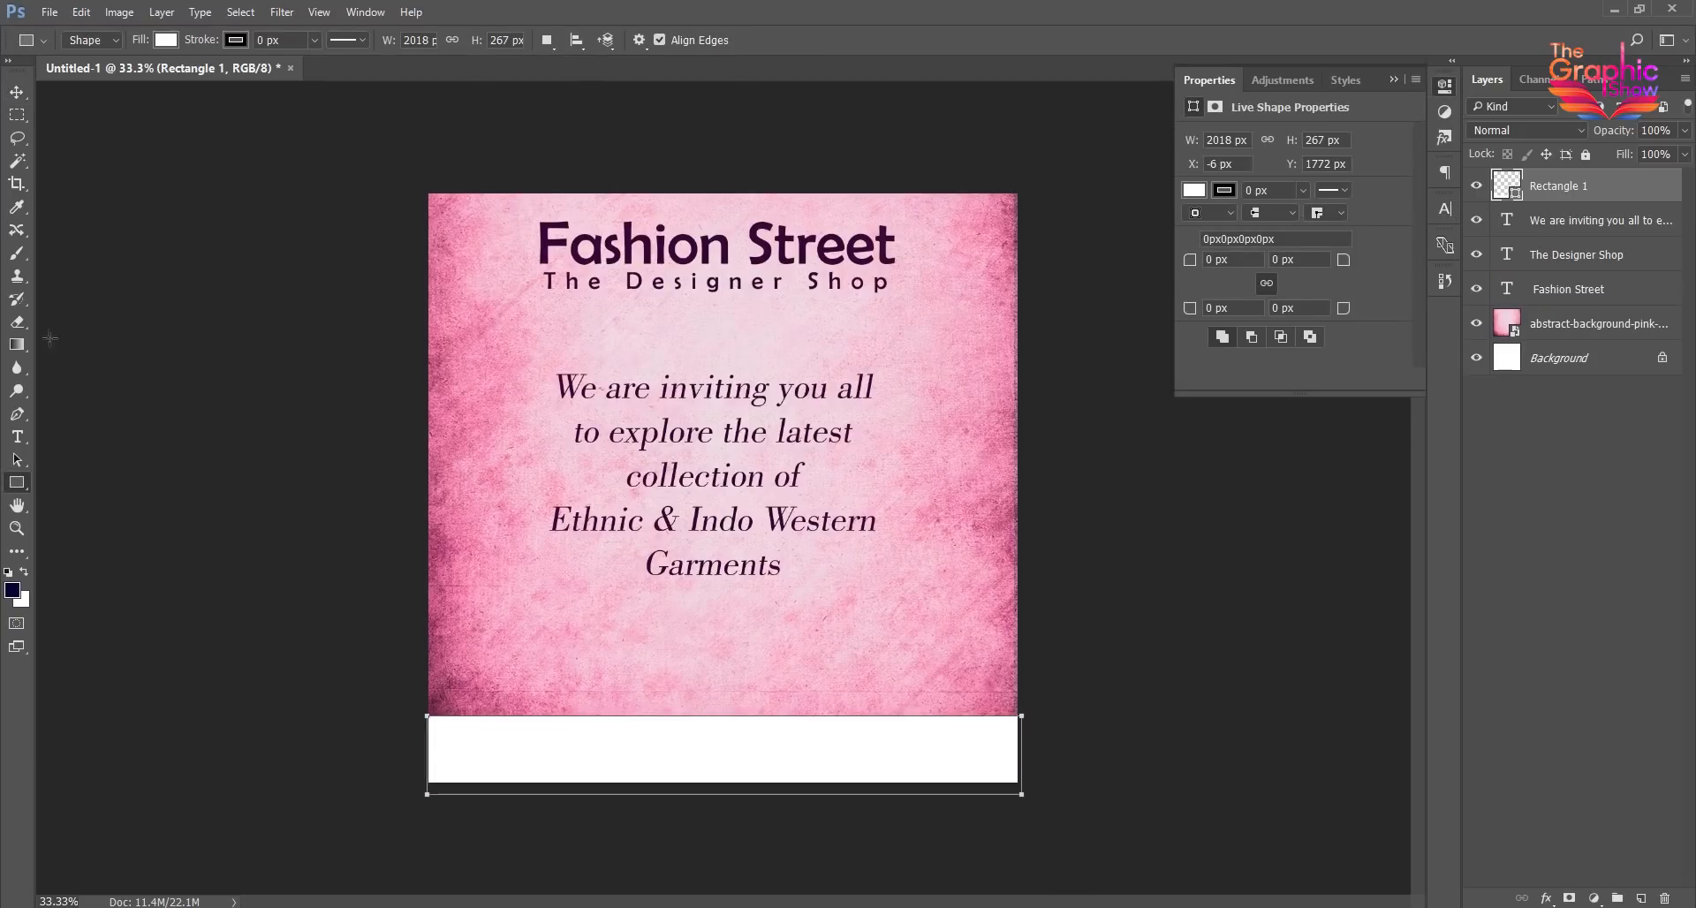
- Recolor the rectangle strip with the dark purple sampled from the "Fashion Street" title
key("v")
double_click(1516, 201)
left_click_drag(1233, 223, 1232, 197)
left_click(766, 223)
left_click(1389, 147)
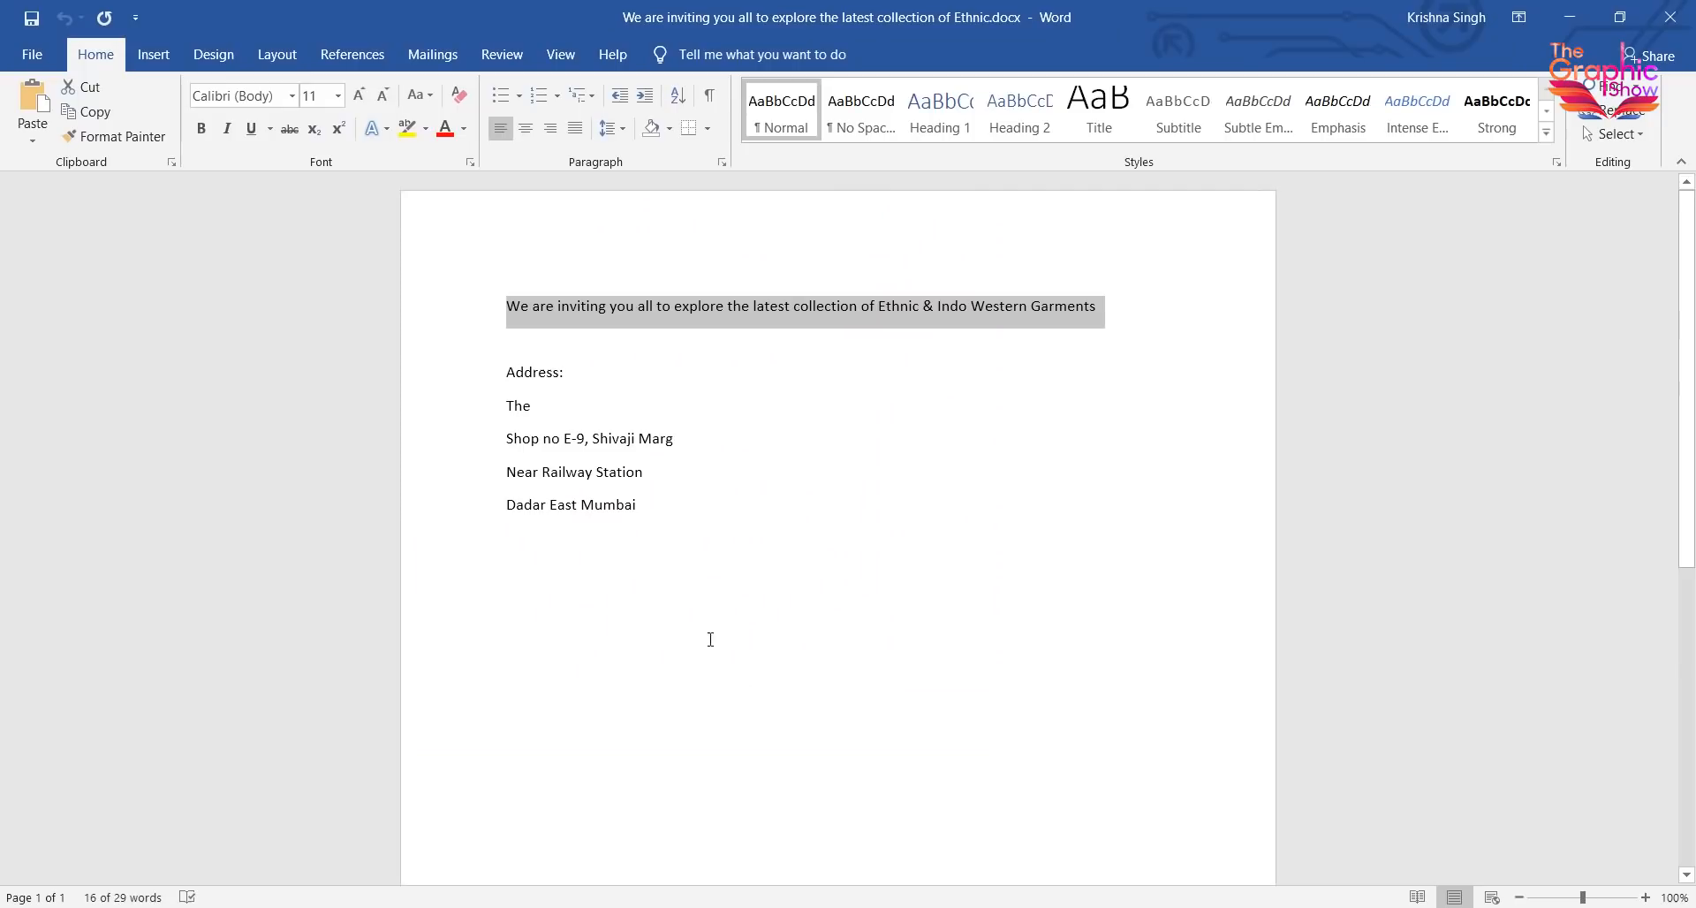
- Paste the shop address as a new text layer and move it to just below the invitation paragraph
left_click_drag(640, 506, 510, 400)
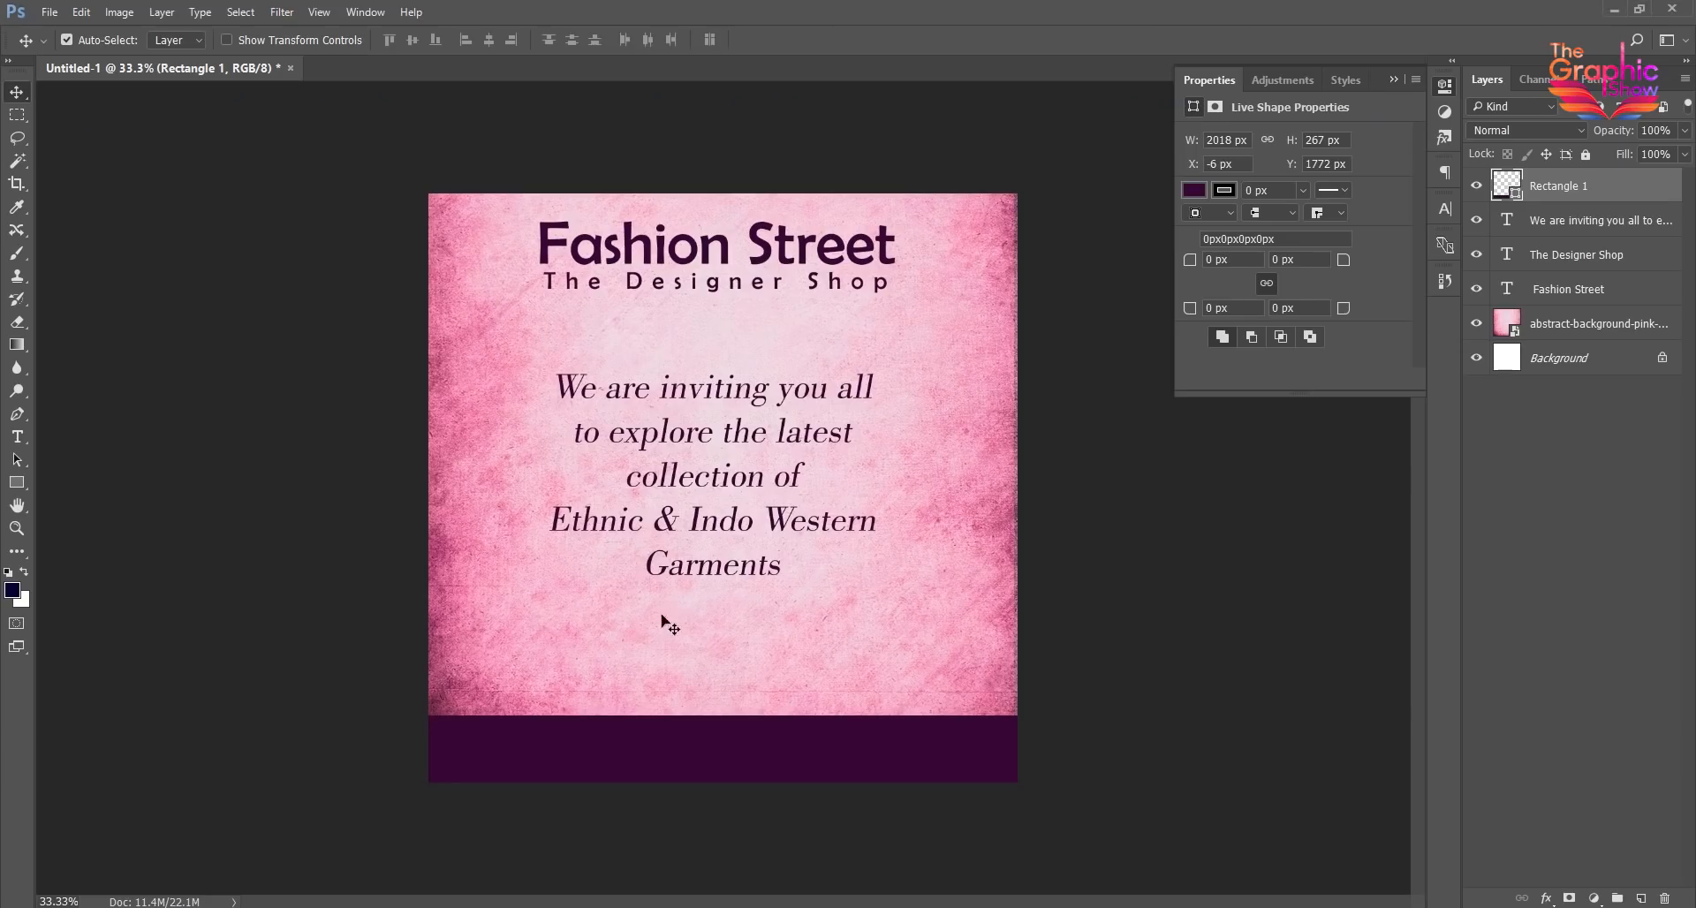
left_click(466, 642)
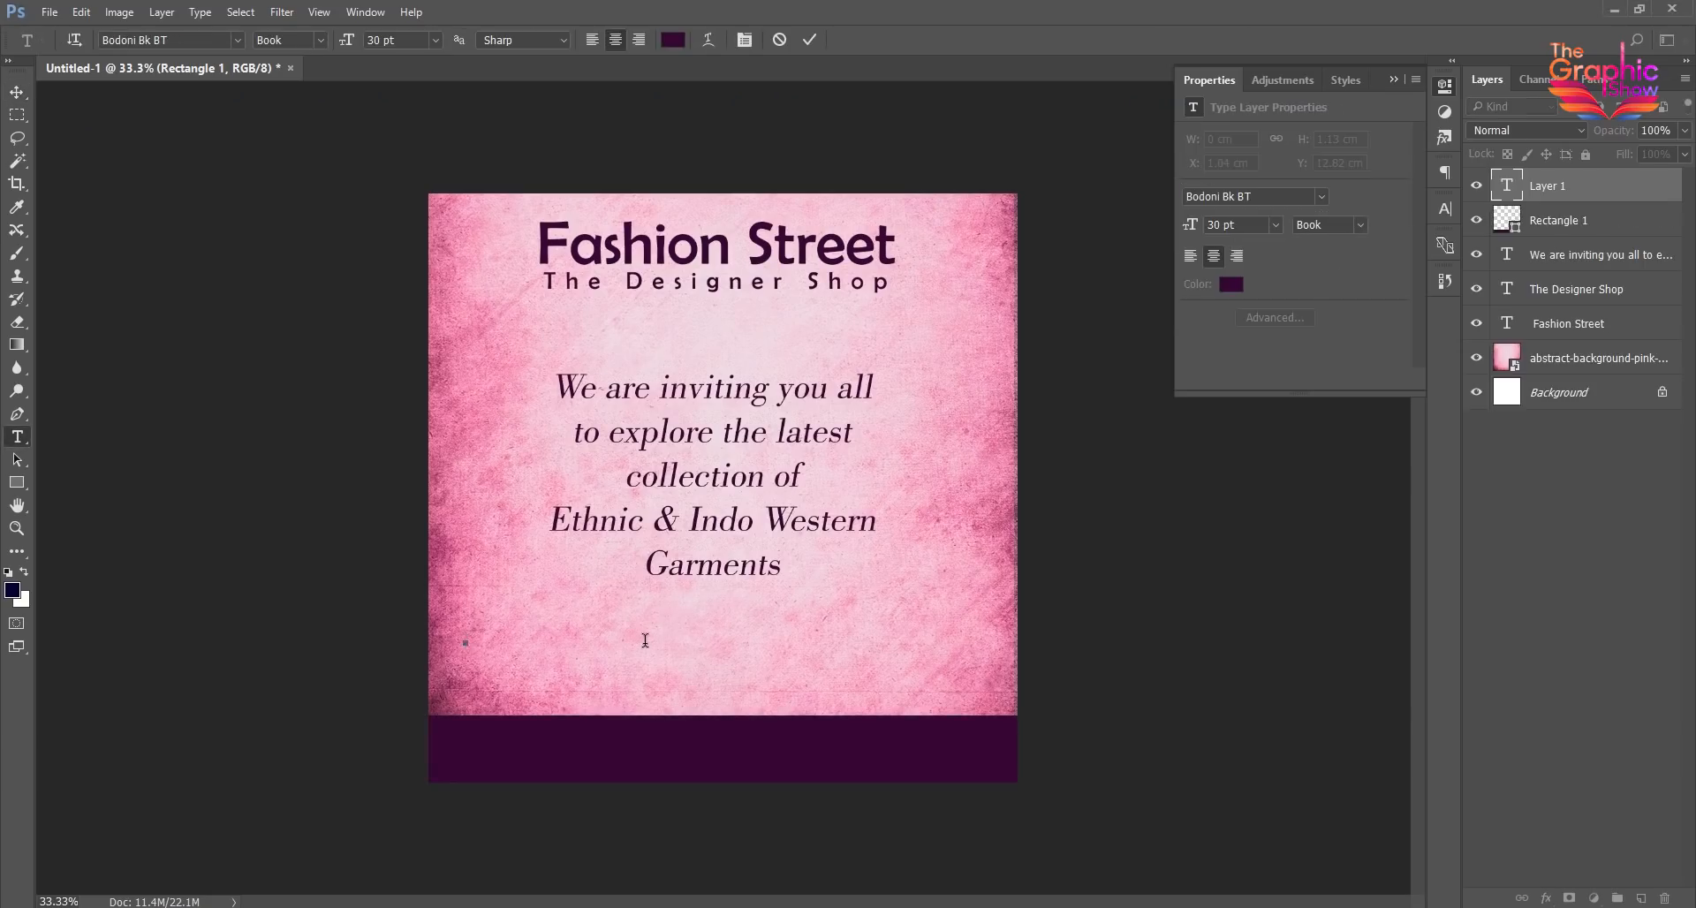
key("ctrl+v")
left_click(16, 93)
left_click_drag(492, 643, 673, 627)
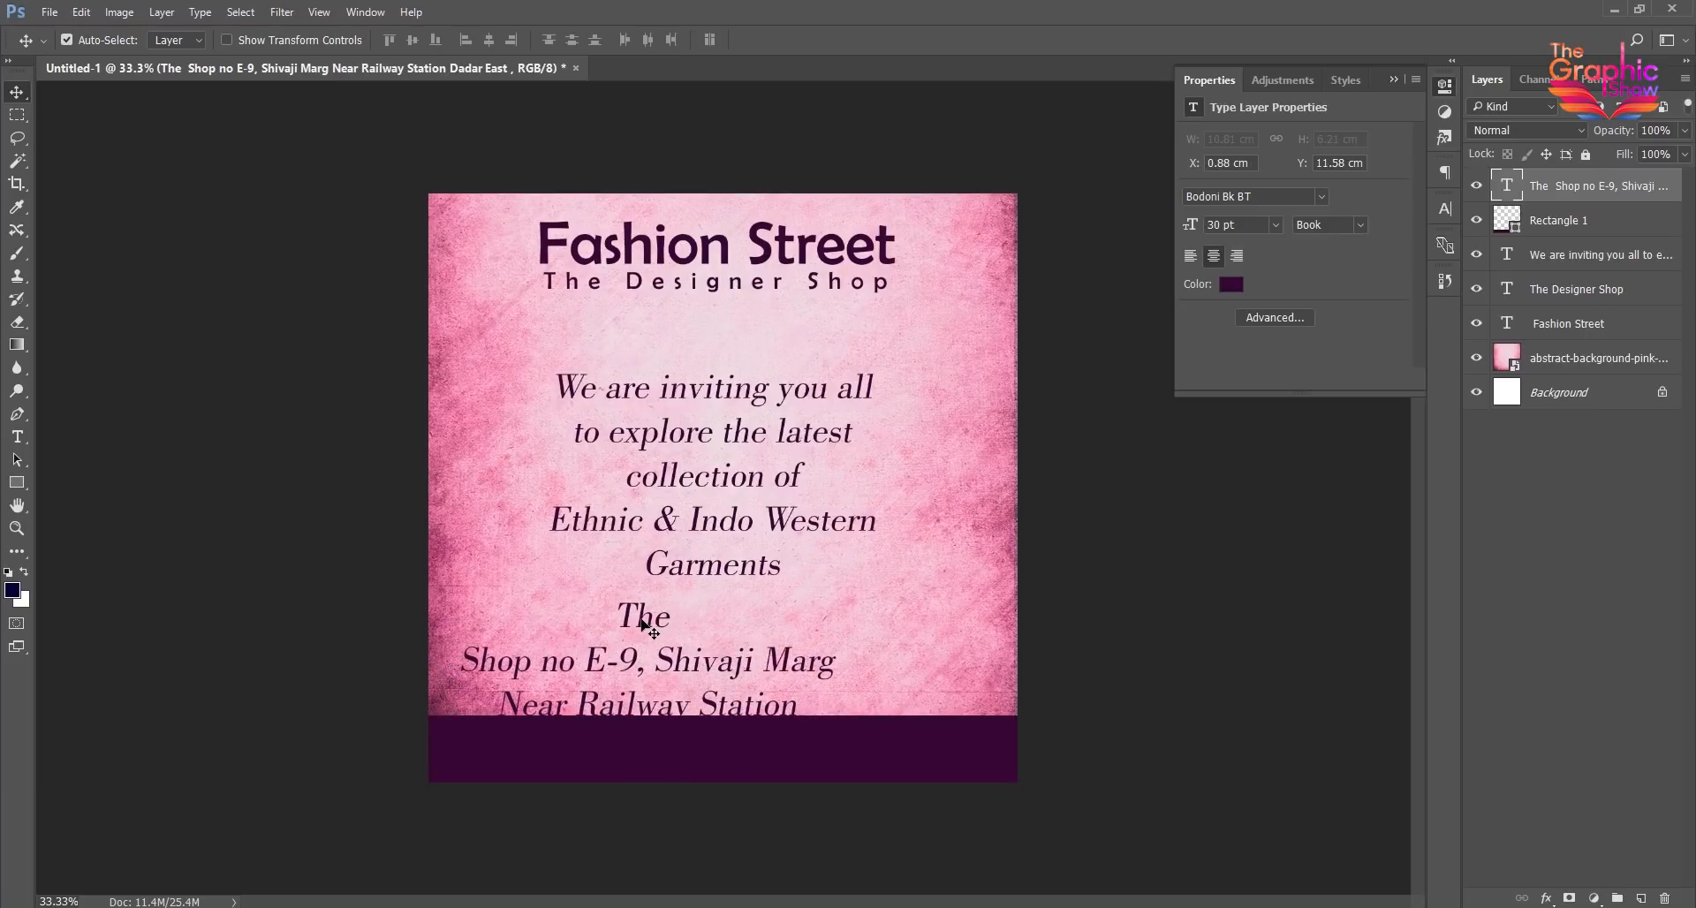
- Replace "The" with "Fashion Street," in the address and join the shop, street and station lines into one comma-separated line
double_click(647, 618)
type("Fashio")
type("n Street,")
key("Delete")
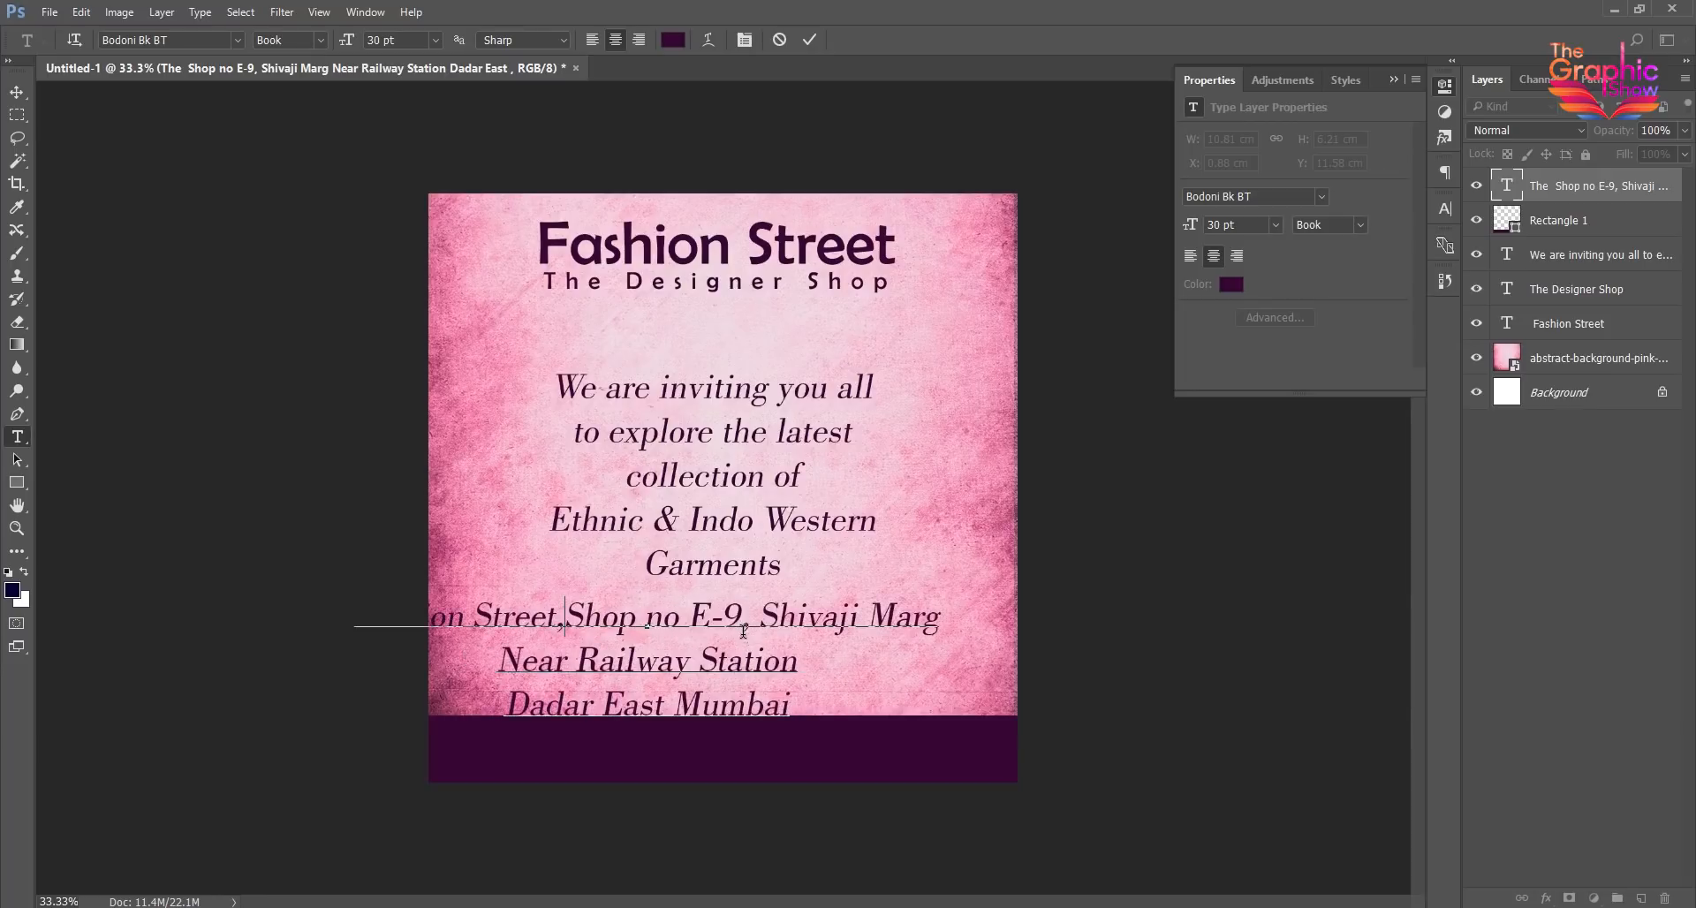
type(",")
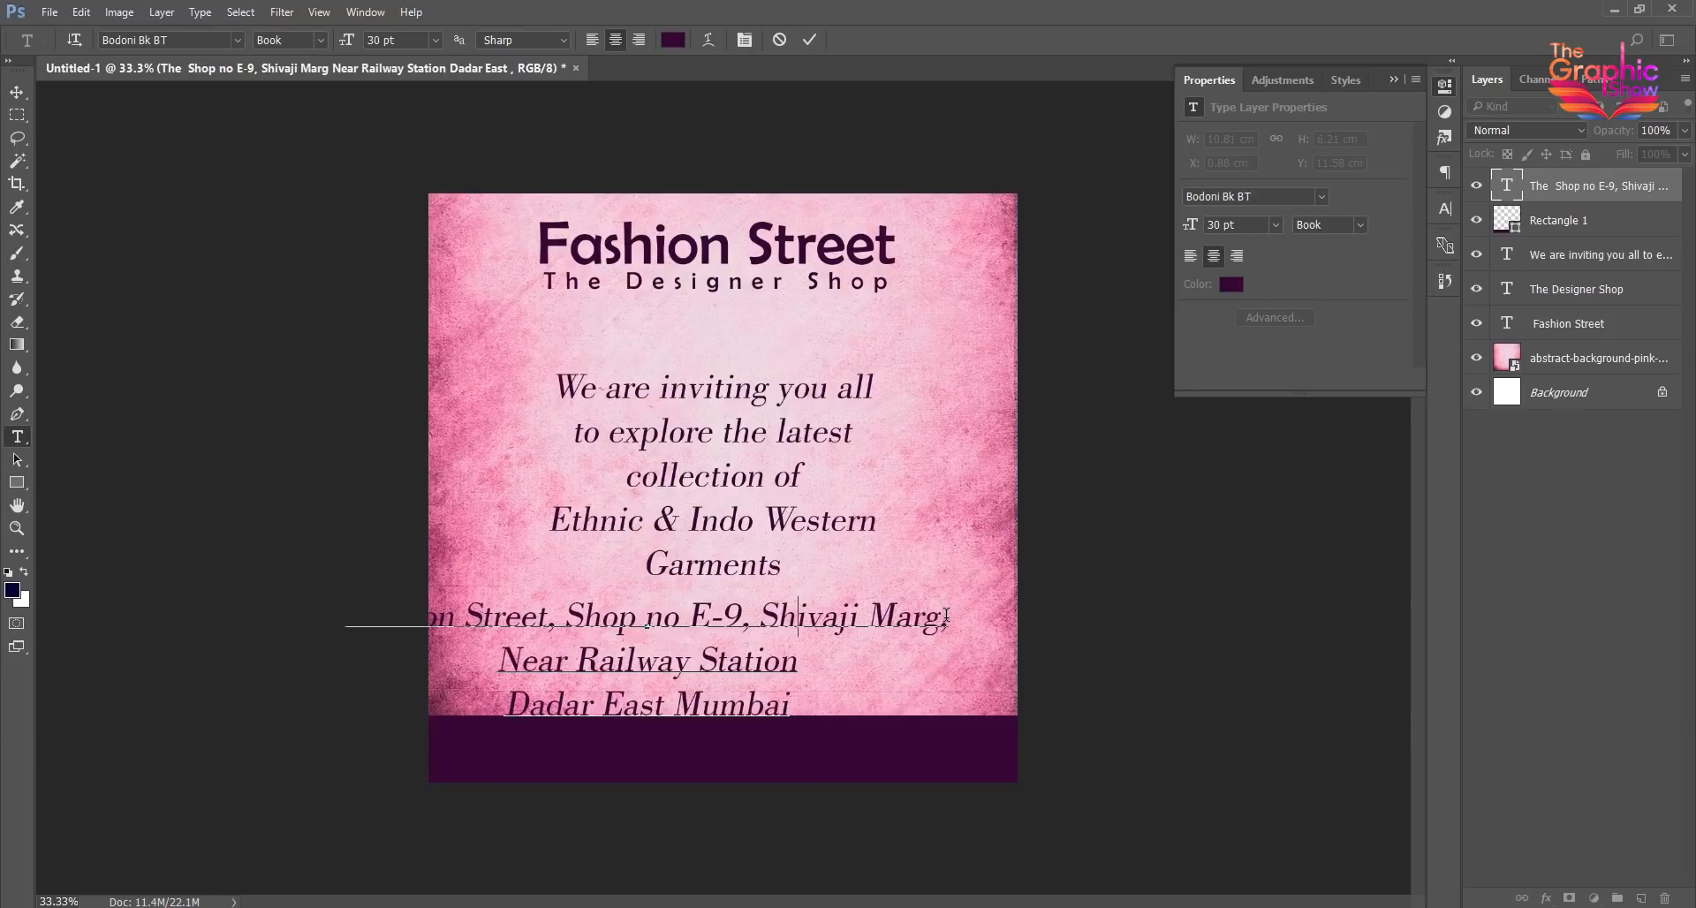
key("Delete")
key("ctrl+Return")
key("v")
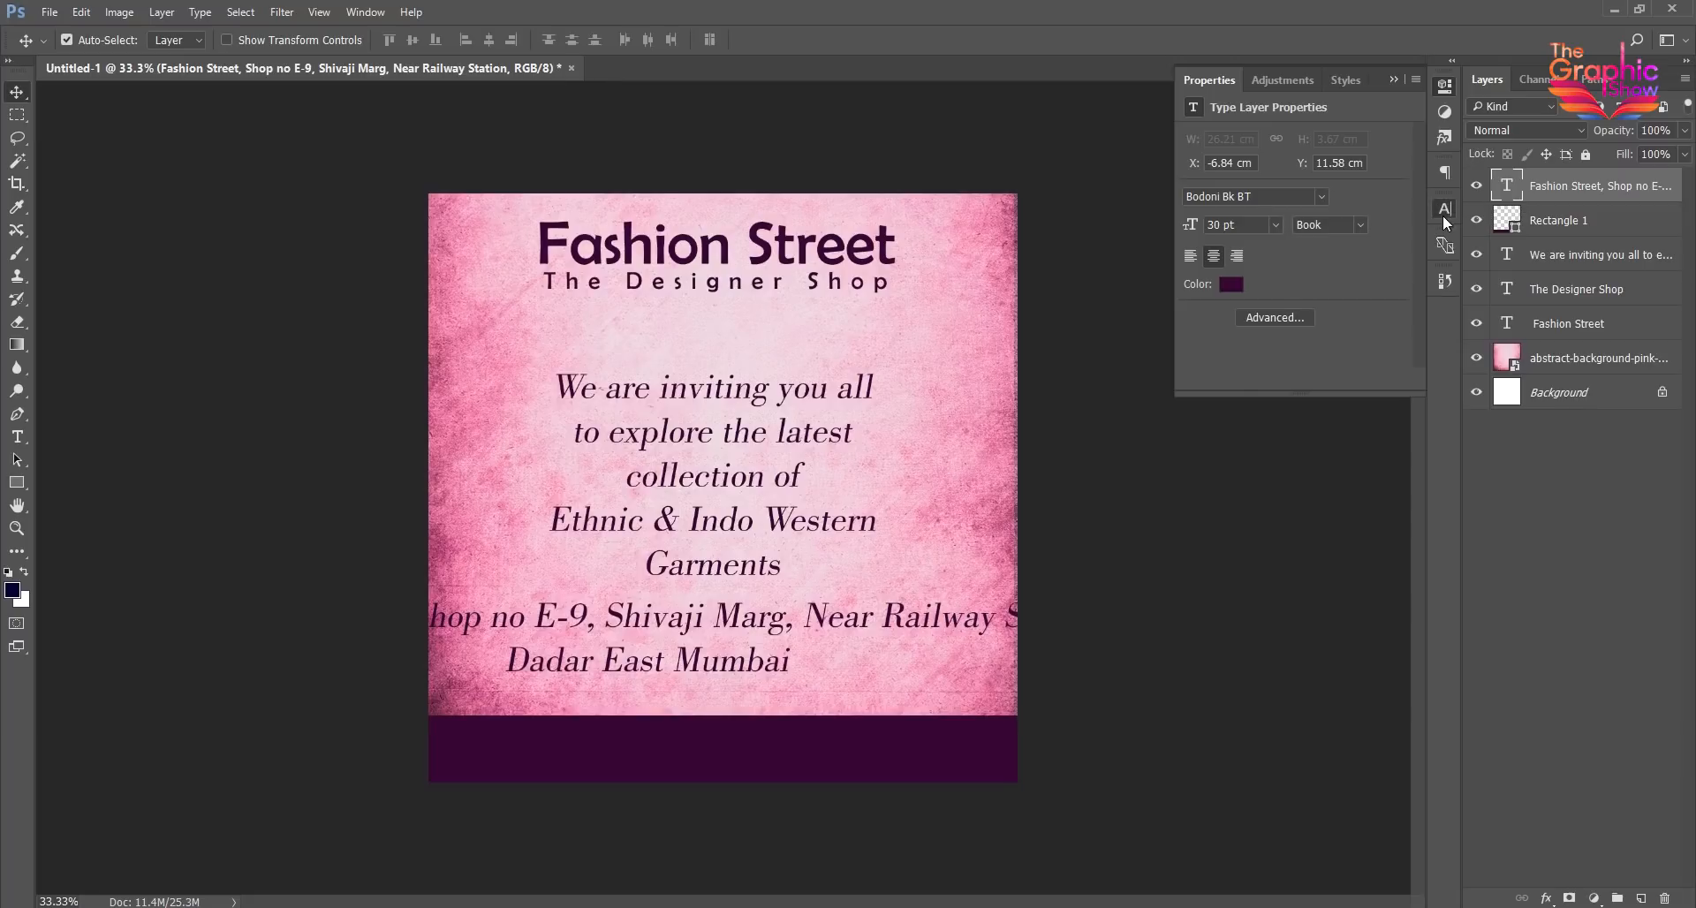
- Set the address text's font size to 12 pt
left_click(1444, 215)
left_click_drag(1263, 257, 1062, 279)
type("12")
key("Return")
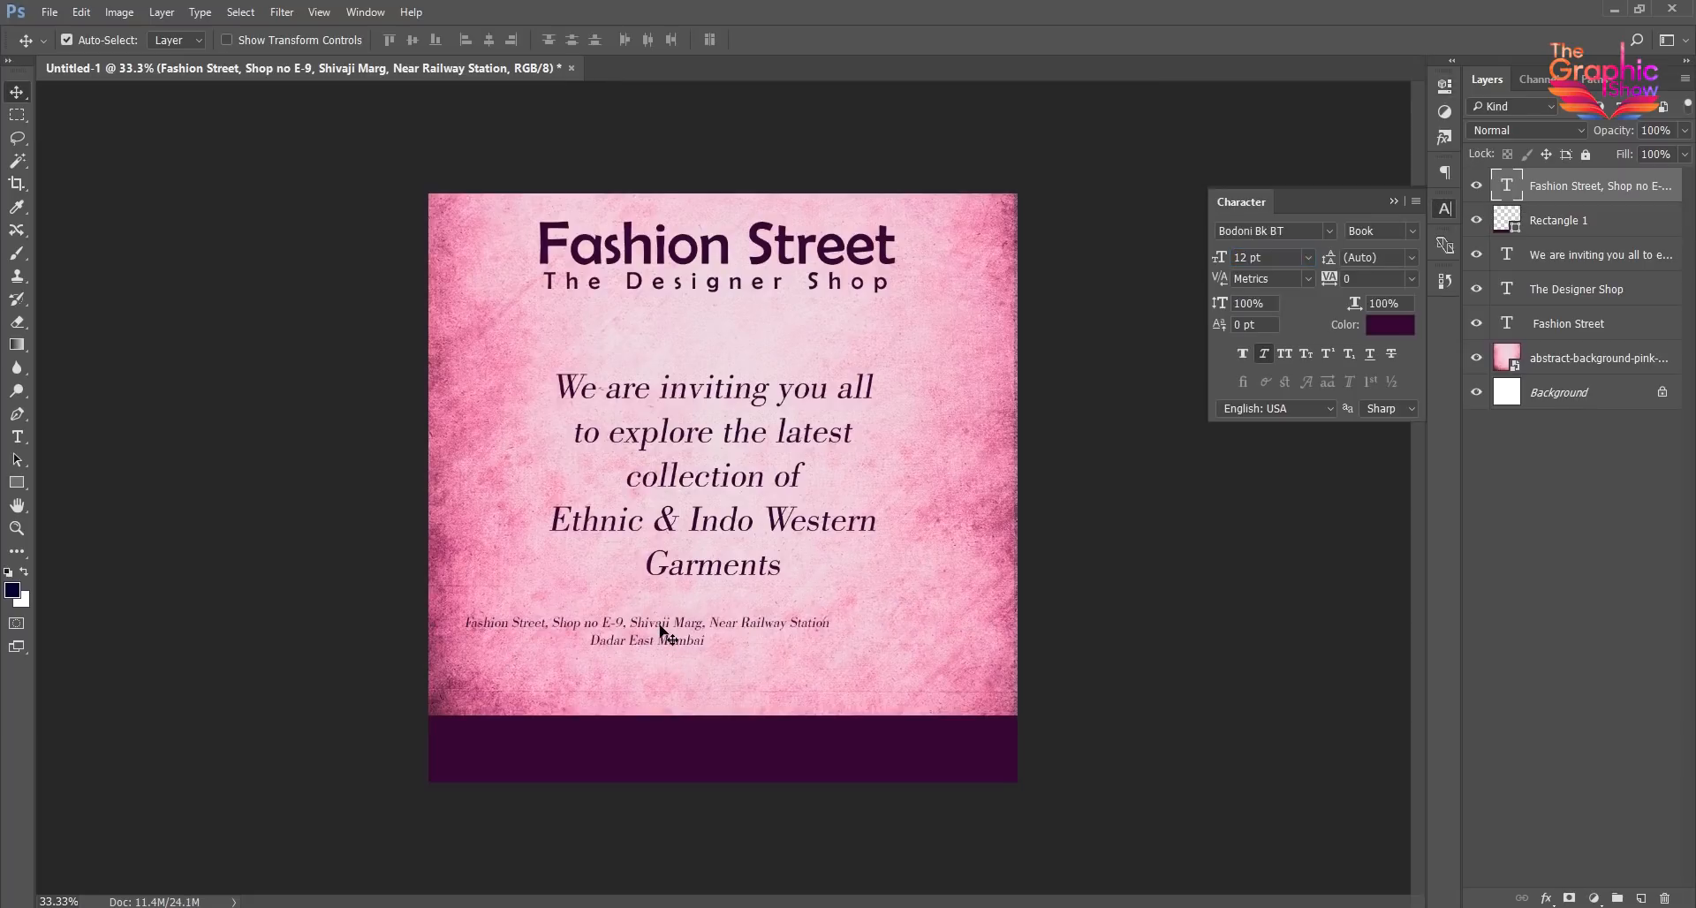
- Join the address's last line to the first with a comma and move the single line onto the purple strip
double_click(663, 632)
type(",")
key("Delete")
key("ctrl+z")
type(",")
key("Delete")
left_click(17, 93)
left_click_drag(713, 614, 817, 749)
- Change the address text's color to white, turning off Only Web Colors
left_click(1390, 324)
left_click(999, 158)
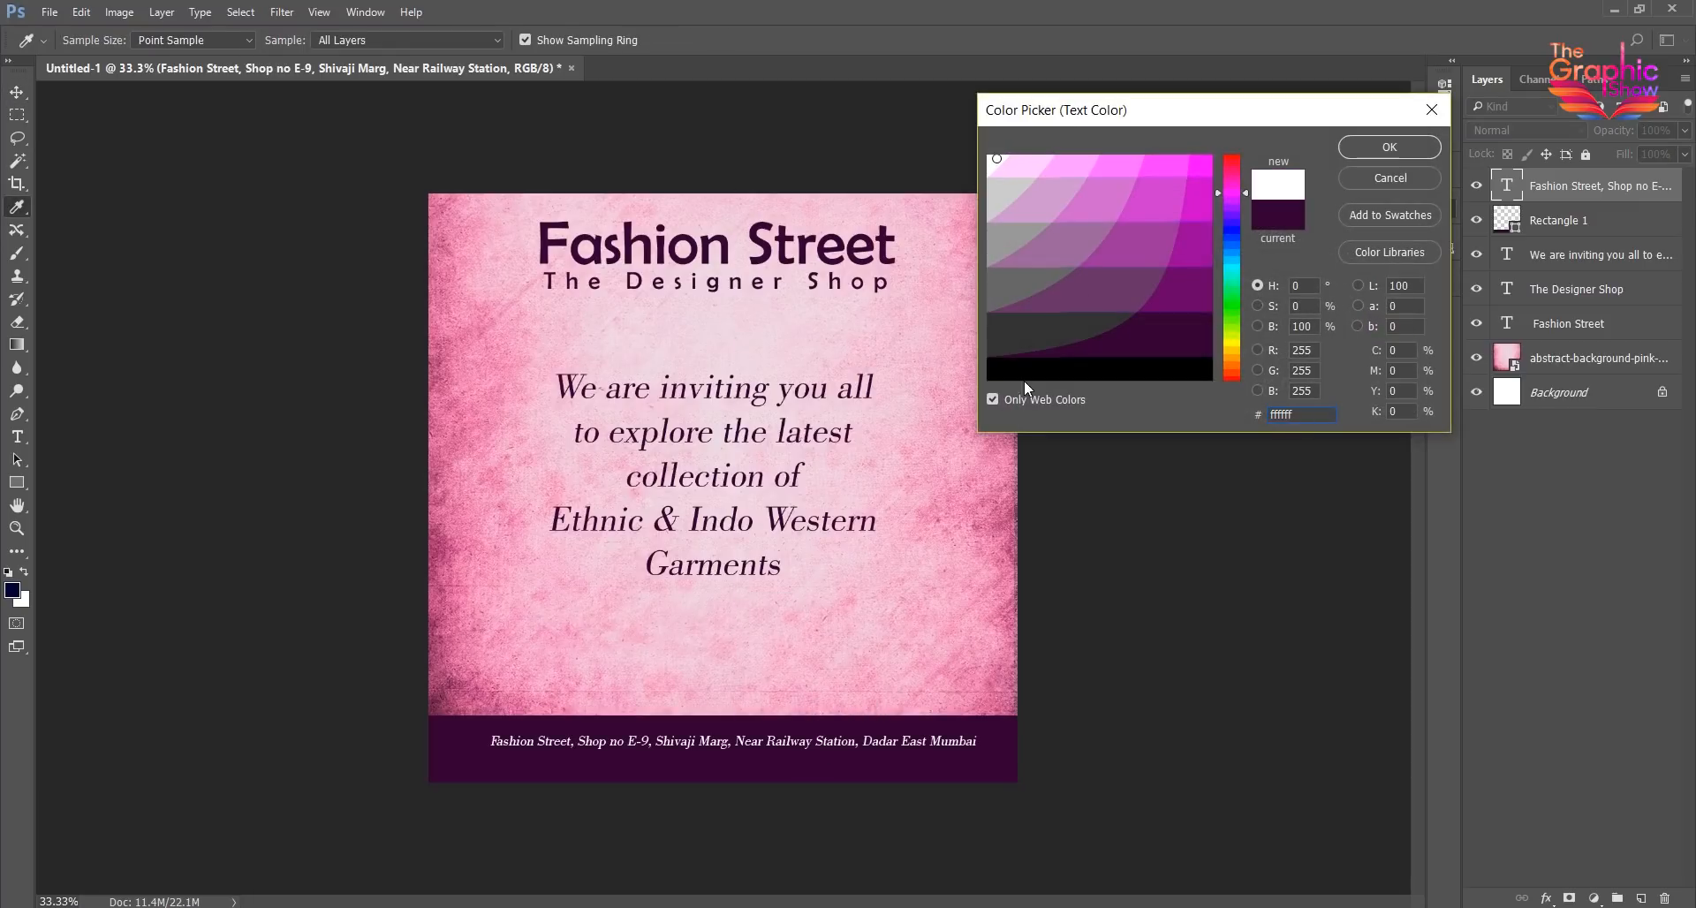
left_click(998, 397)
left_click(1389, 147)
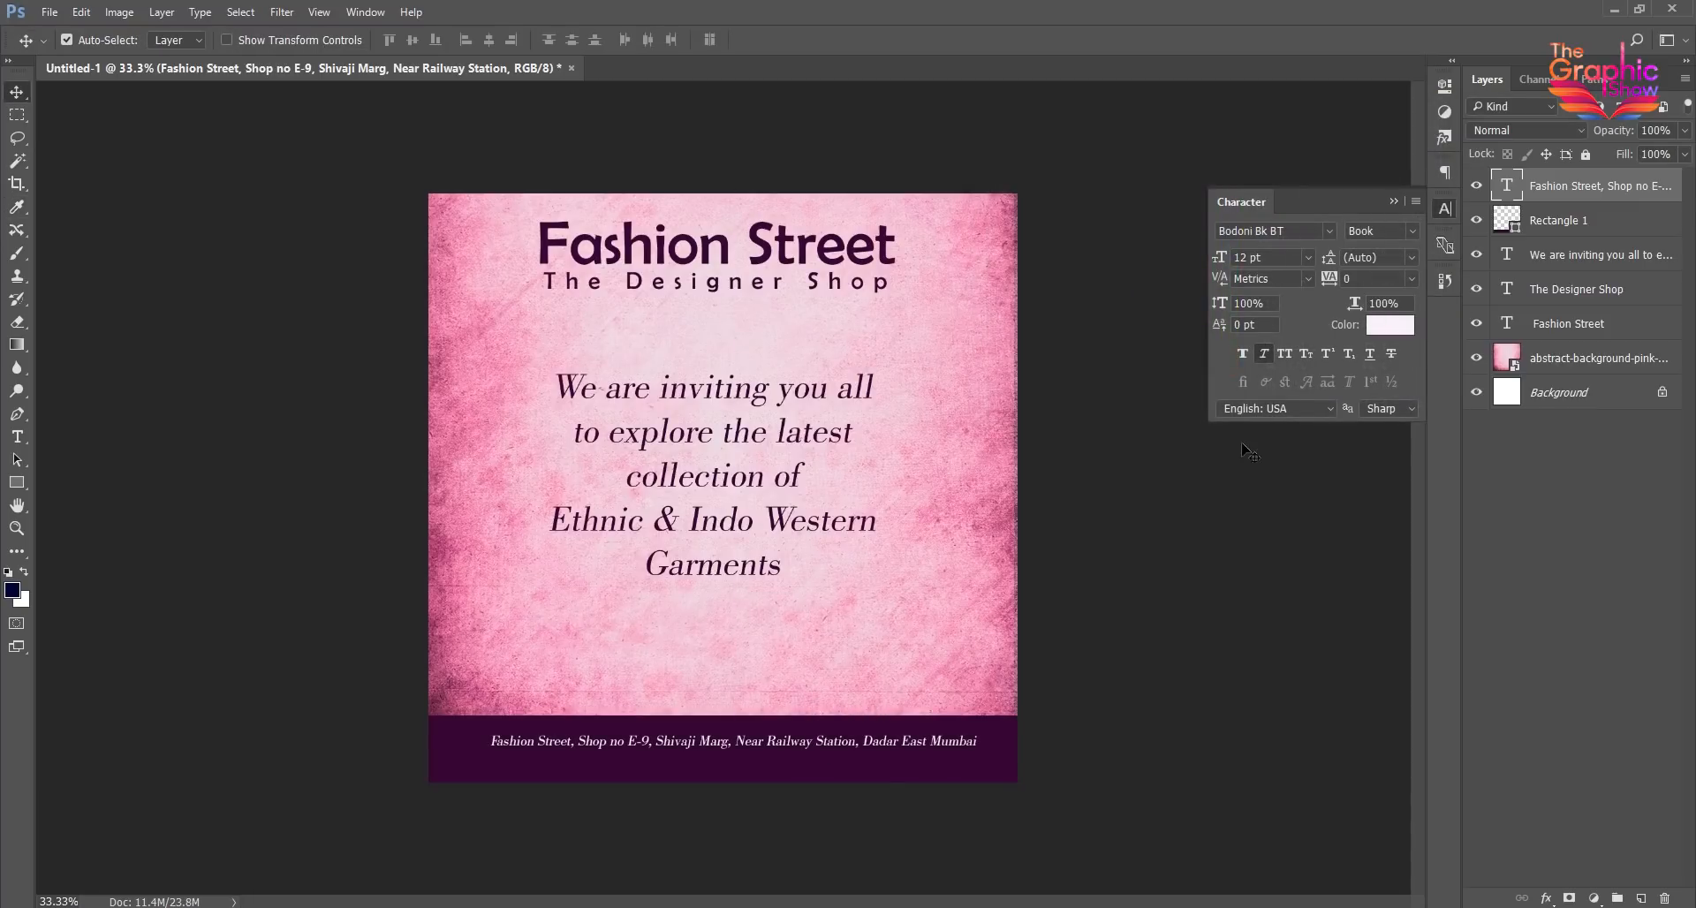
- Shift the address line slightly and change its font to Book Antiqua
left_click_drag(776, 743, 762, 740)
left_click(1295, 230)
key("Down")
key("Down")
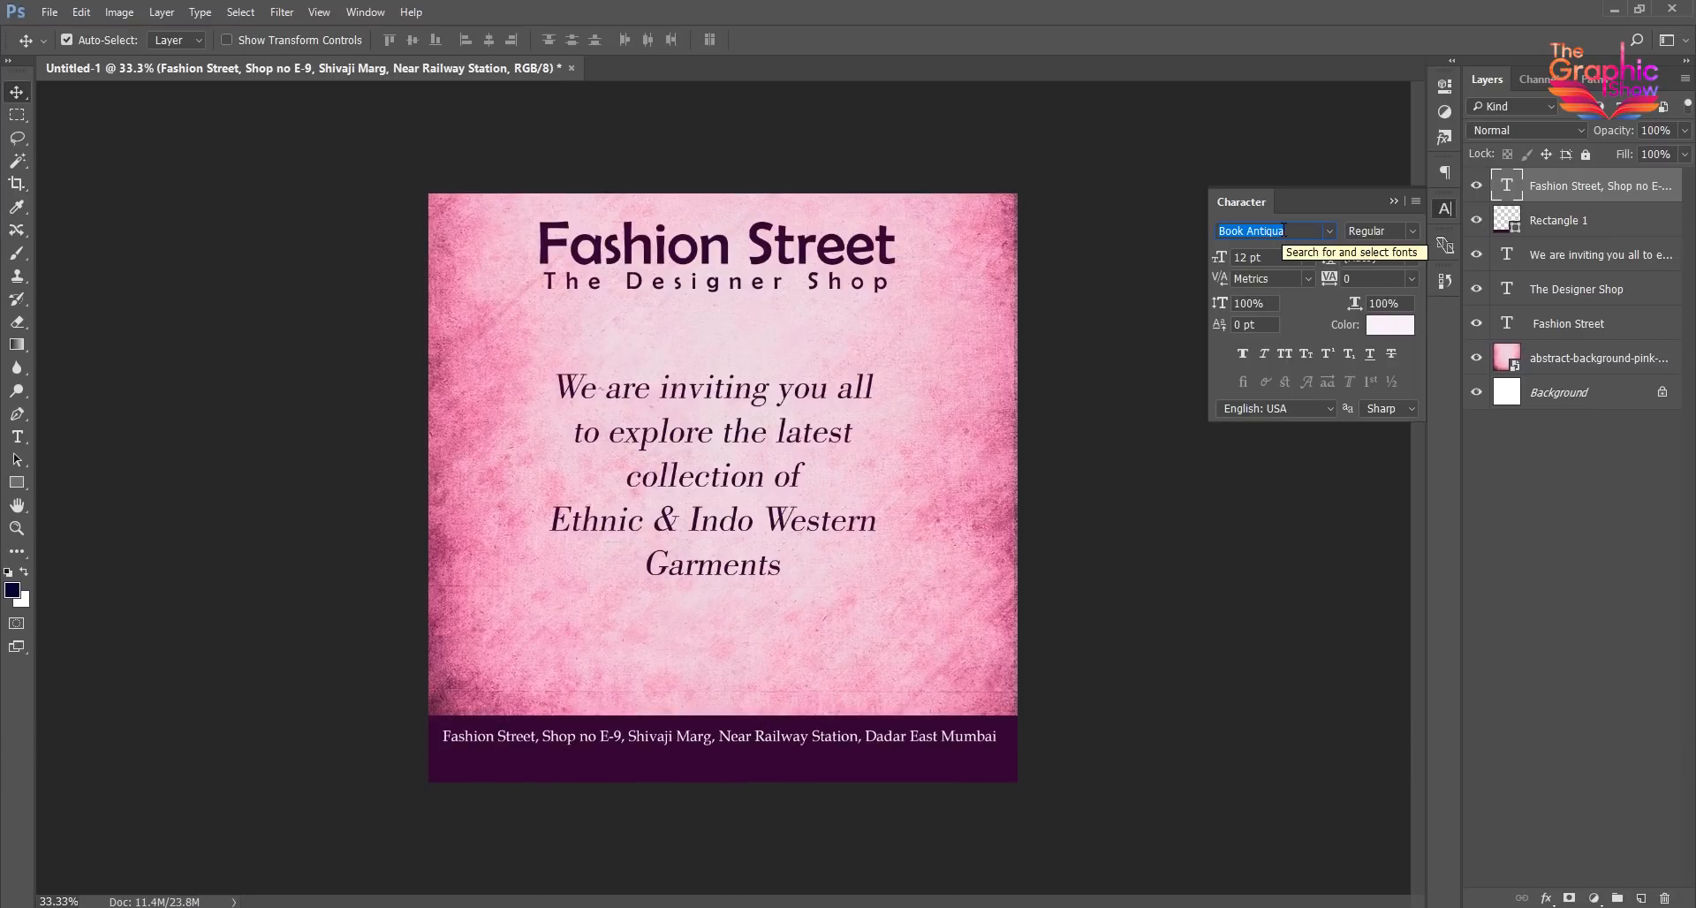
left_click(964, 741)
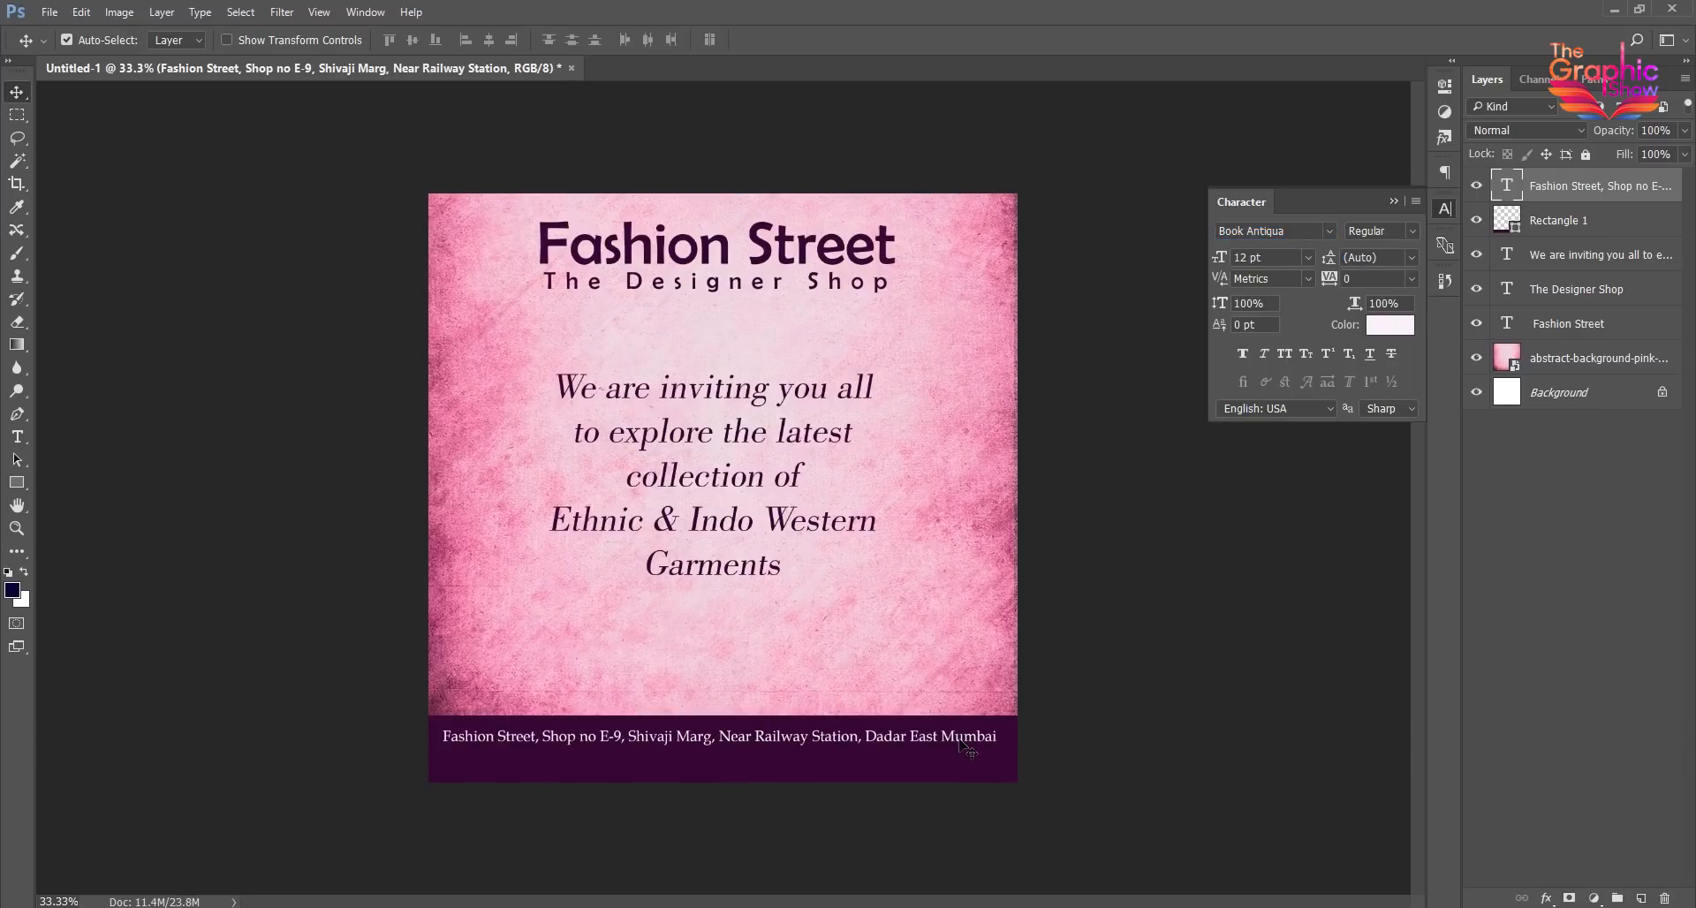
- Add a second line under the address with the shop's e-mail and phone number, separated by a slash, and commit the text
key("t")
left_click(979, 739)
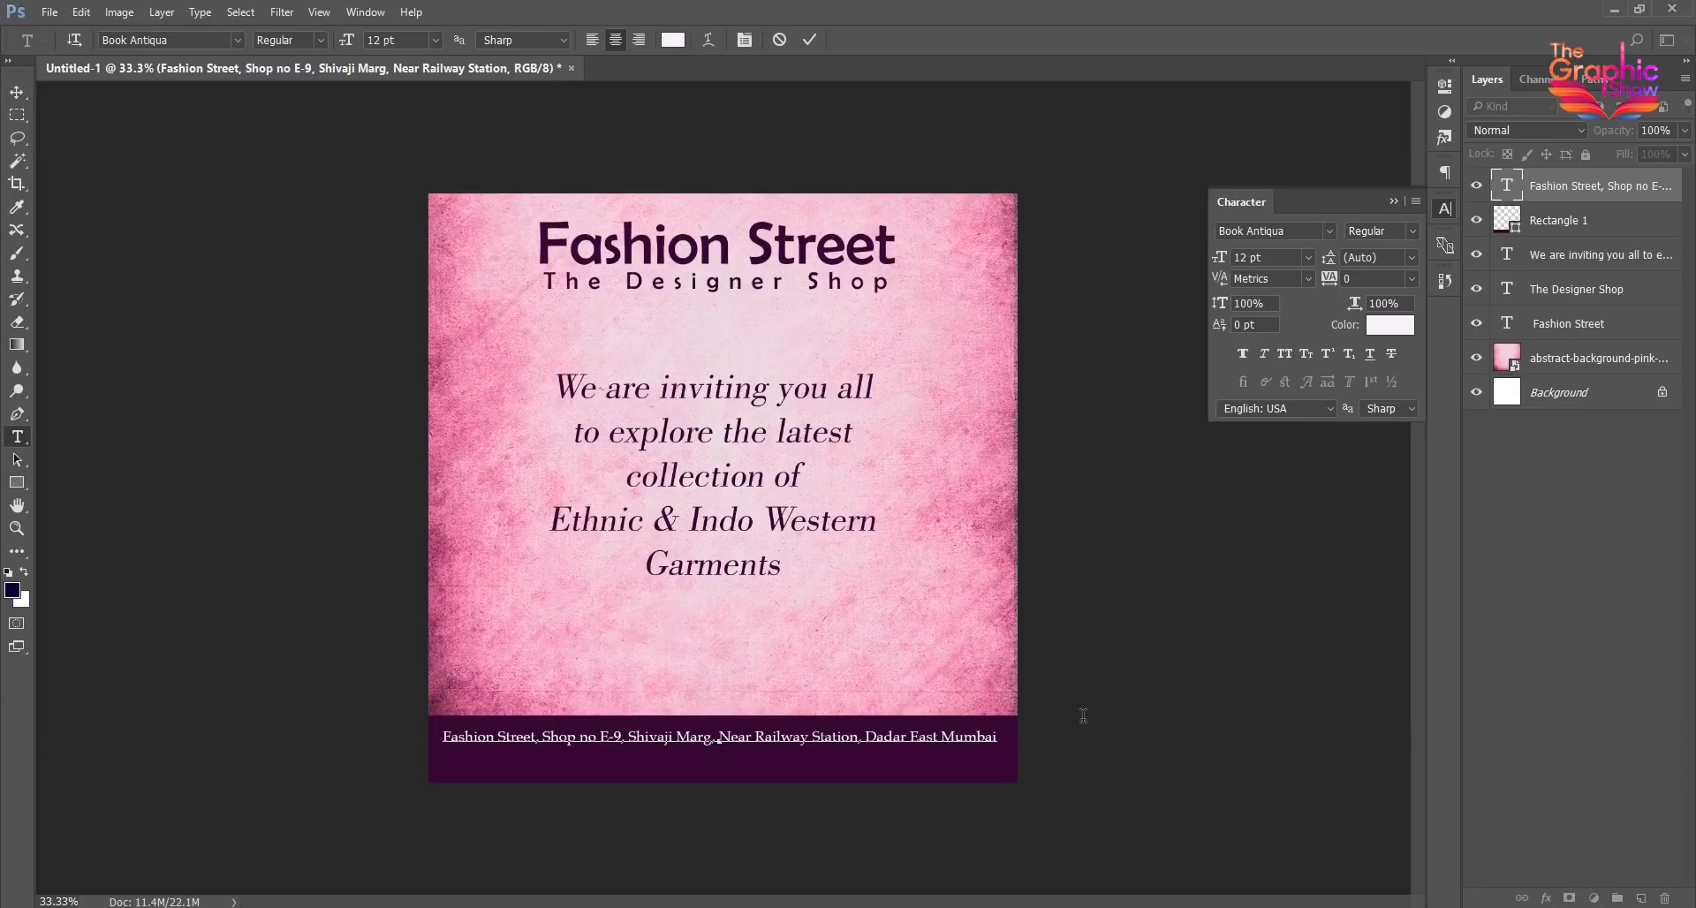
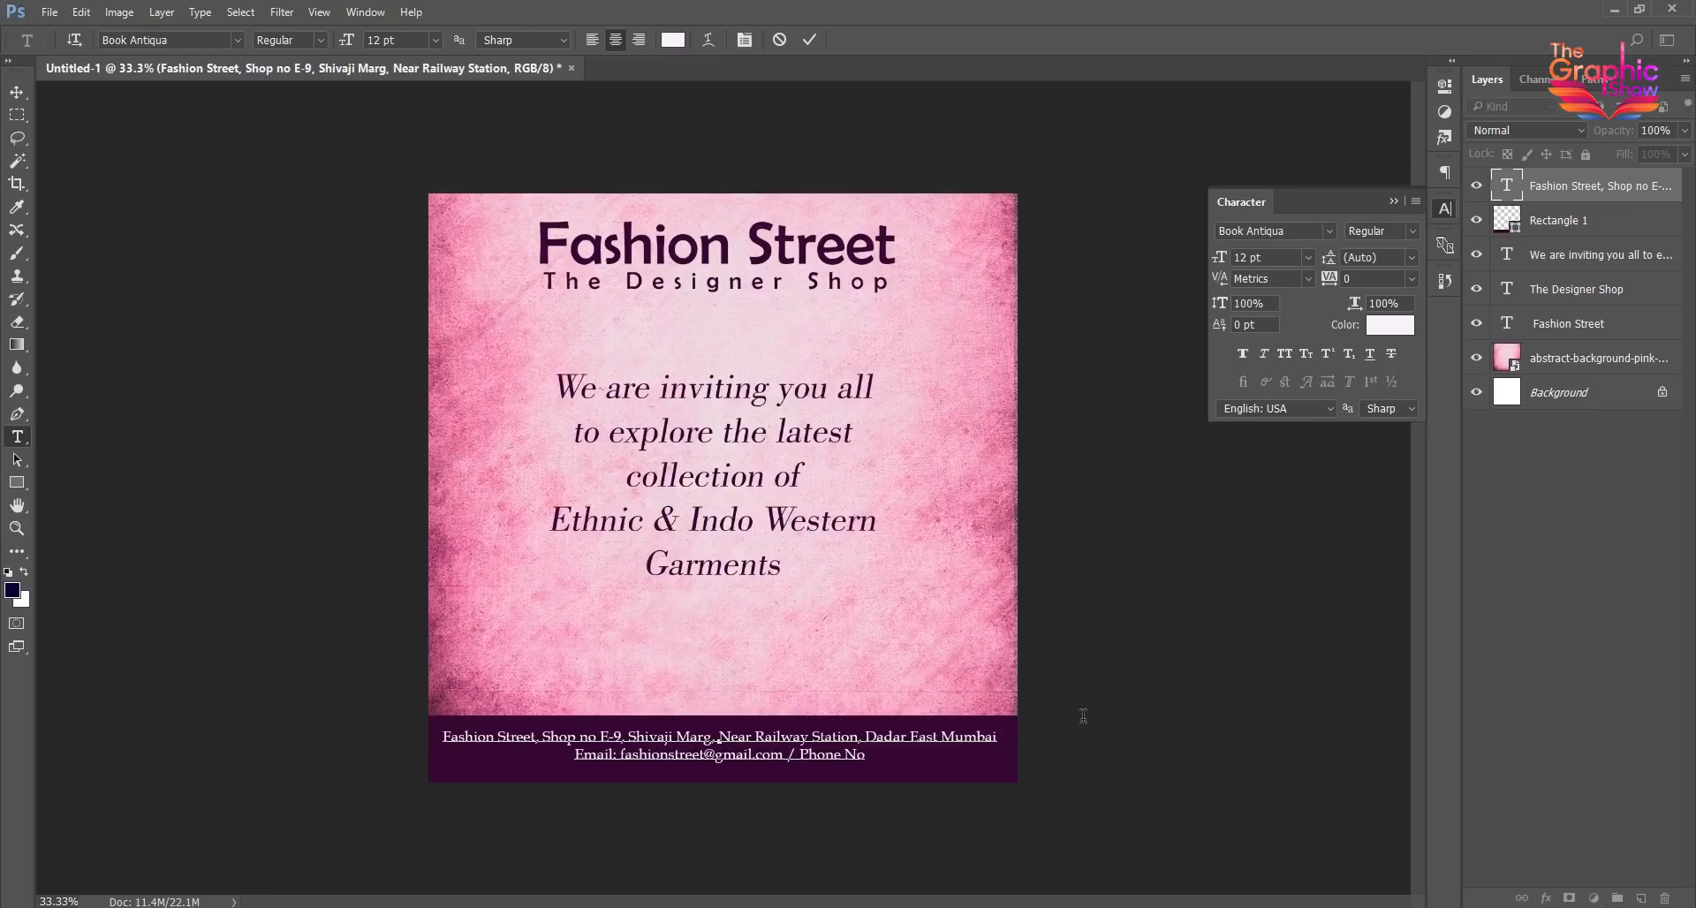
type(": +91 0000000000")
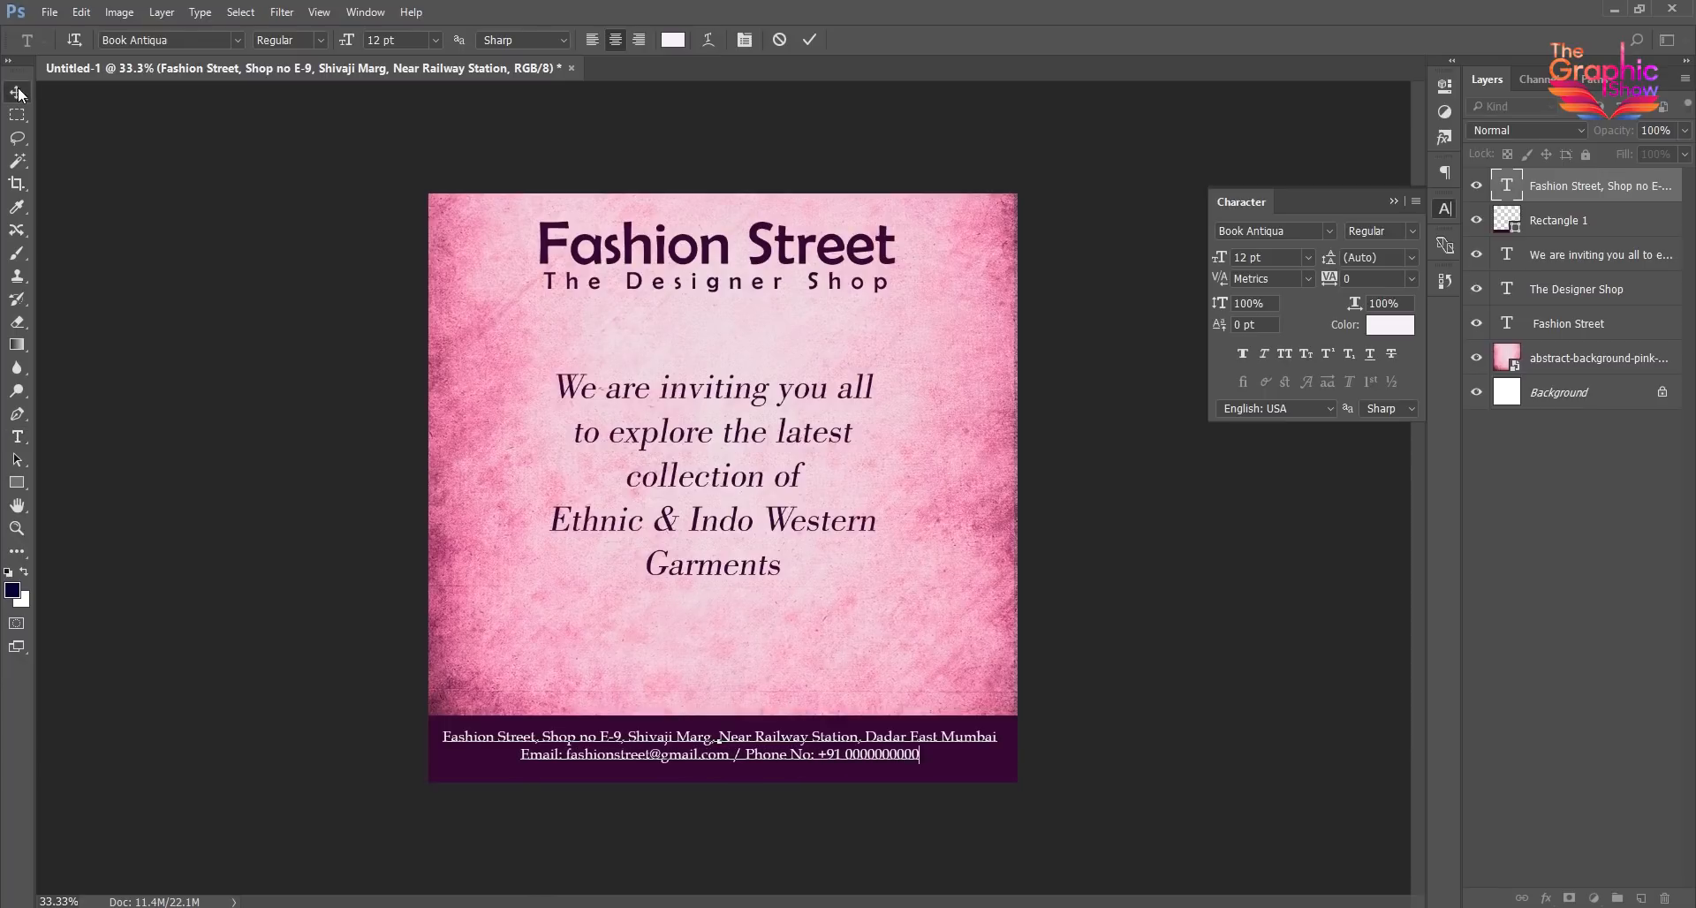
key("ctrl+Return")
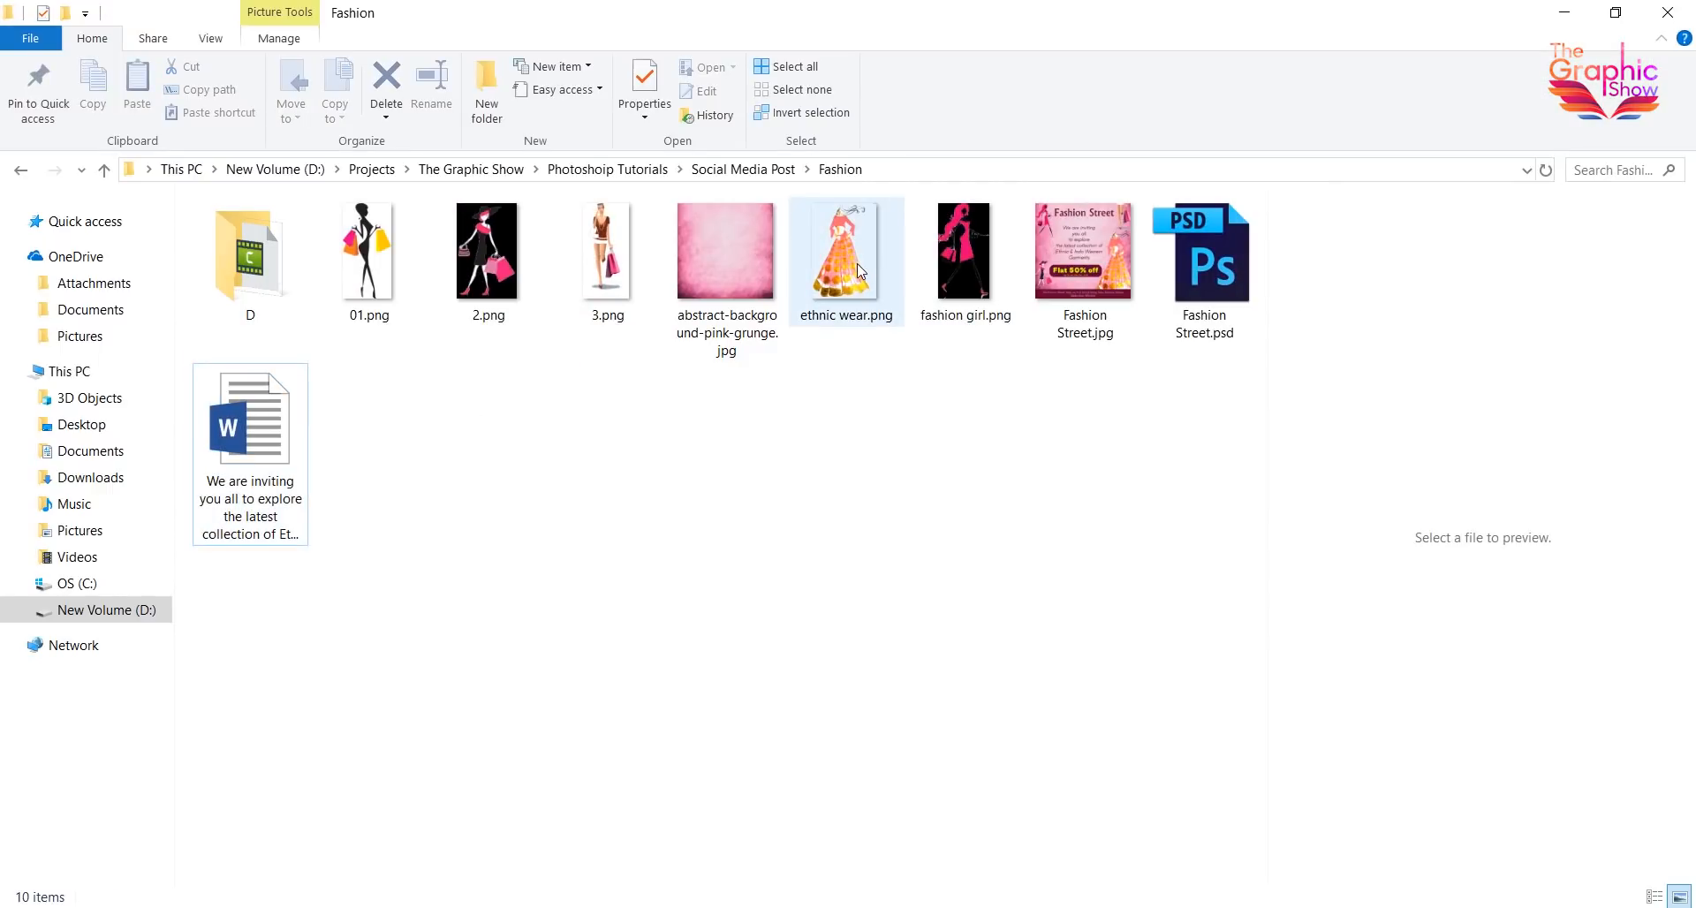
- Place the four fashion illustrations 01, ethnic wear, 3 and 2 into the document
left_click(857, 263)
left_click(610, 265, "ctrl")
left_click(371, 287, "ctrl")
left_click(513, 256, "ctrl")
left_click_drag(506, 282, 687, 648)
key("Return")
key("Return")
key("Return")
key("Return")
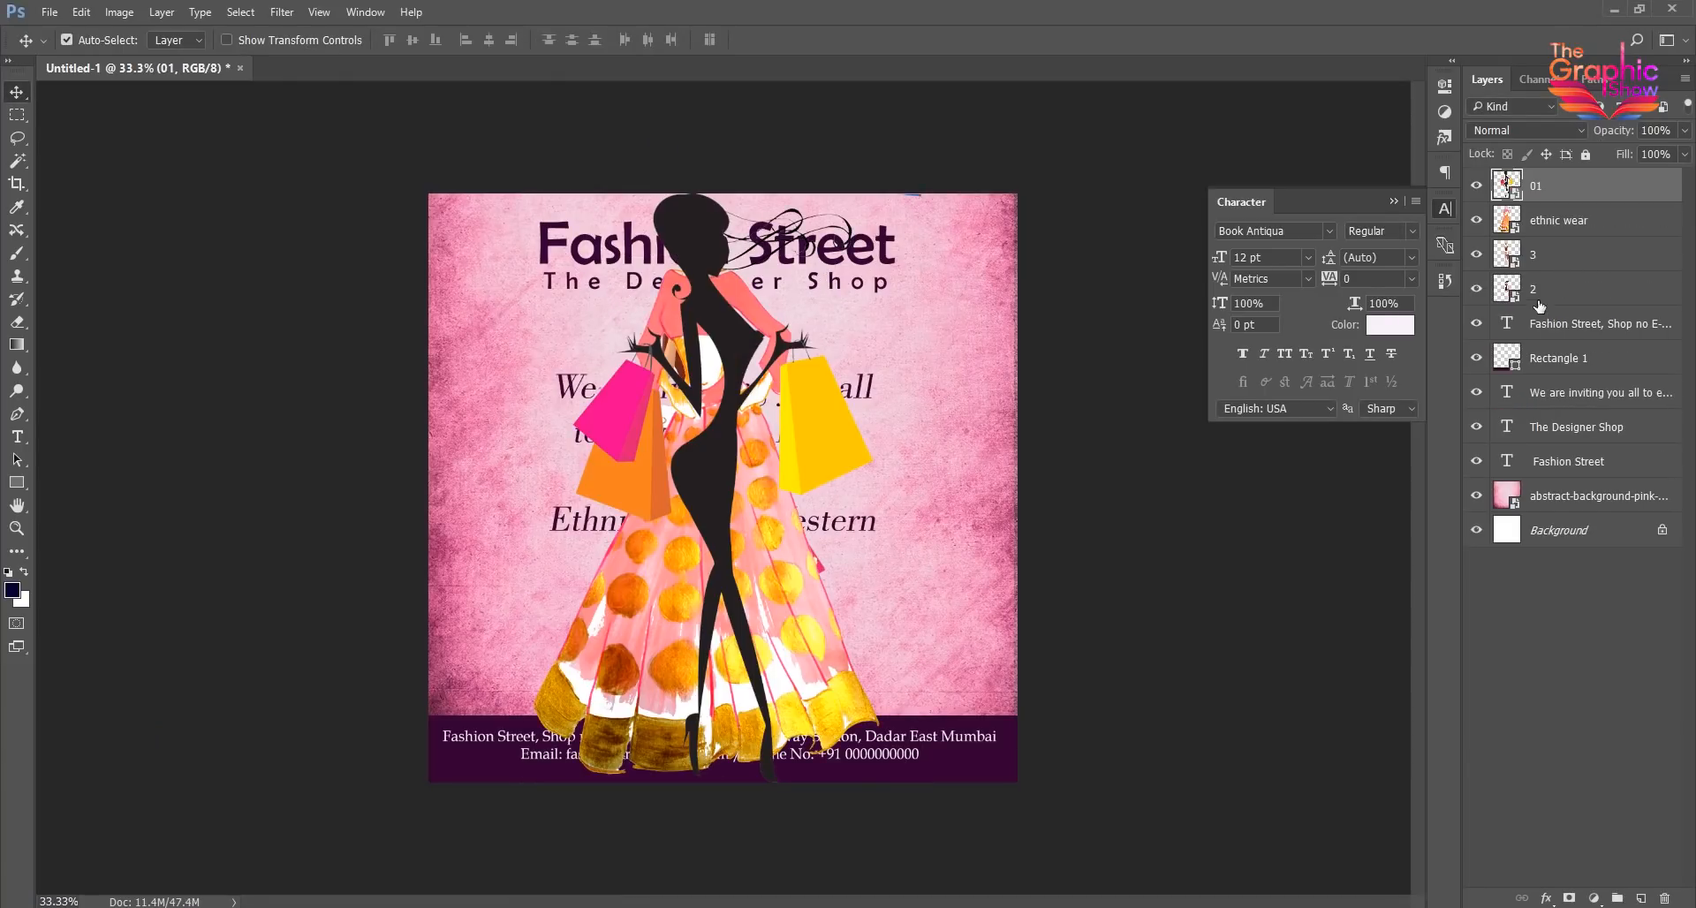
- Scale down the four placed illustrations together
left_click(1551, 288)
left_click(1551, 188, "shift")
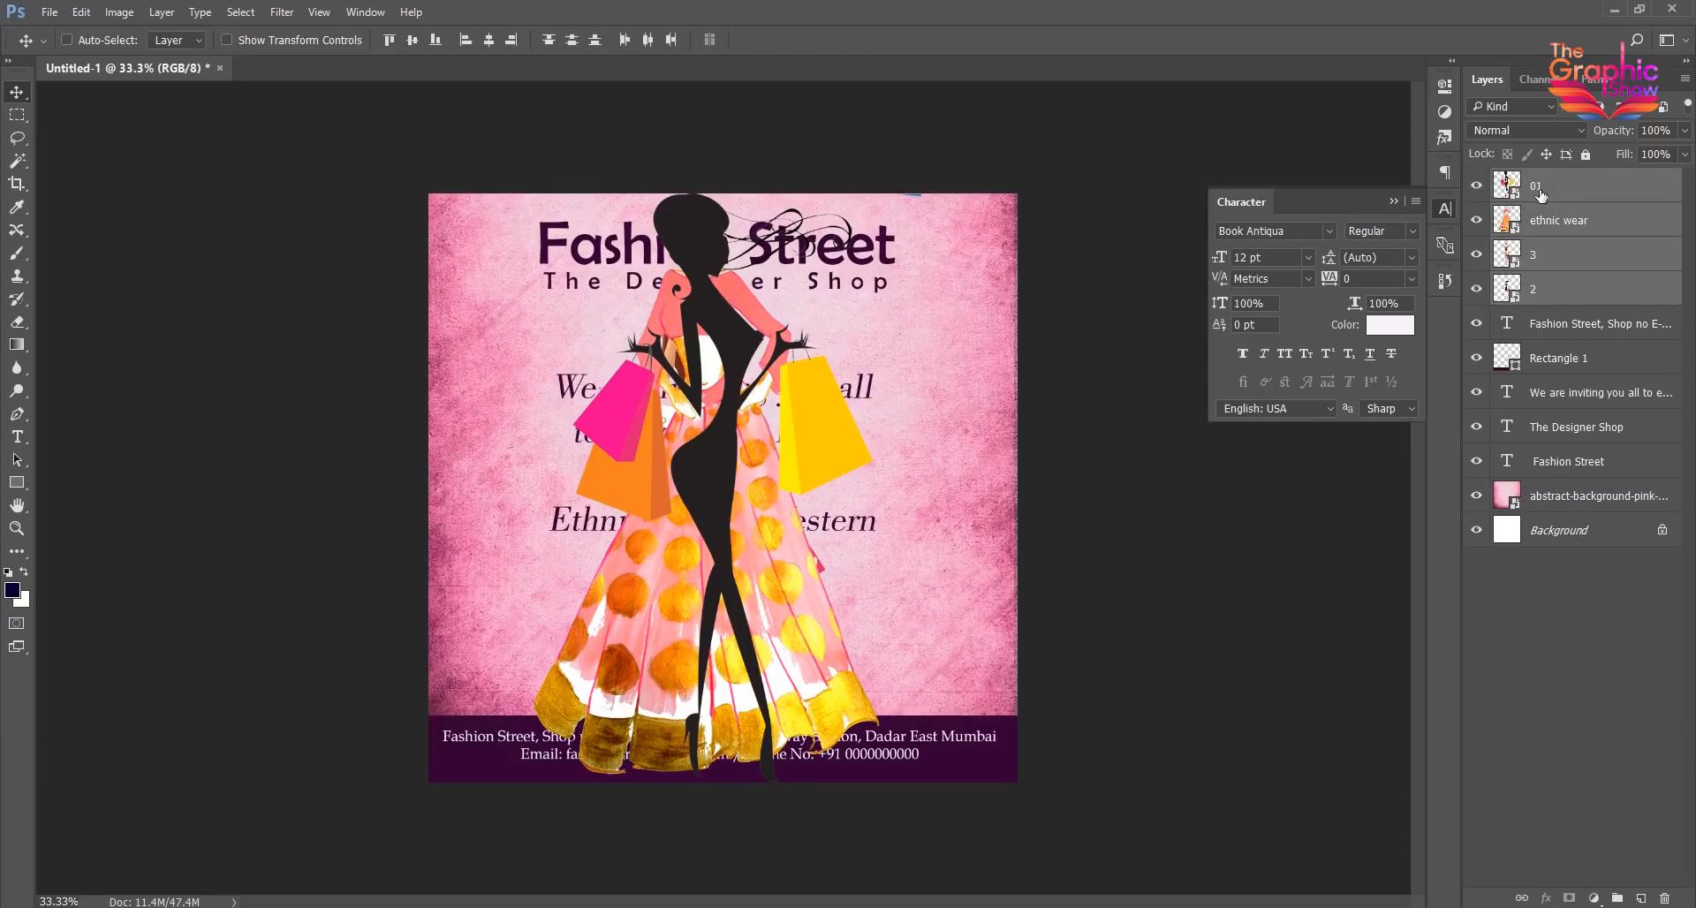
key("ctrl+t")
left_click_drag(925, 189, 499, 505)
key("Return")
- Distribute the four illustrations around the canvas corners, with the dress figure and black silhouette standing on the purple strip
left_click(890, 516)
left_click_drag(780, 468, 937, 476)
left_click_drag(767, 491, 870, 490)
left_click_drag(775, 548, 481, 275)
left_click_drag(870, 477, 940, 161)
- Shrink the black shopper silhouette so it fits beside the invitation text, just above the purple strip
left_click(500, 486)
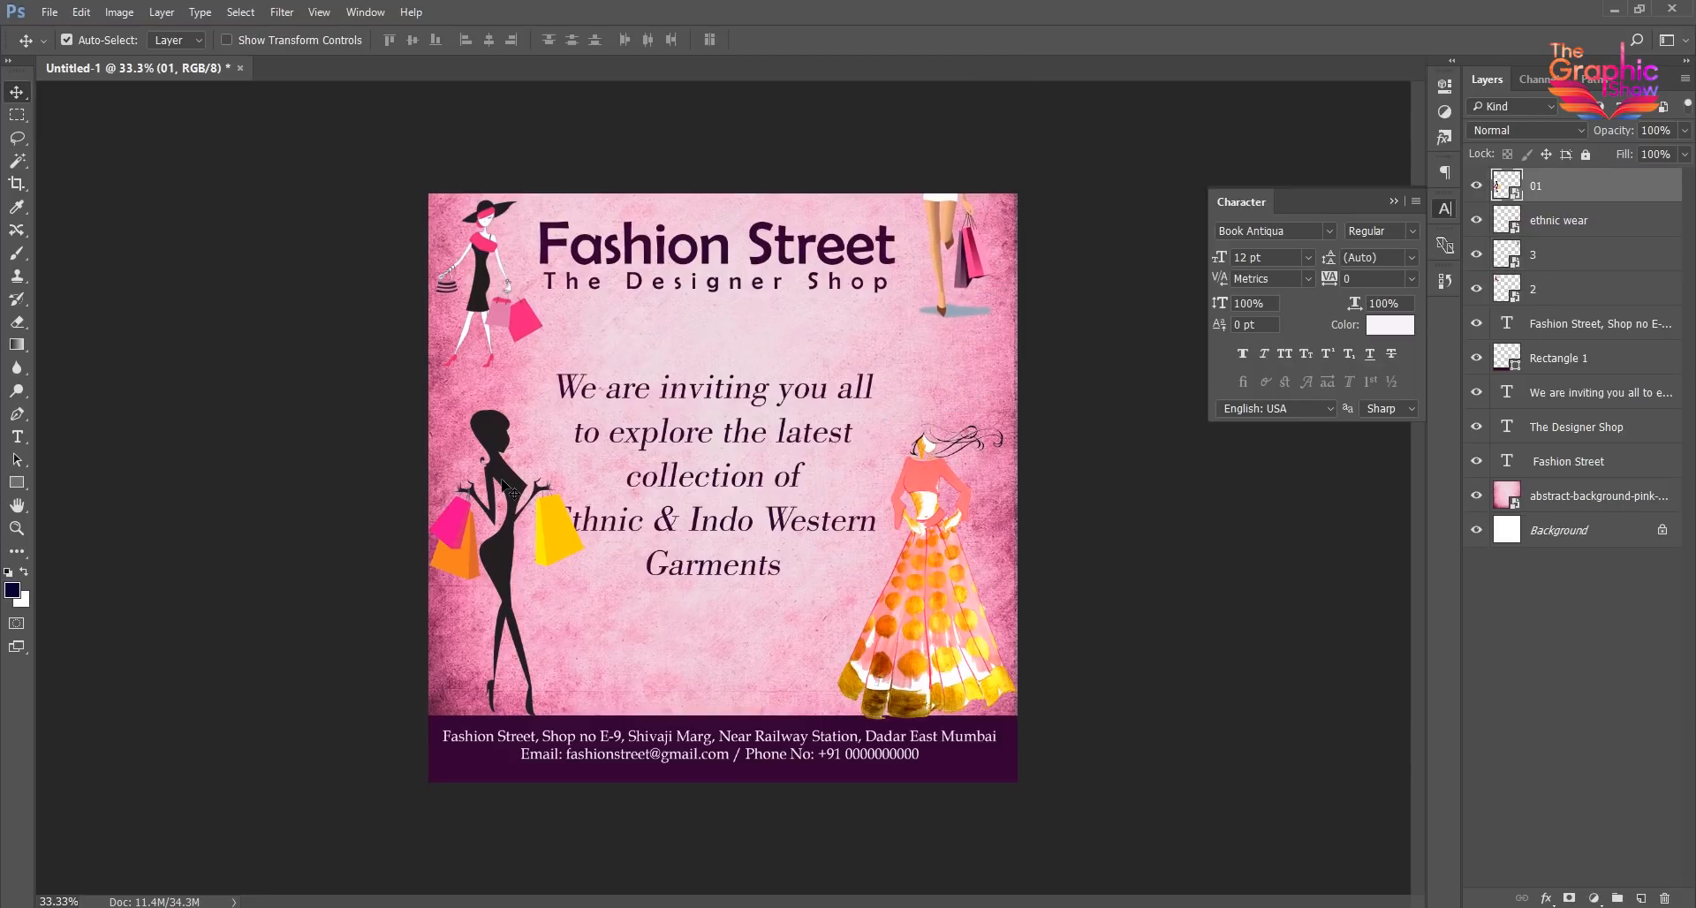
key("ctrl+t")
left_click_drag(584, 410, 523, 531)
key("Return")
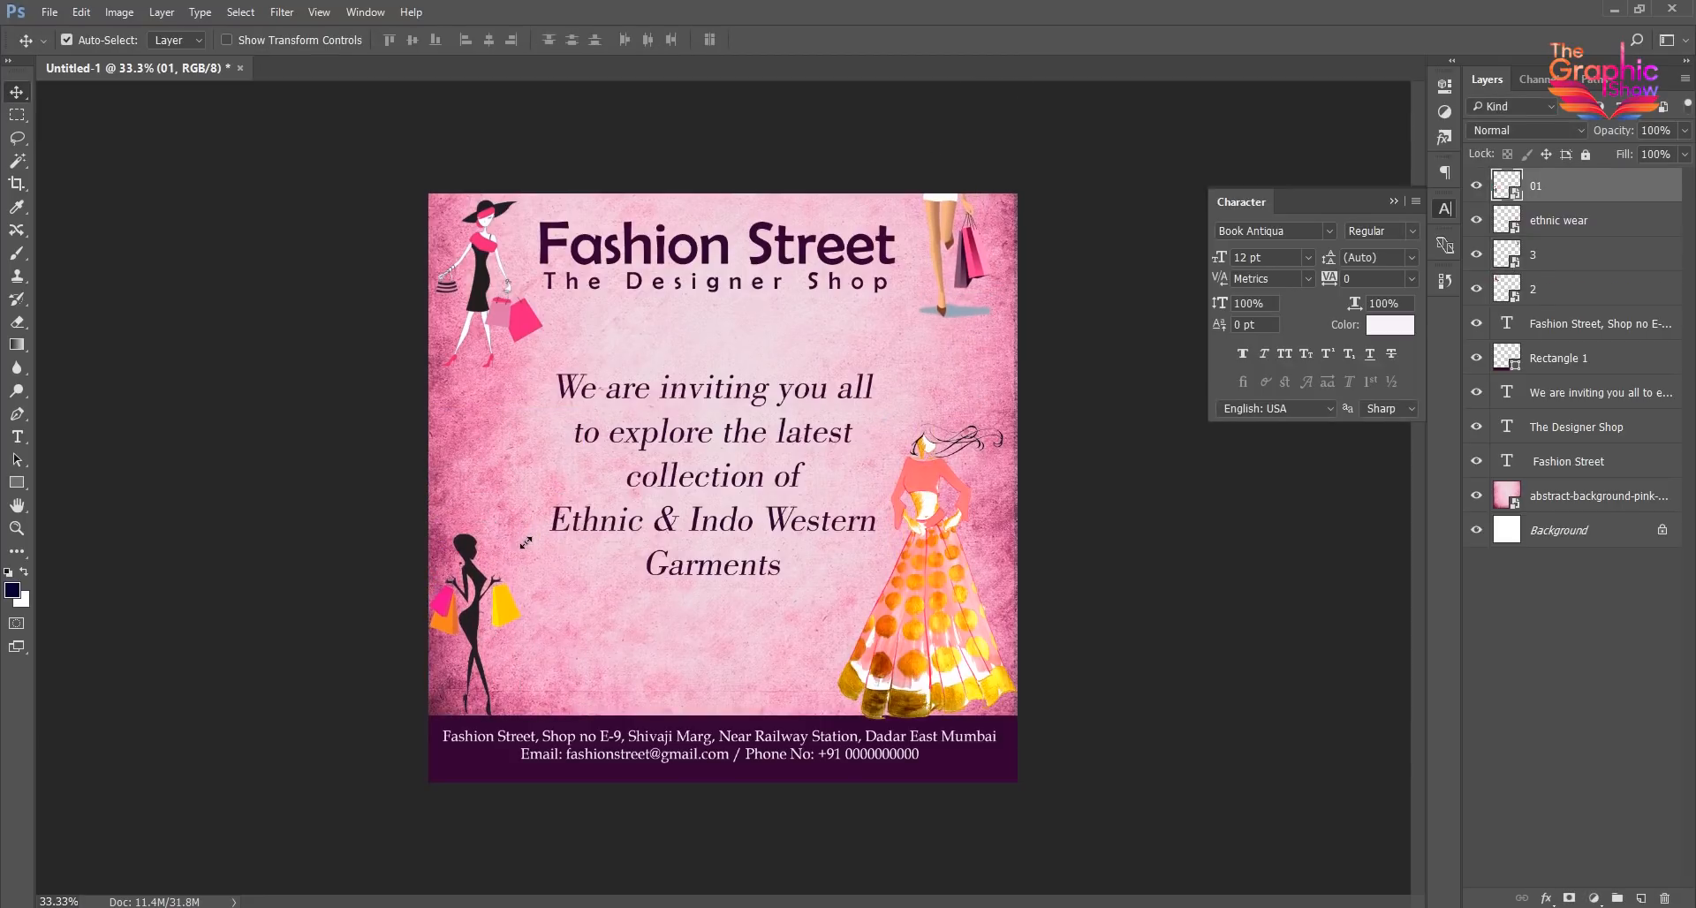
- Enlarge the ethnic wear dress figure to about 6.87% scale and shift it slightly toward the canvas's right edge
left_click(926, 480)
key("ctrl+t")
left_click_drag(835, 416, 813, 390)
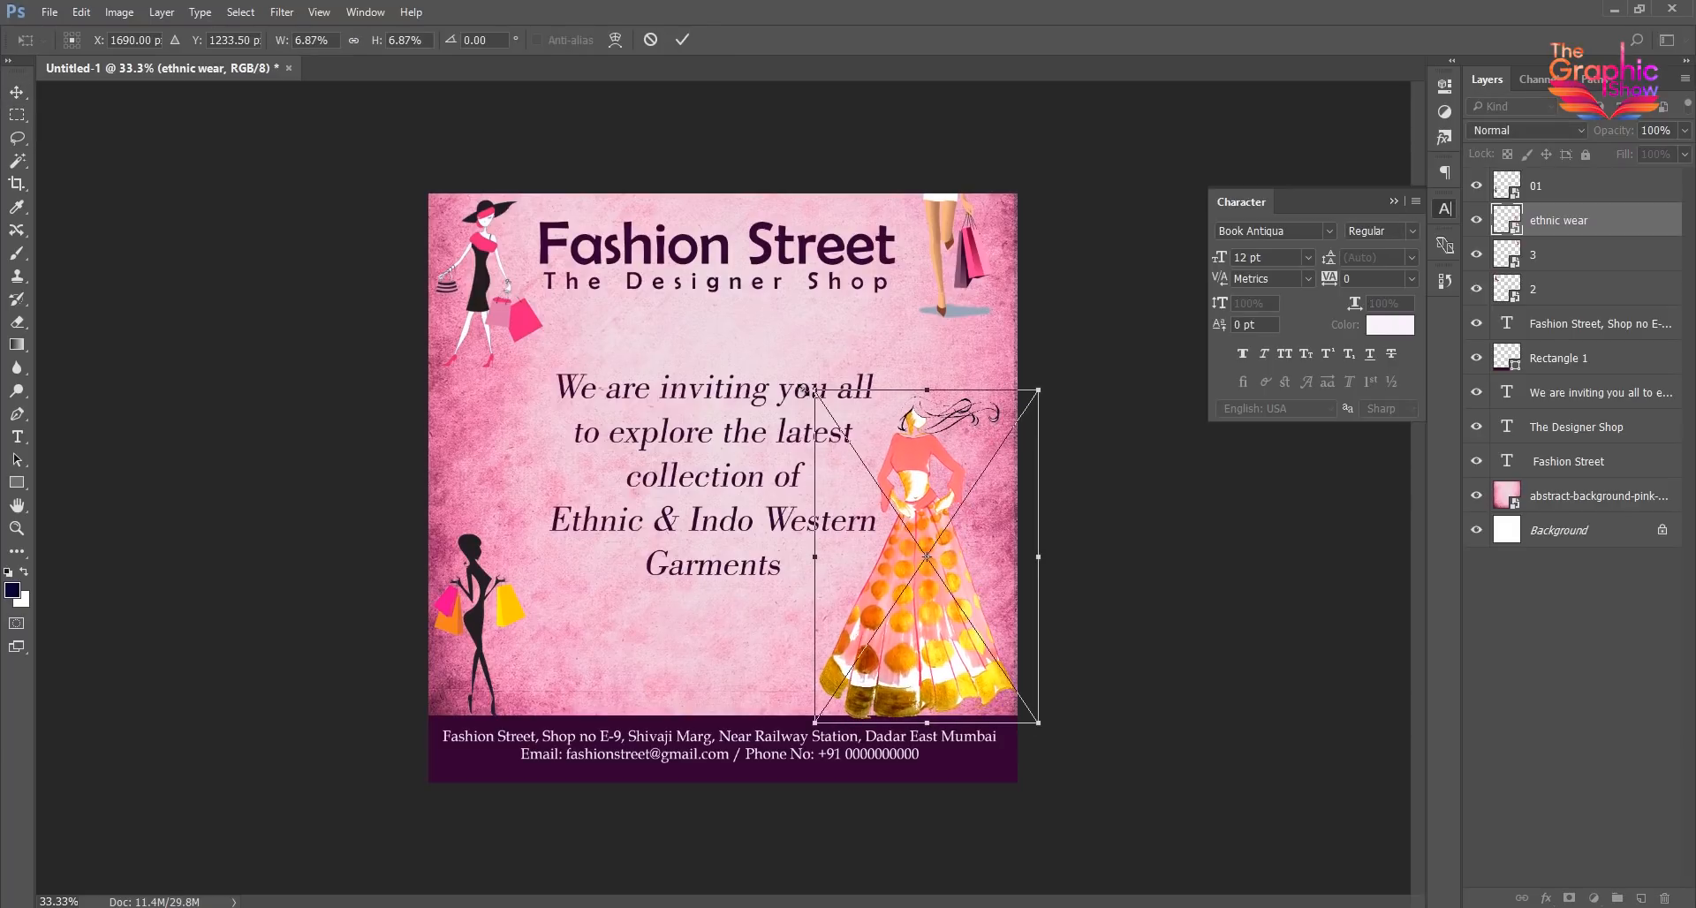
key("Return")
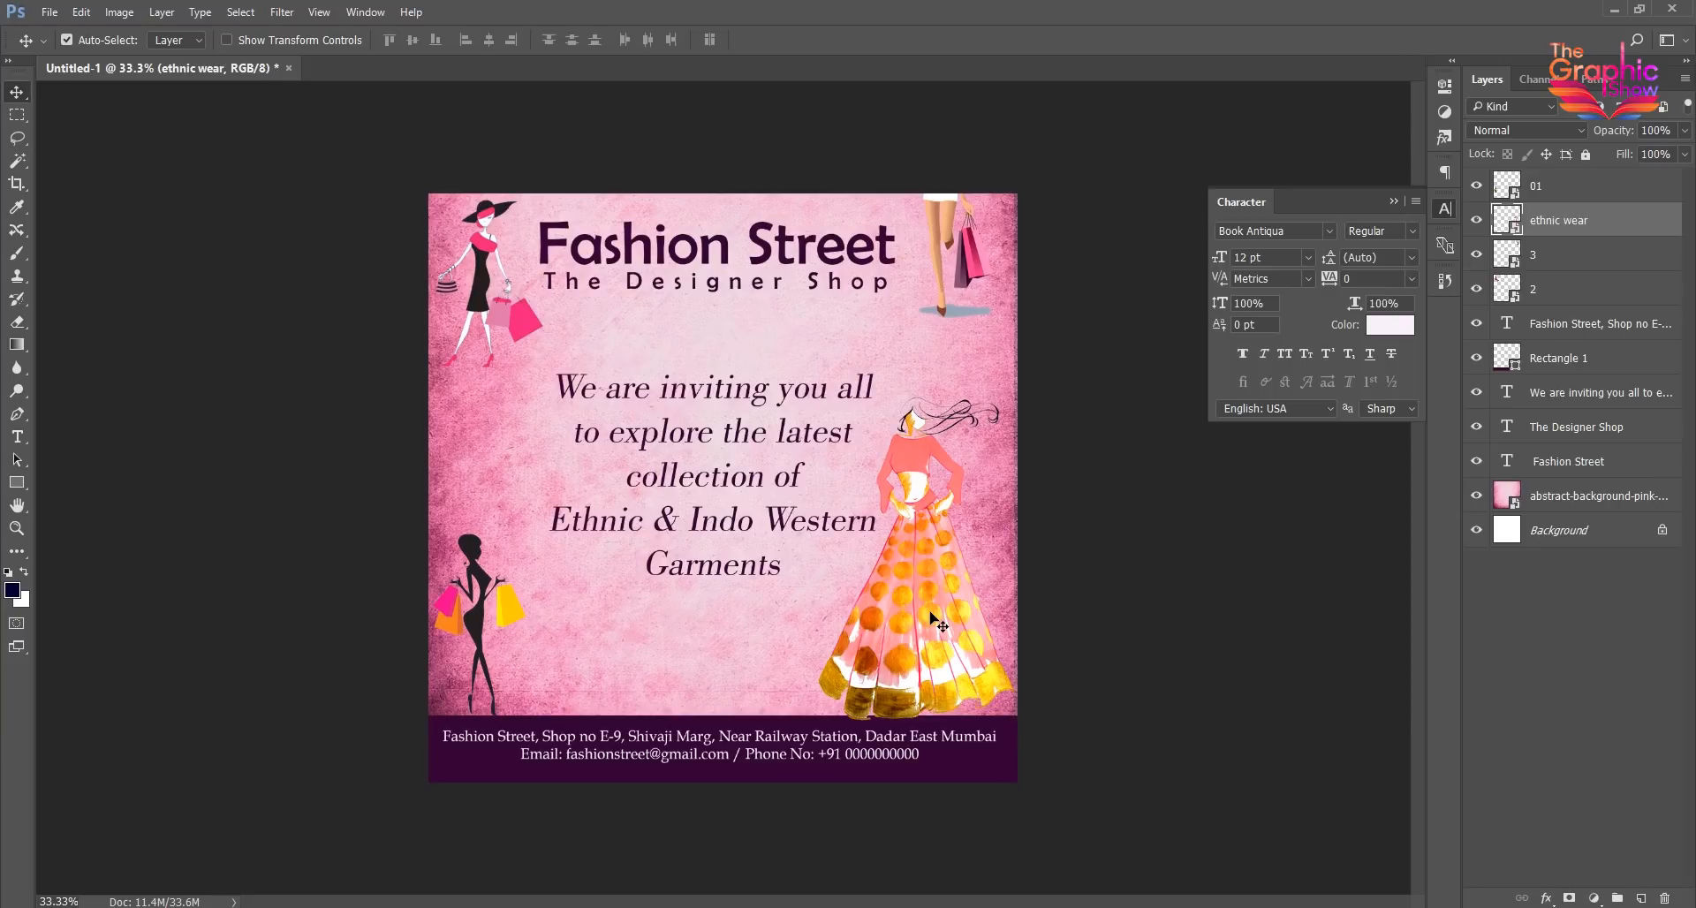
left_click_drag(924, 559, 931, 559)
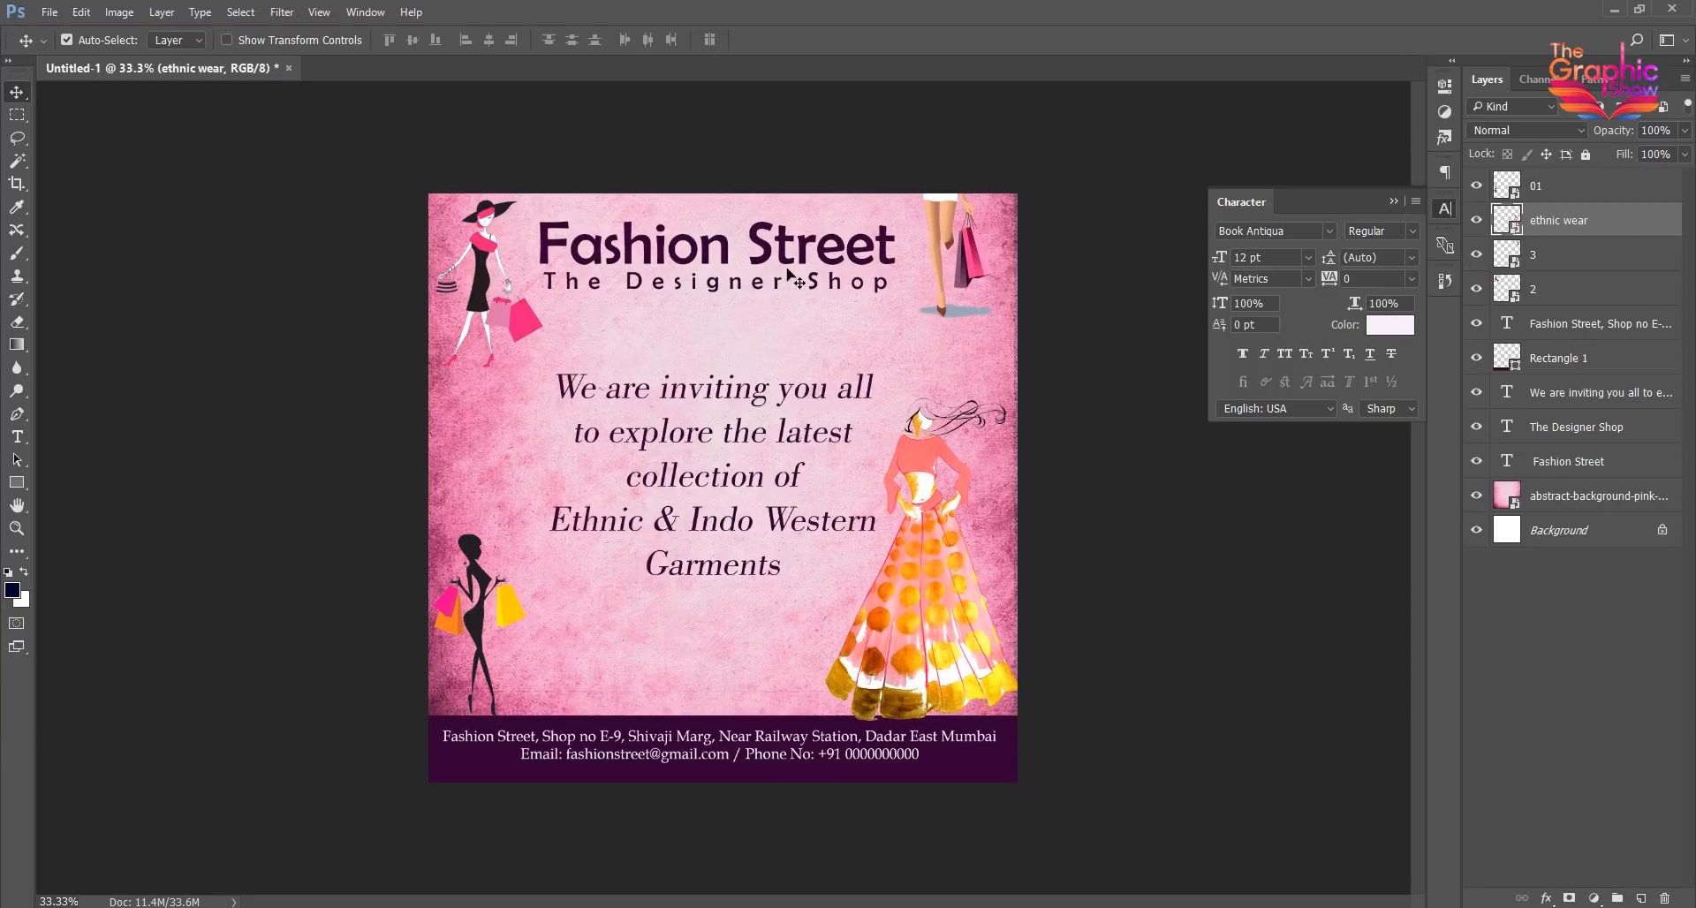
- Move the "Fashion Street" title and "The Designer Shop" subtitle together slightly to the right
left_click(760, 260)
left_click(762, 284, "shift")
left_click_drag(762, 284, 764, 287)
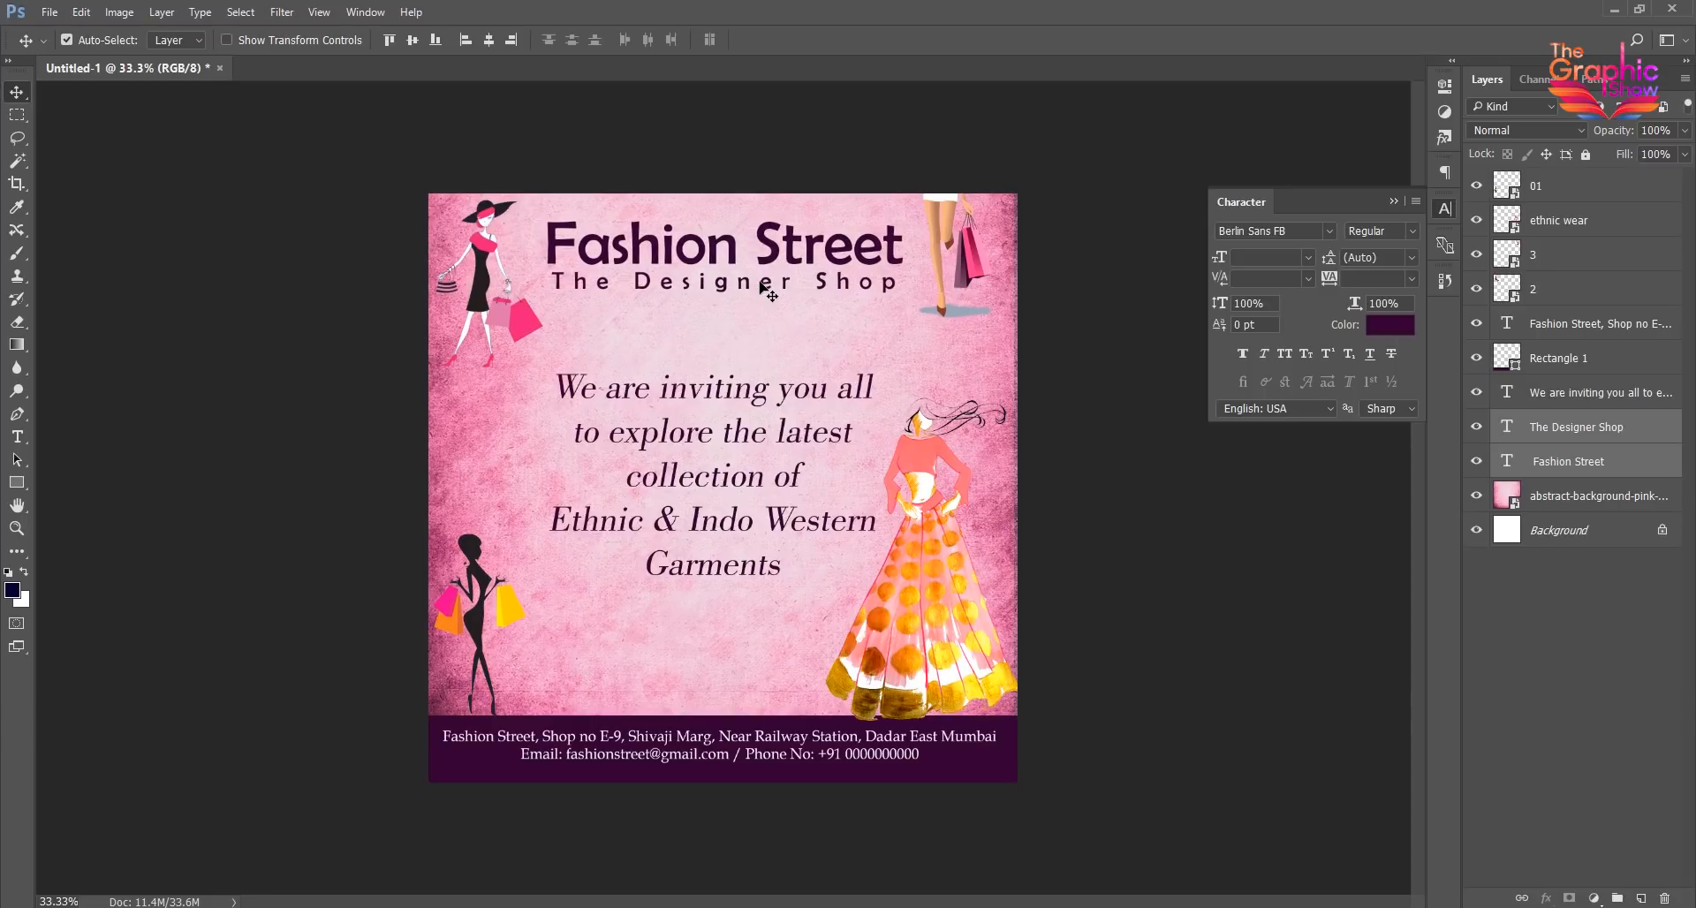
- Draw a white rounded rectangle about 958 × 232 px with 100 px corners below the invitation paragraph
left_click_drag(17, 482, 79, 500)
left_click_drag(543, 601, 826, 669)
left_click(17, 92)
left_click_drag(731, 647, 729, 644)
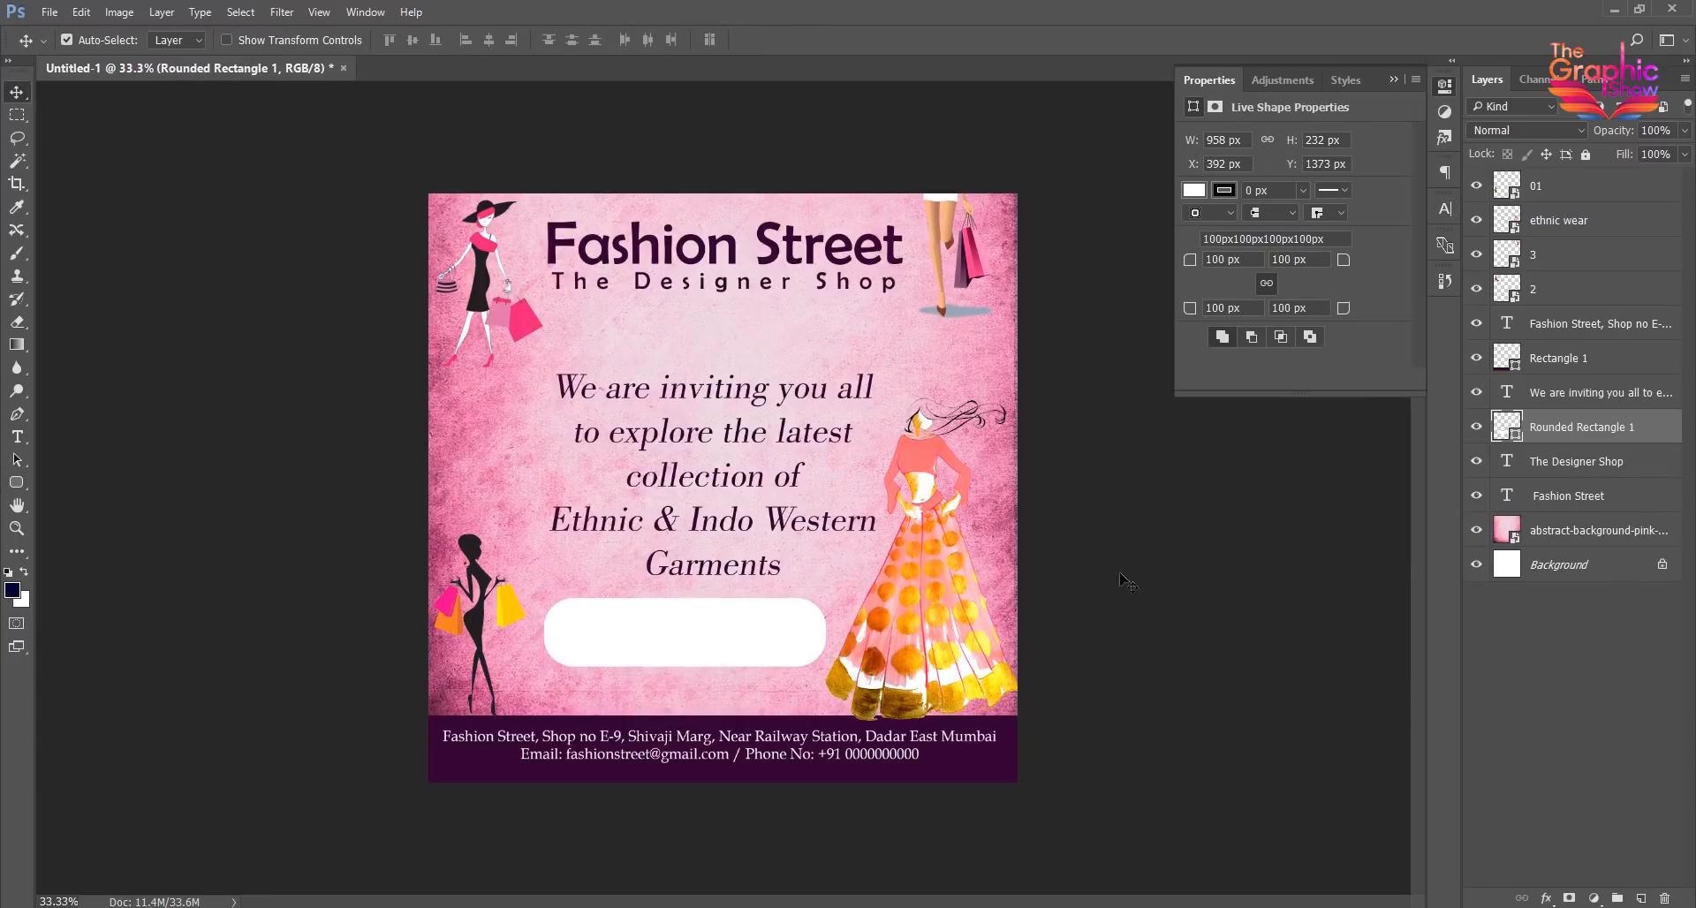
- Recolor the rounded rectangle with the title's dark purple, 330033
double_click(1516, 433)
left_click(777, 240)
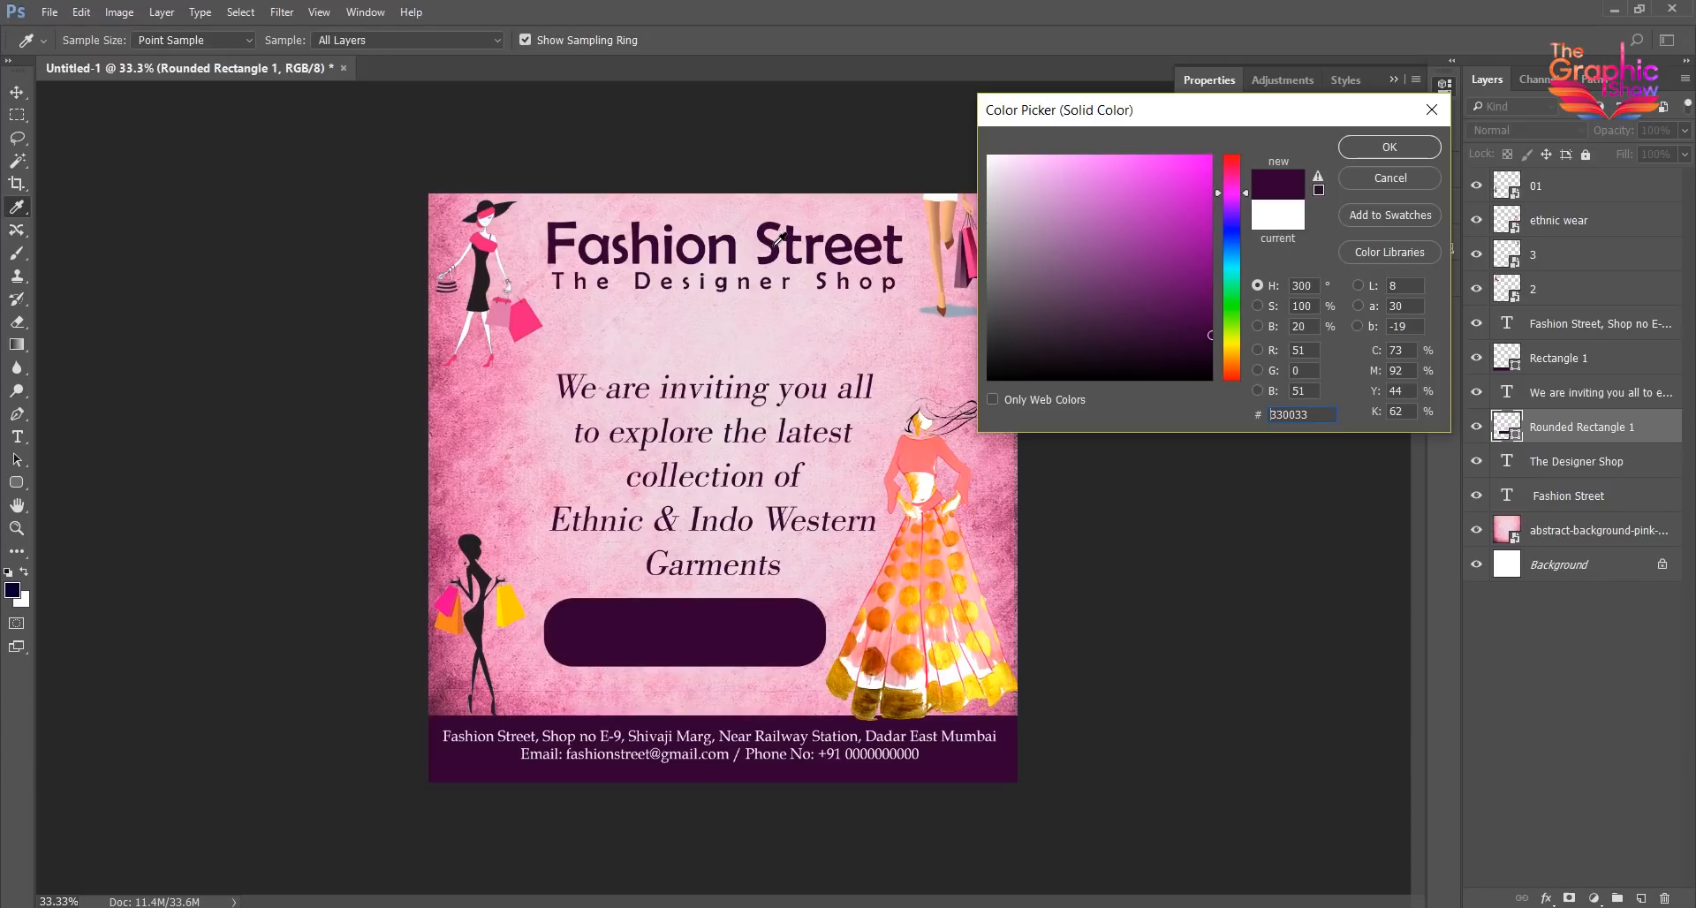
left_click(1384, 158)
- Add the text "Flat 50% off" and move it down to the rounded rectangle
left_click(17, 436)
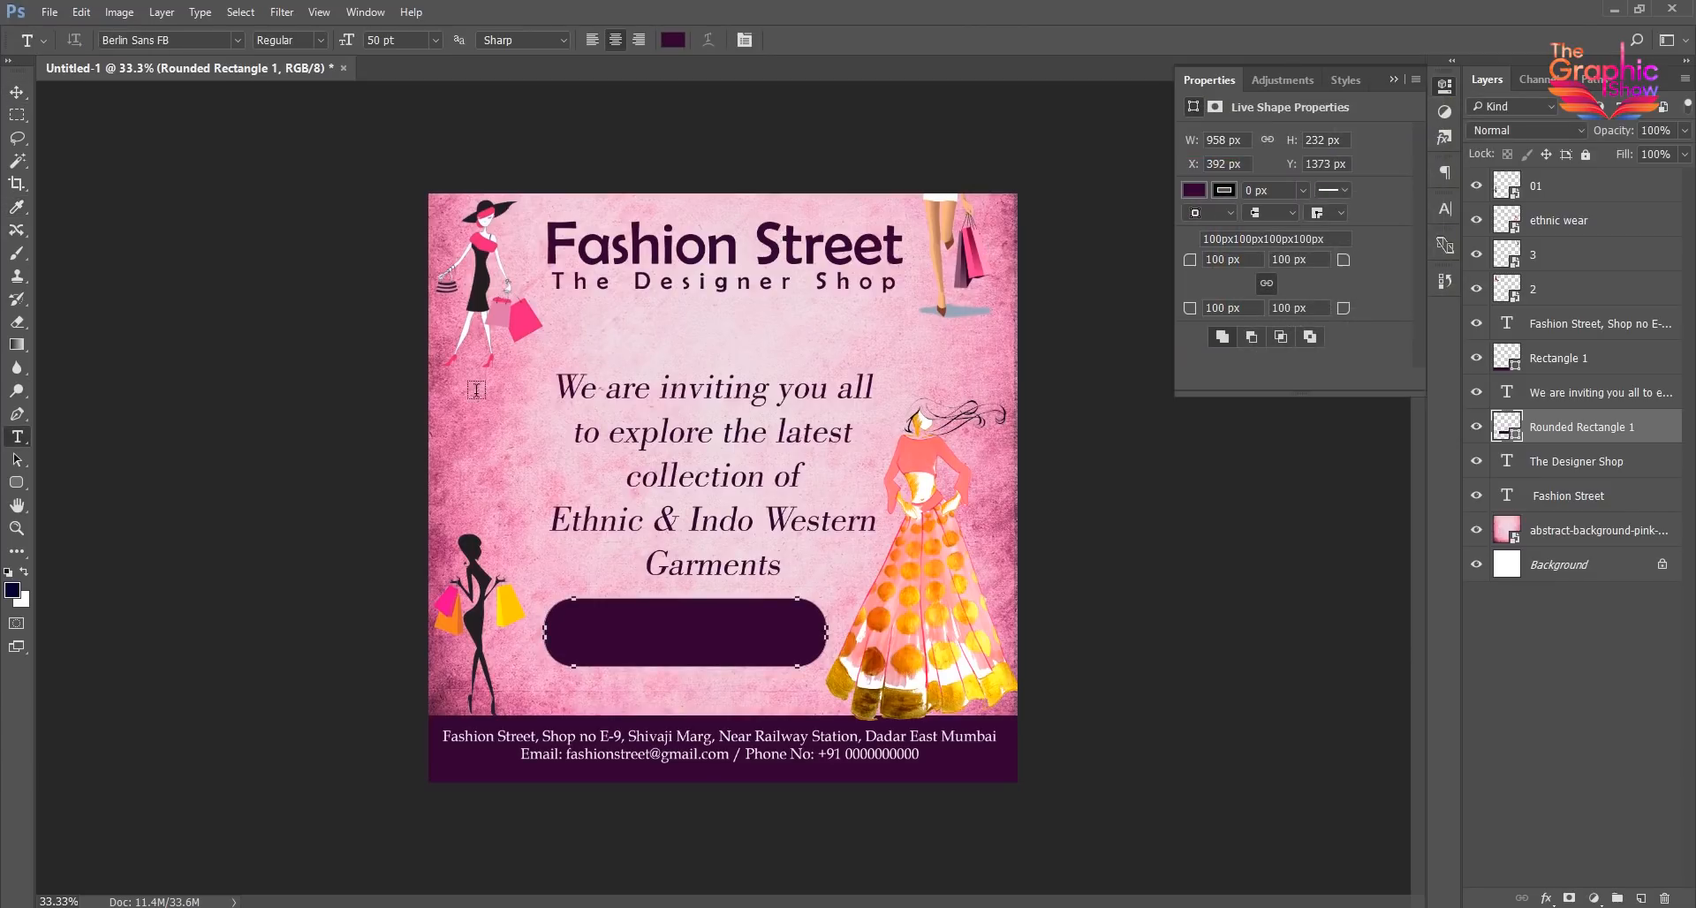
left_click(648, 338)
type("Flat 50% off")
left_click(17, 91)
left_click_drag(800, 407, 818, 590)
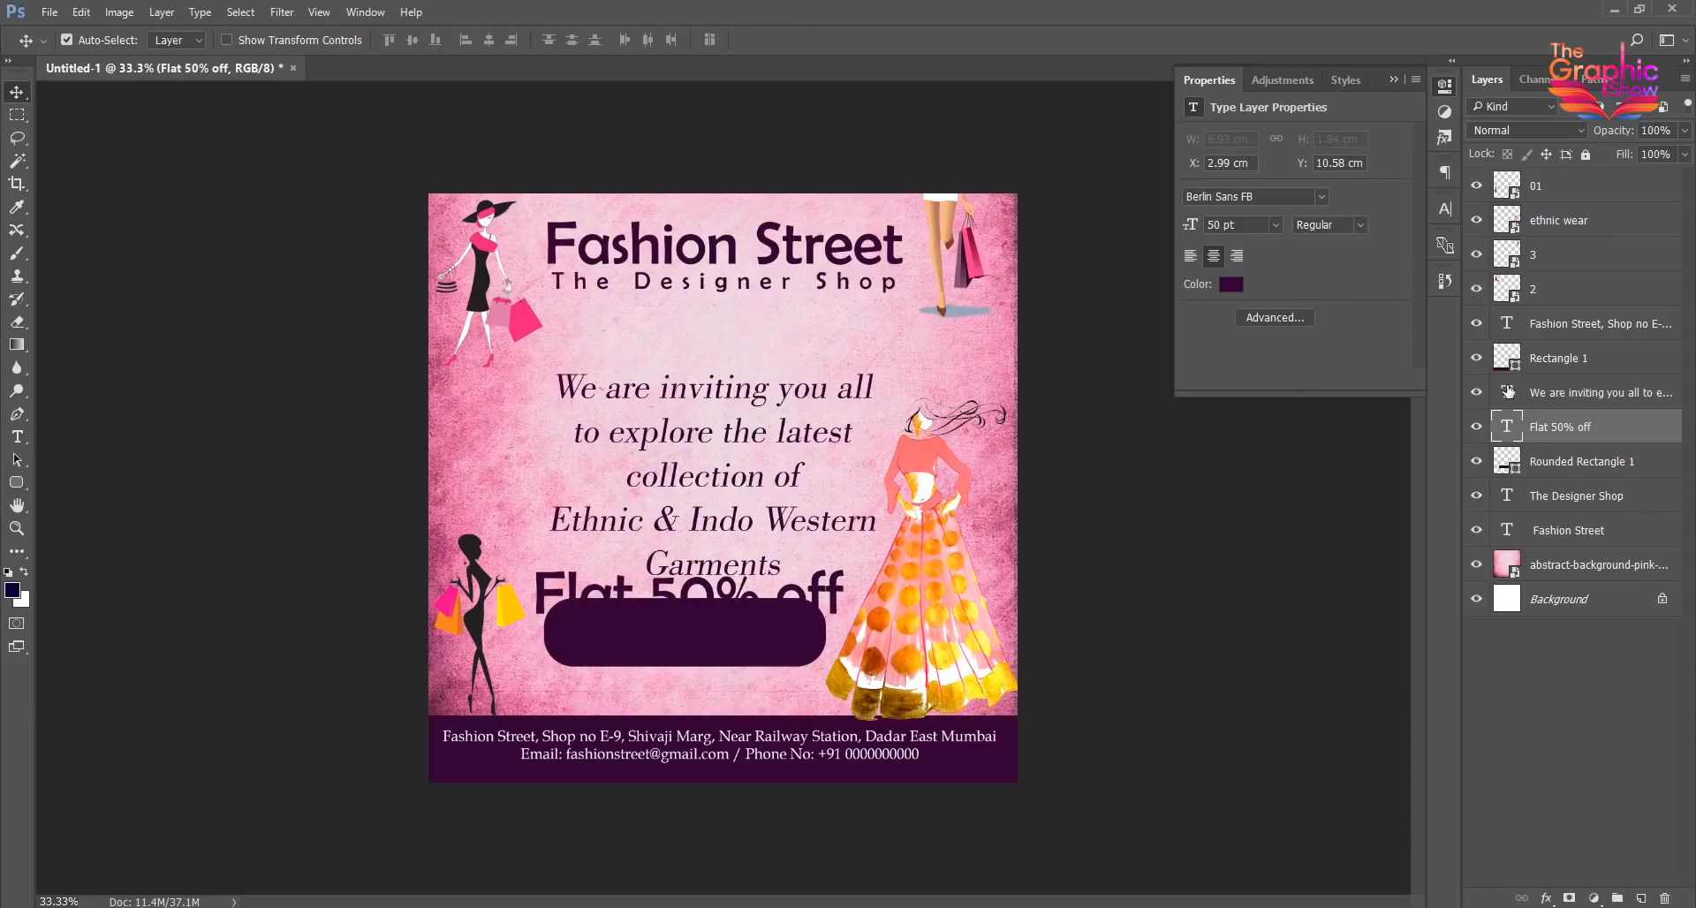
- Change the "Flat 50% off" text to white and position it over the rounded rectangle
left_click(1445, 208)
left_click(1393, 325)
left_click(994, 155)
left_click(1392, 149)
left_click_drag(744, 599, 704, 619)
- Set the "Flat 50% off" text to 40 pt and center it in the rounded rectangle
left_click(1207, 257)
key("Return")
left_click_drag(1263, 257, 1088, 247)
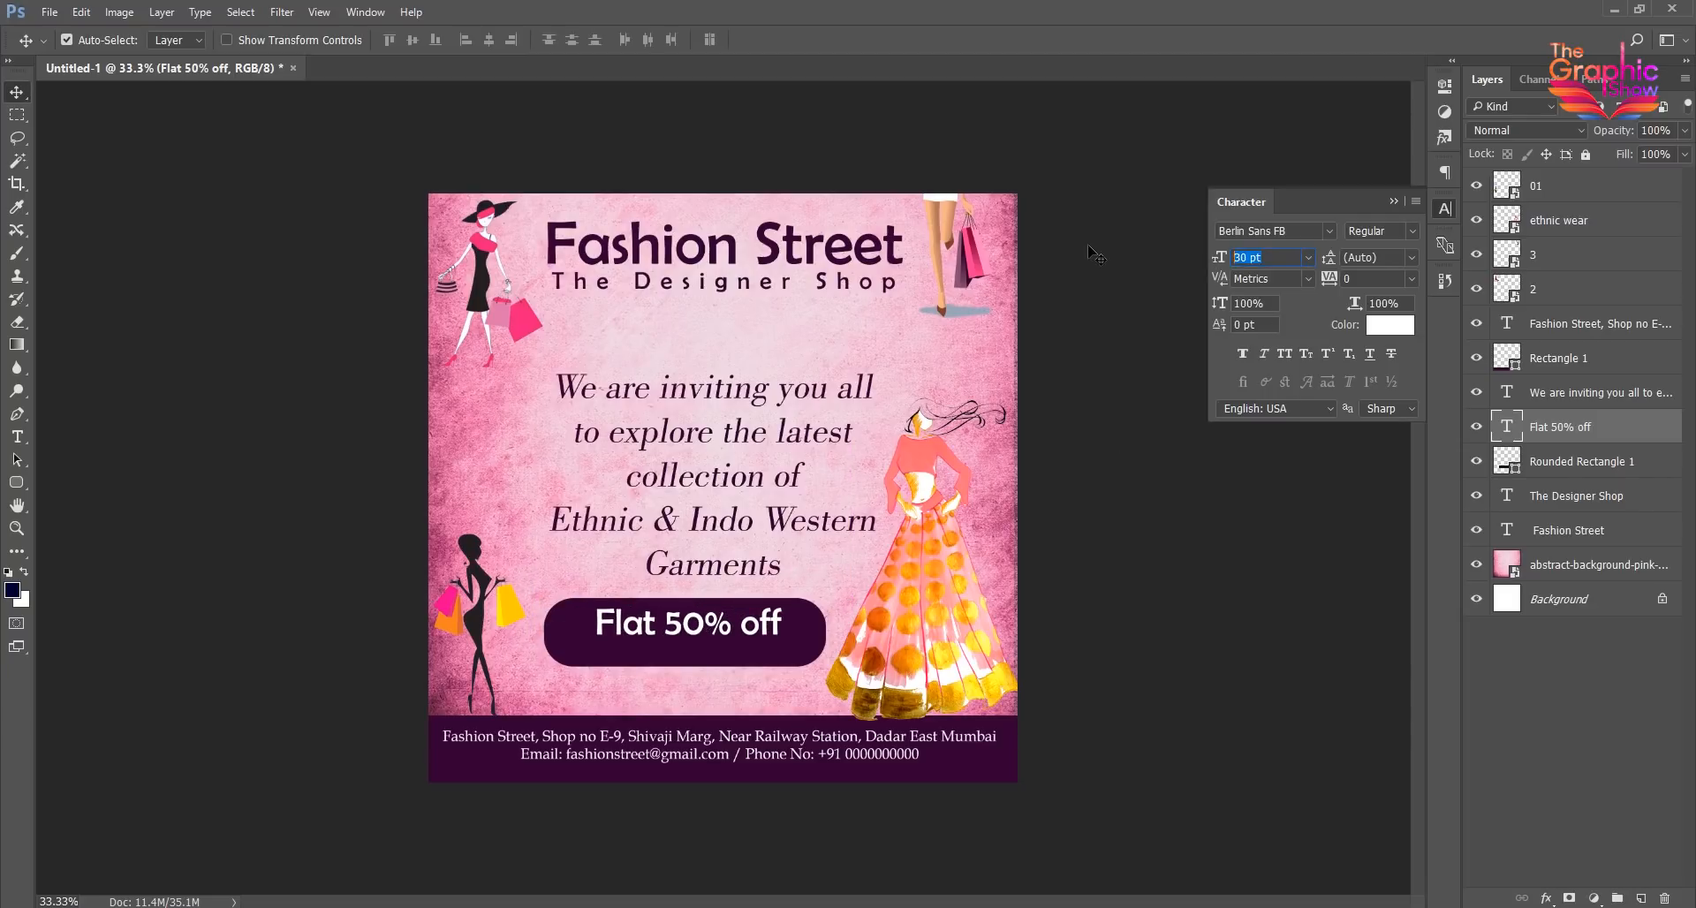
type("35")
key("Return")
left_click_drag(1258, 257, 1164, 256)
type("40")
key("Return")
left_click_drag(705, 625, 710, 631)
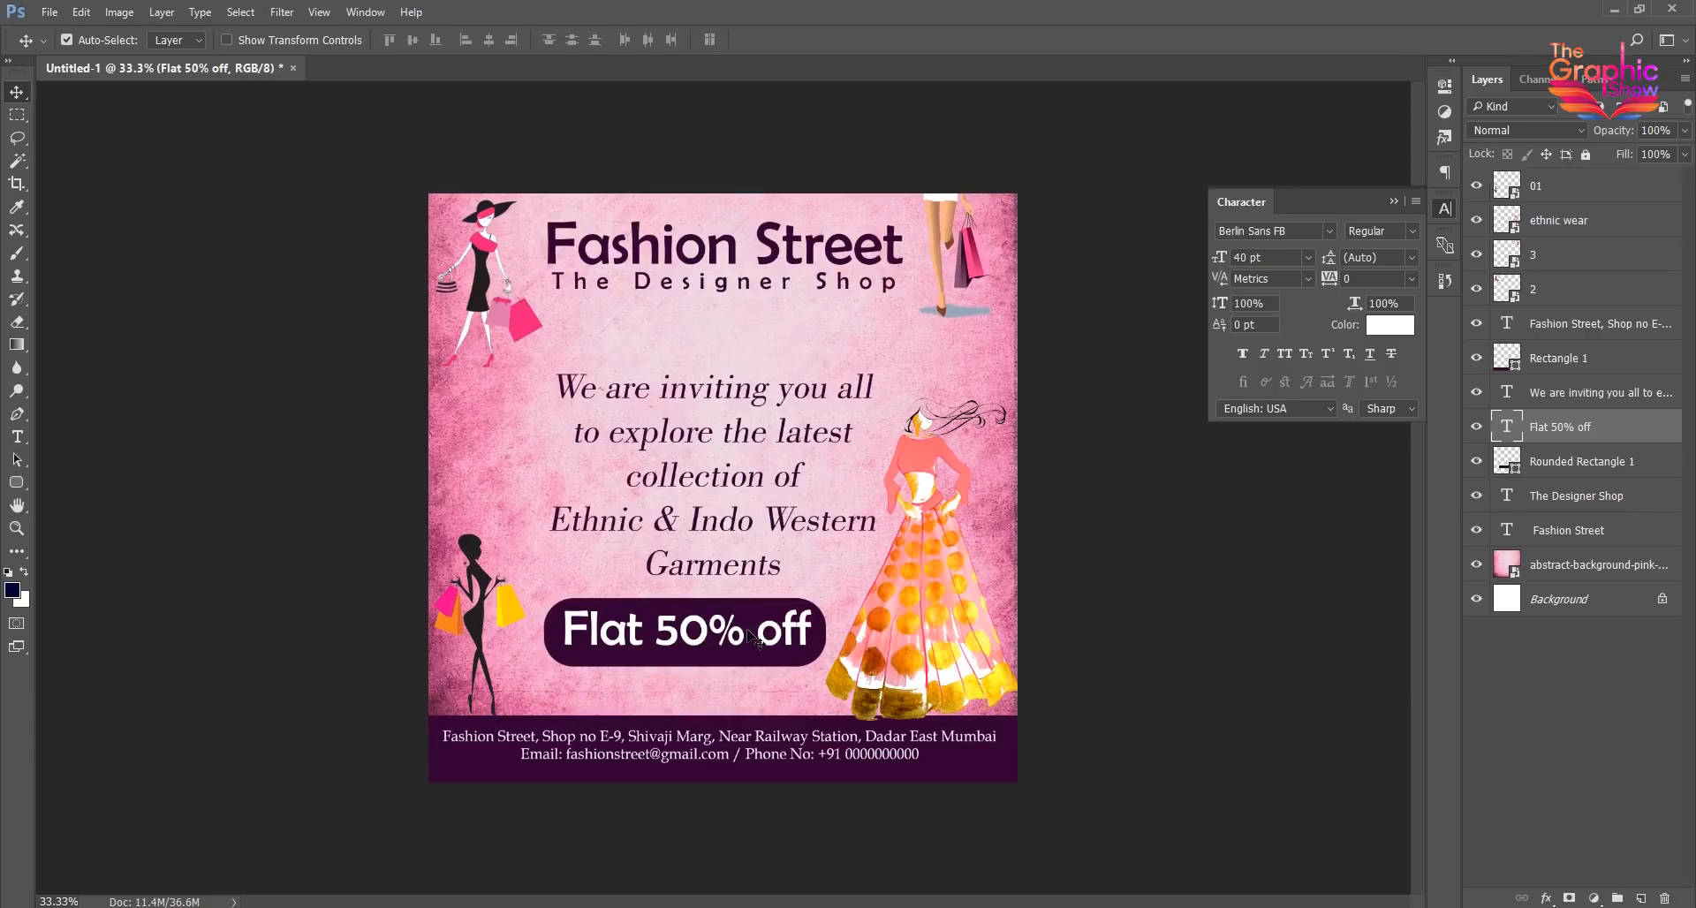
- Add the text "1st Dec to 10th Dec 2018" at 20 pt and place it under "Flat 50% off" in the rounded rectangle
left_click(17, 436)
left_click(580, 696)
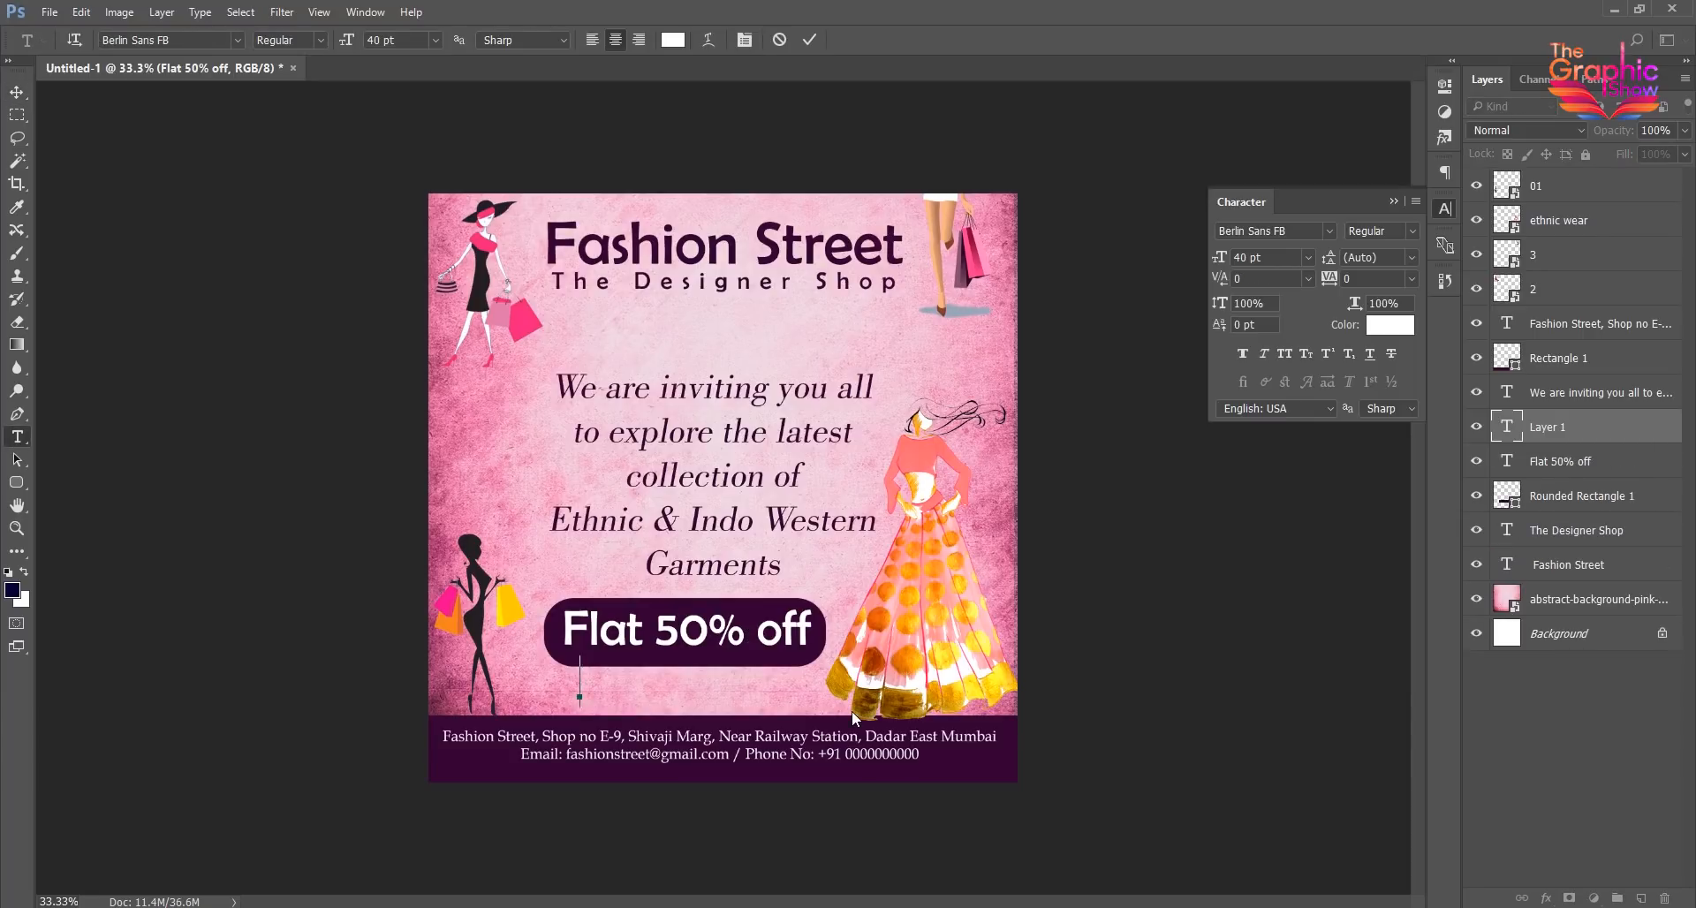
type("1st Dec to 10")
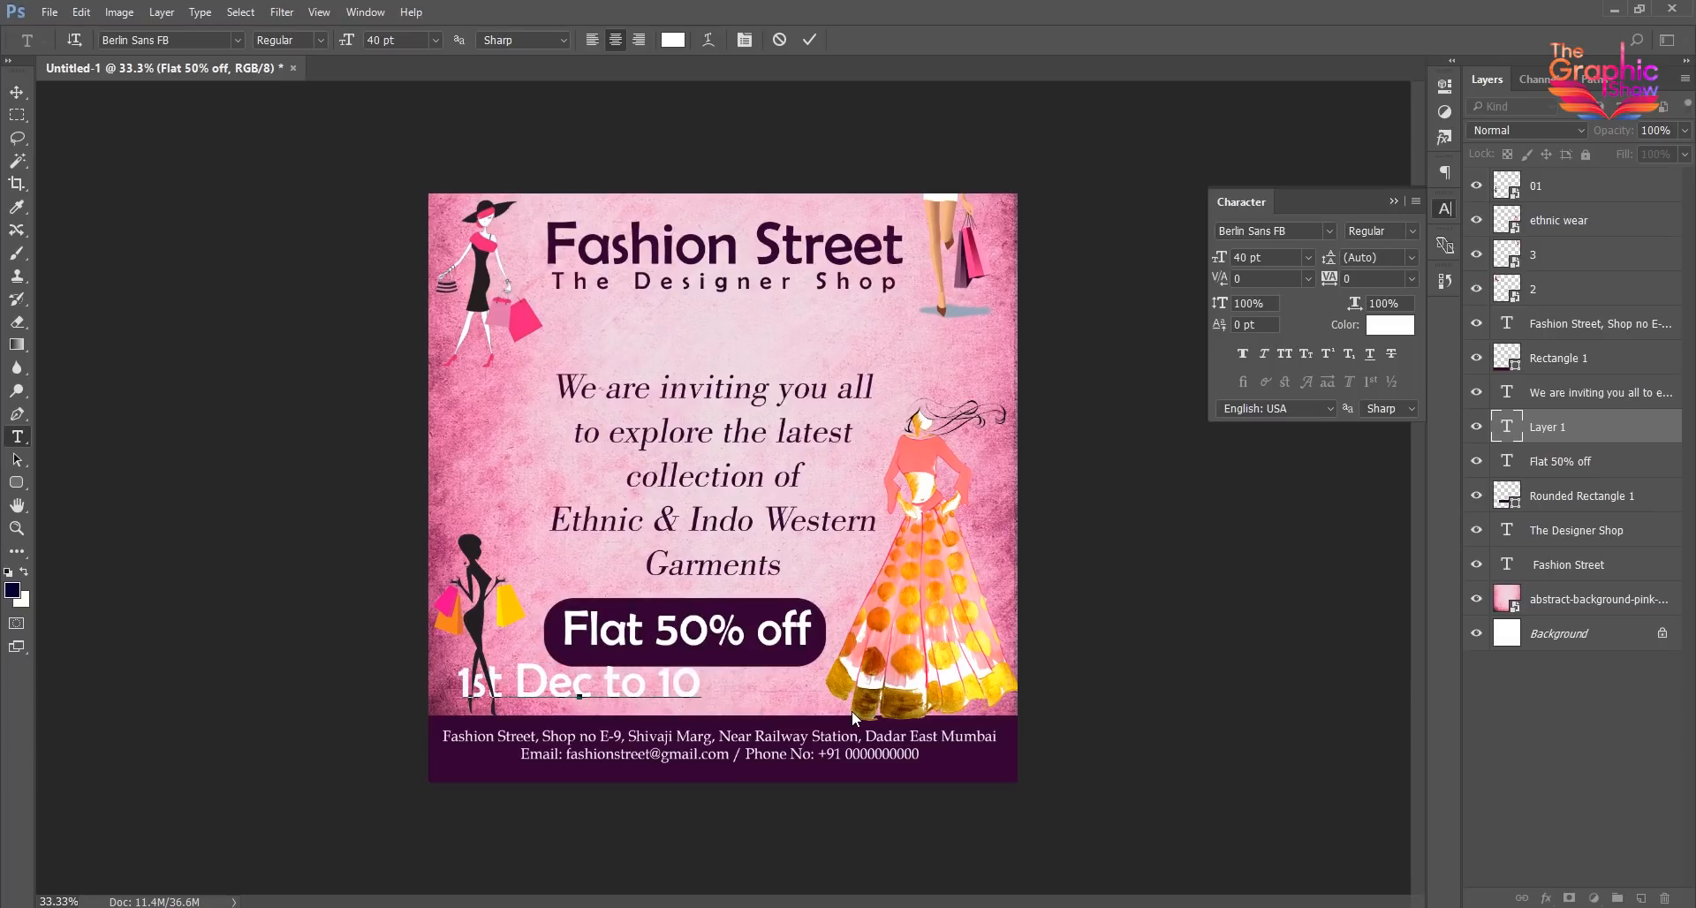
type("th Dec 2018")
left_click(17, 92)
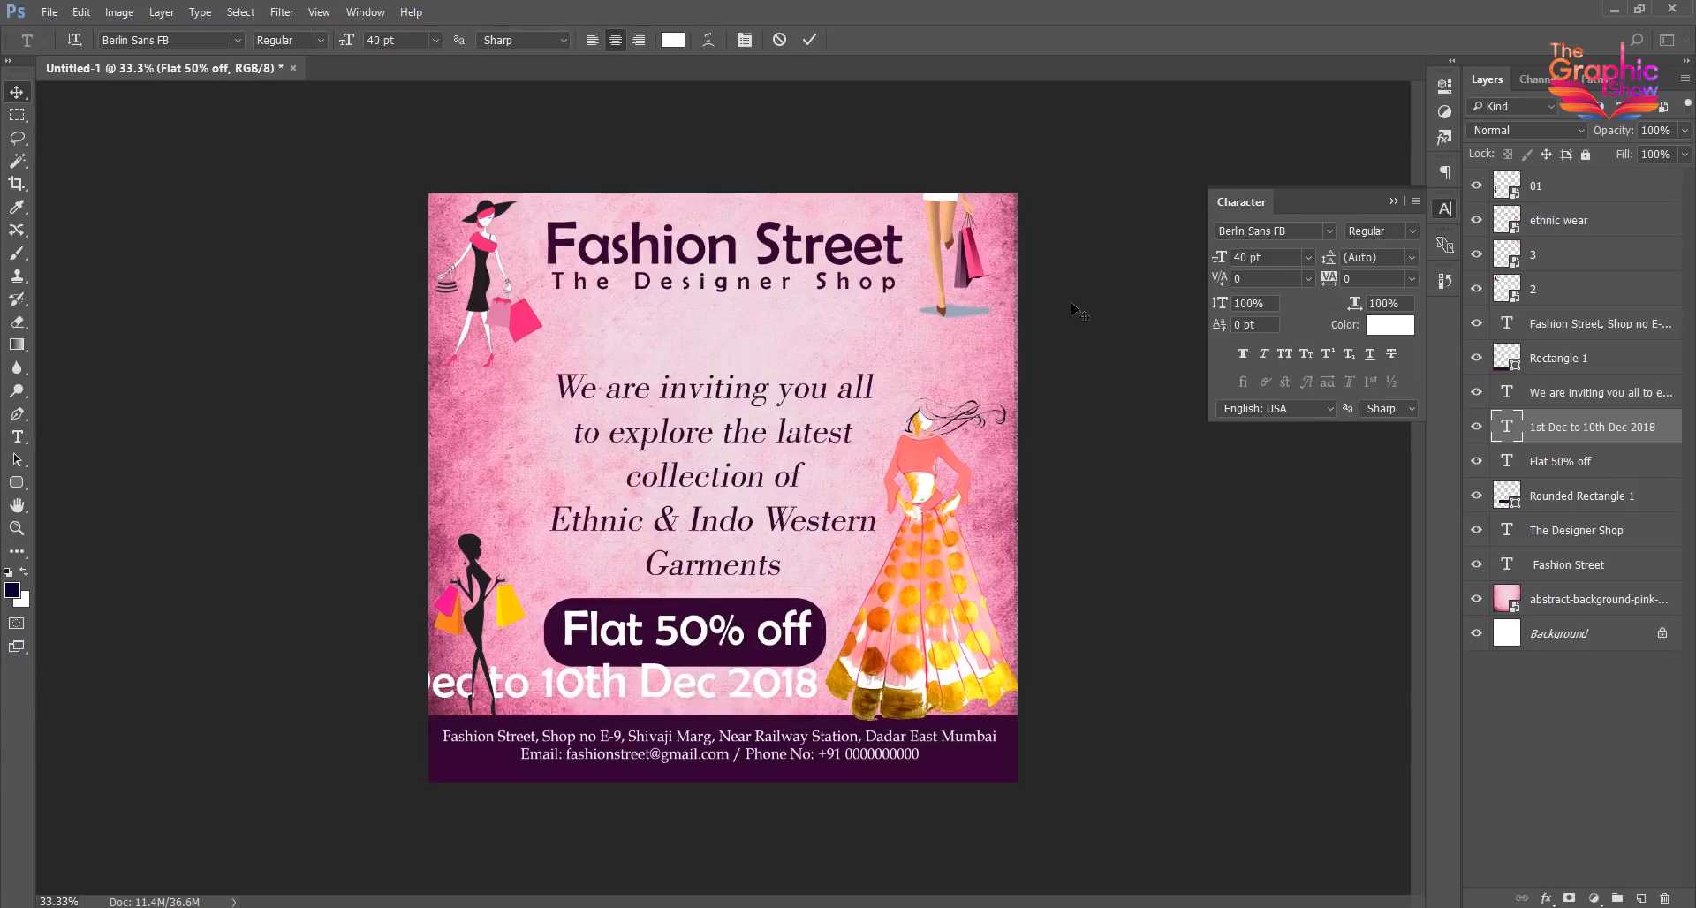
left_click_drag(636, 686, 737, 653)
- Nudge the "Flat 50% off" text up slightly to make room for the date line
left_click(721, 627)
key("shift+Up")
key("shift+Up")
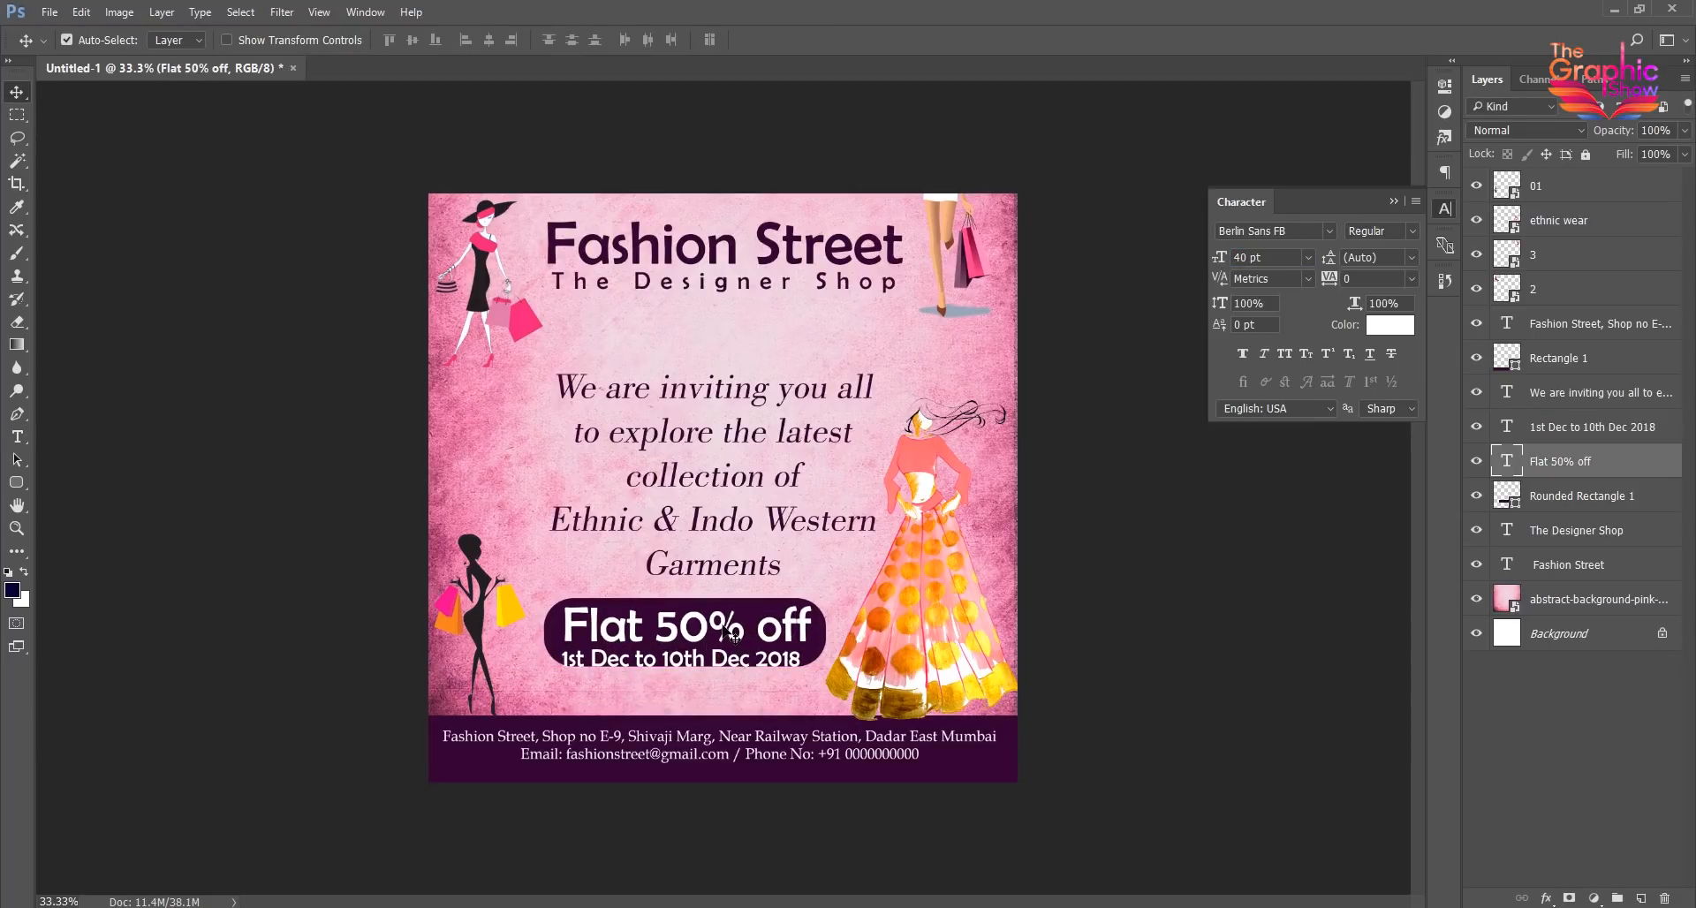
- Nudge the date line up and slightly right so it sits centered beneath "Flat 50% off" inside the rounded rectangle
left_click(716, 652)
left_click(714, 654)
key("shift+Up")
key("Up")
key("Up")
key("Up")
key("Right")
key("Right")
key("Right")
key("Right")
key("Right")
key("Right")
key("Right")
key("Right")
key("Right")
key("Right")
key("Right")
key("Right")
key("Right")
key("Right")
key("Right")
key("Up")
key("Up")
key("Up")
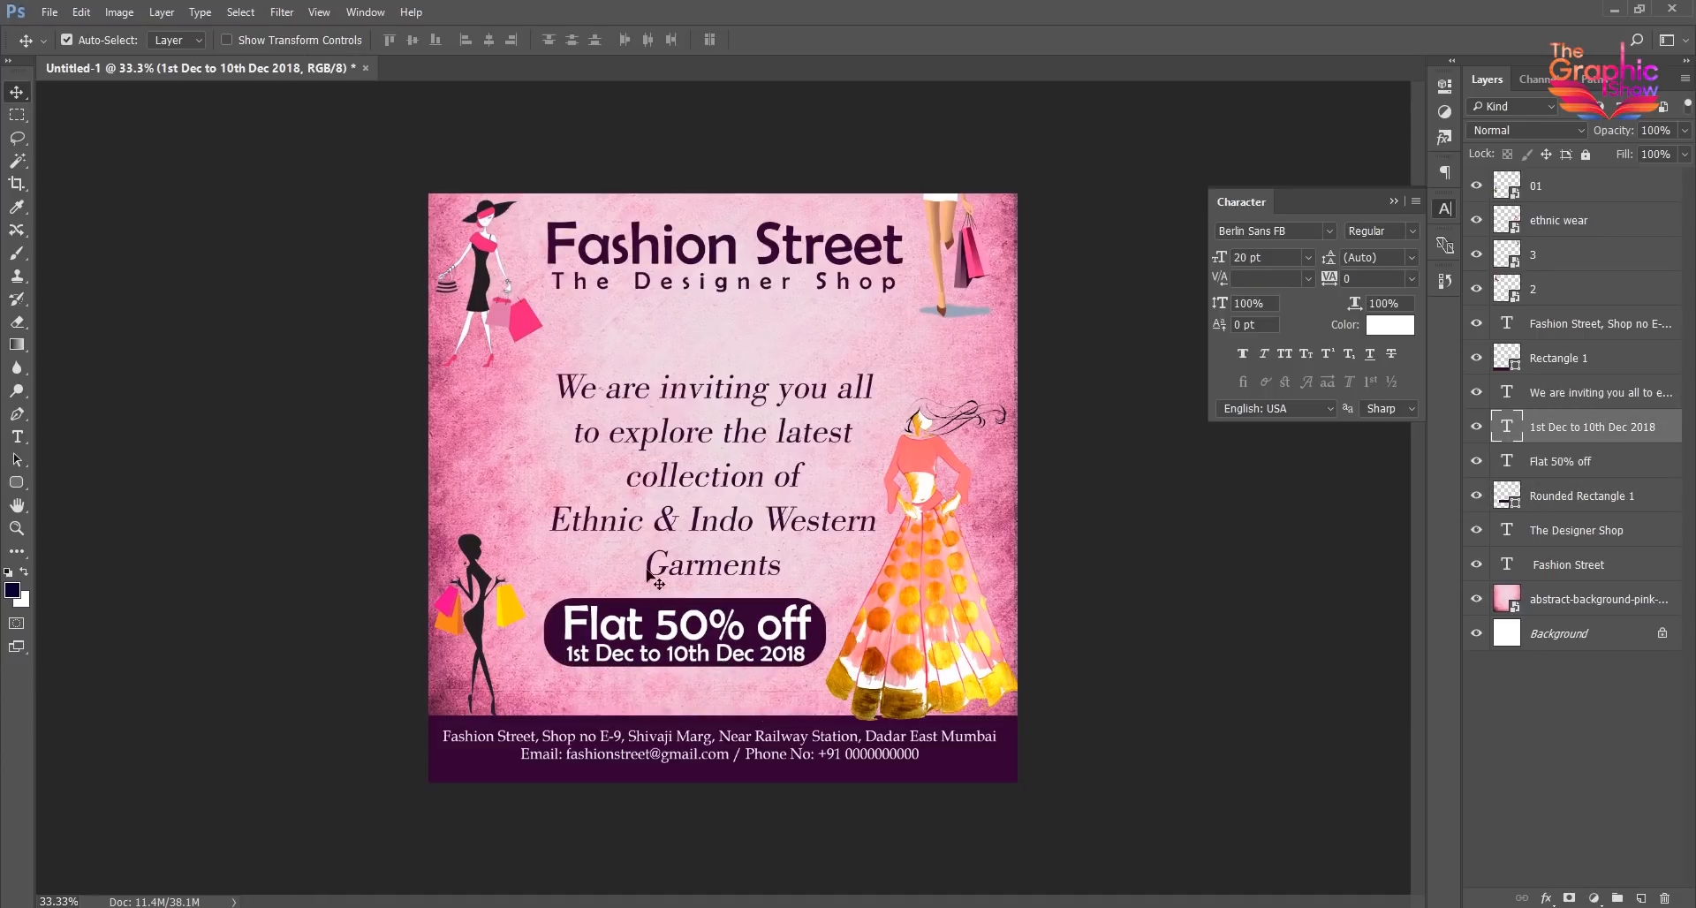
- Change the date line under "Flat 50% off" to the Avalon font at 12 pt
left_click(1291, 231)
scroll(1297, 228, "up", 3)
scroll(1297, 229, "up", 3)
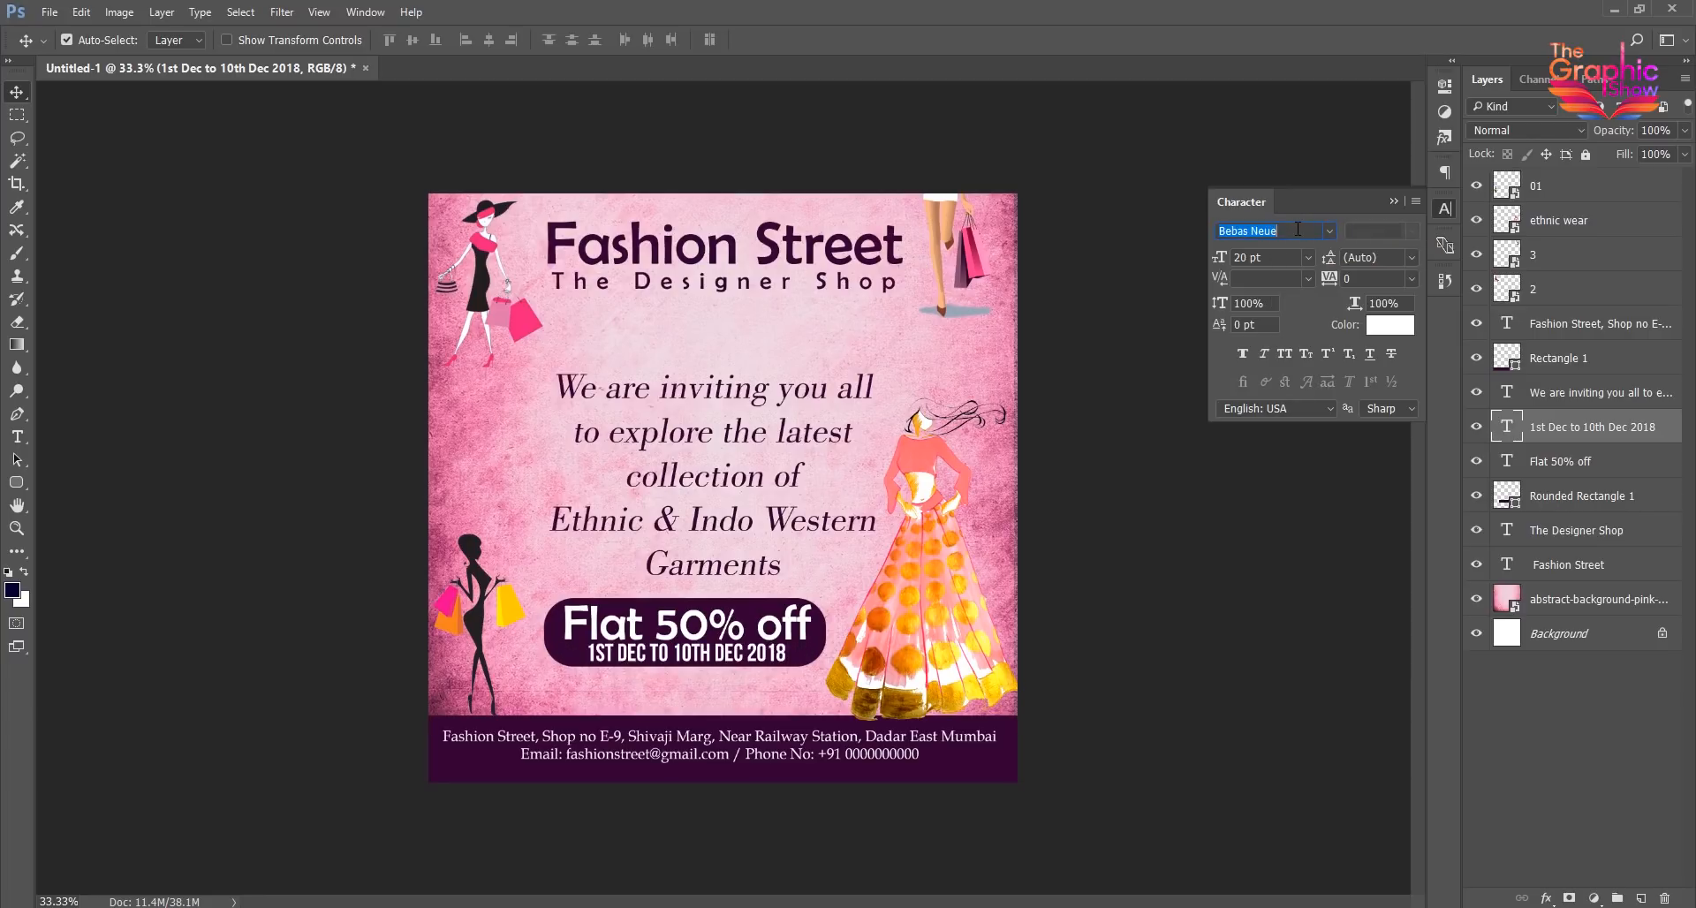
scroll(1298, 228, "up", 4)
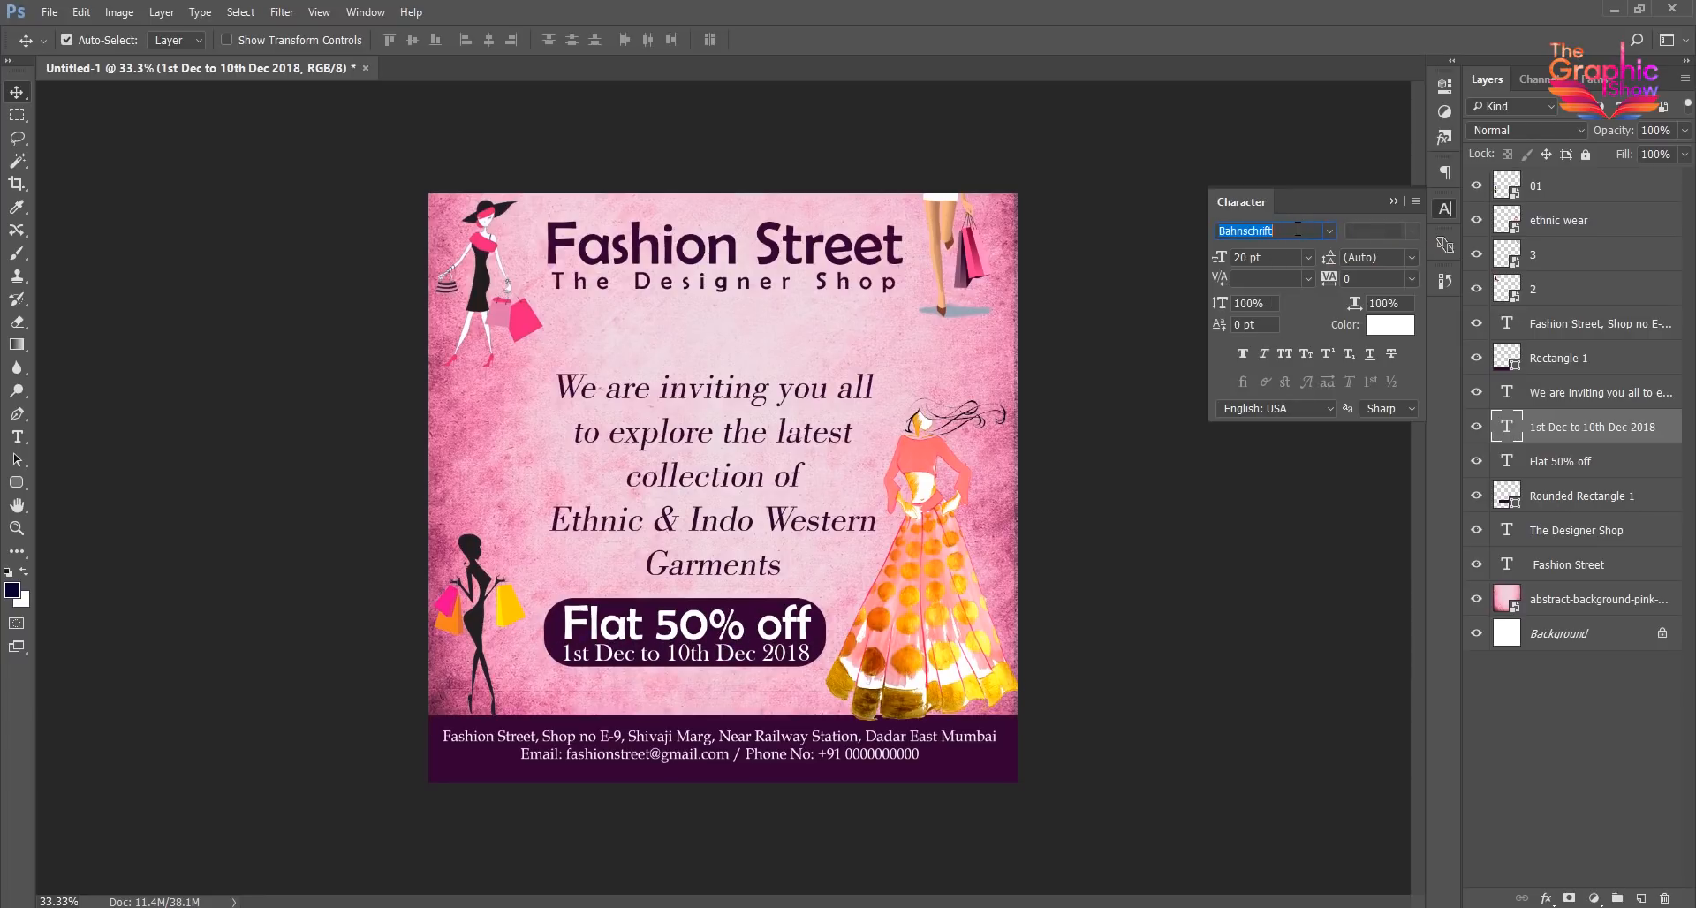
scroll(1297, 229, "up", 4)
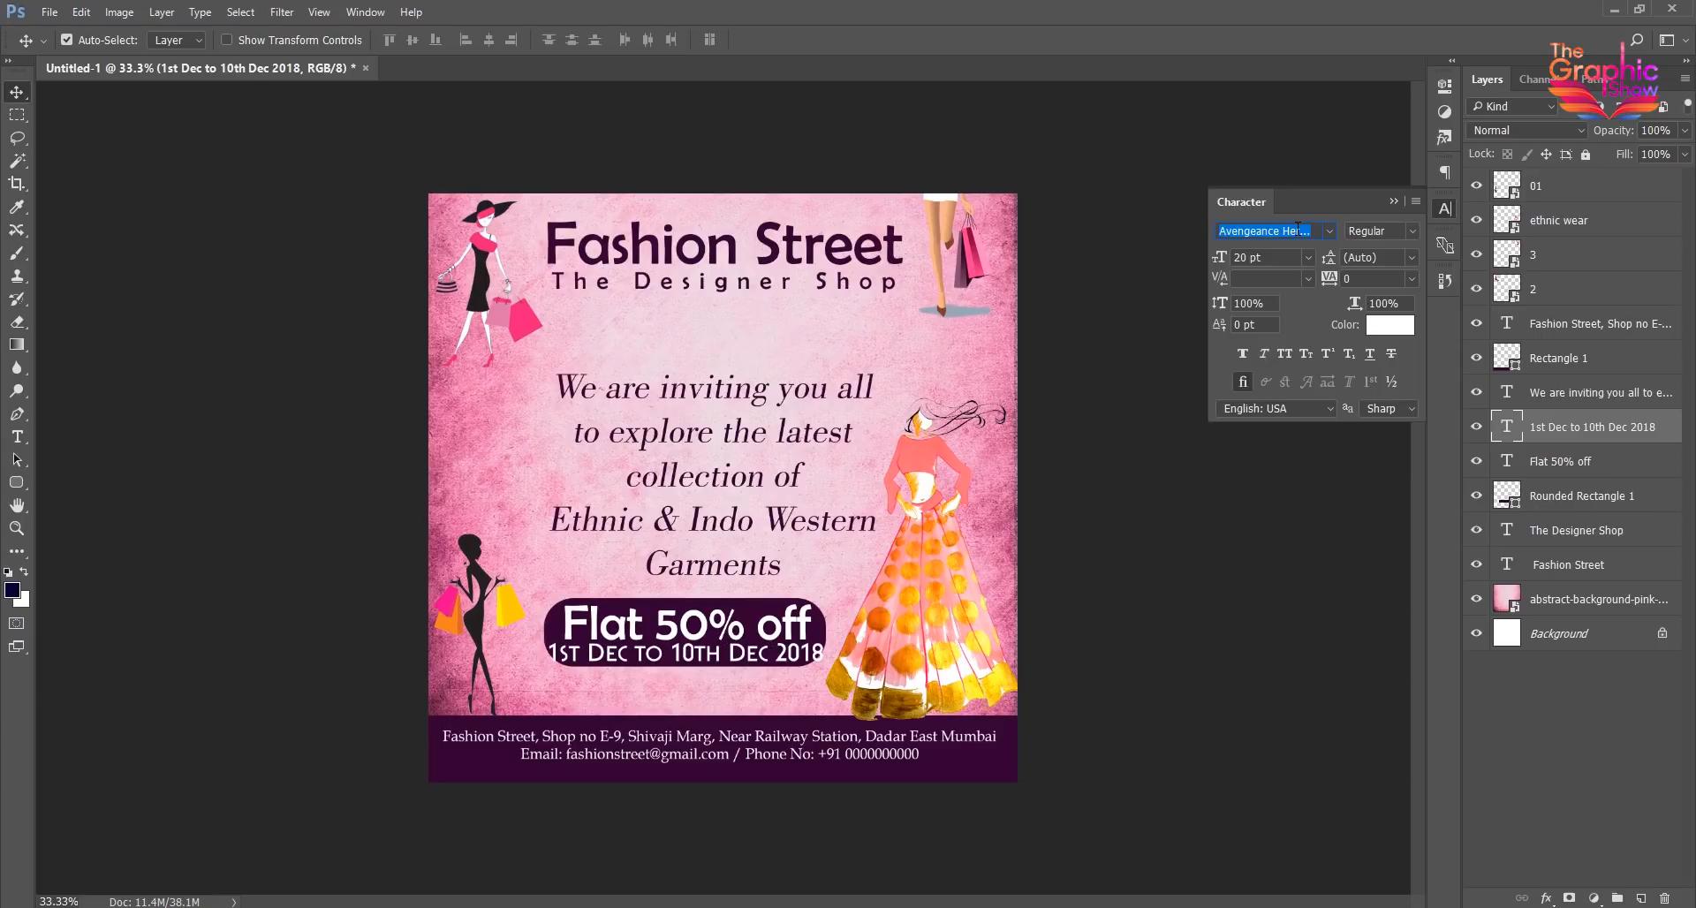
key("Tab")
type("12")
key("Return")
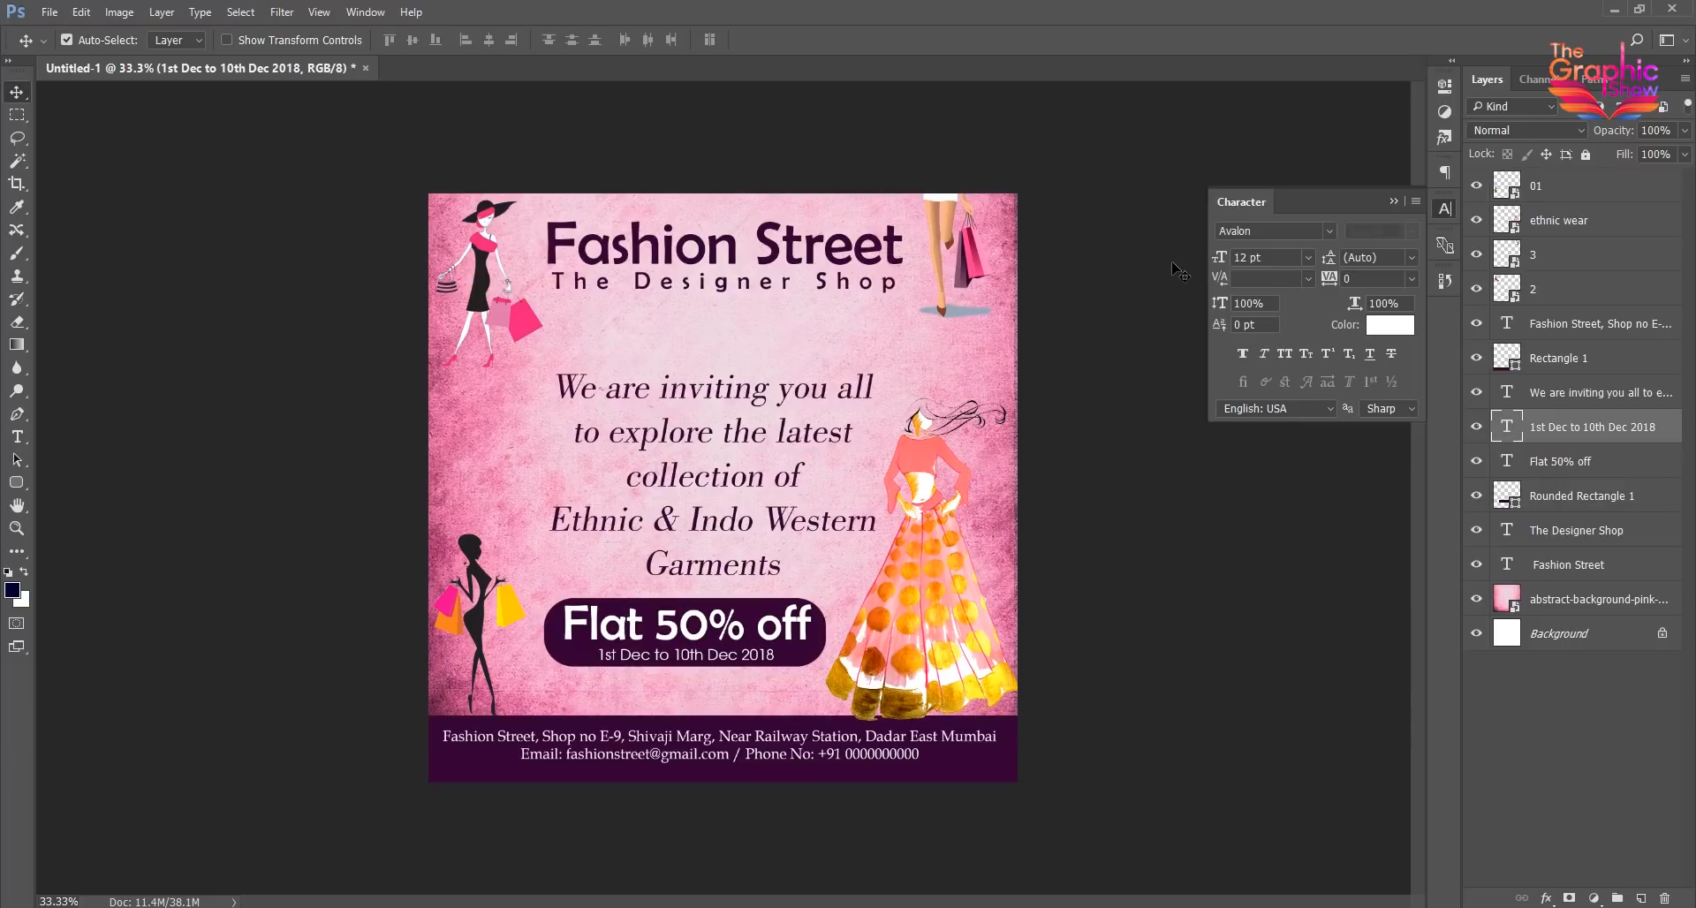
left_click(183, 328)
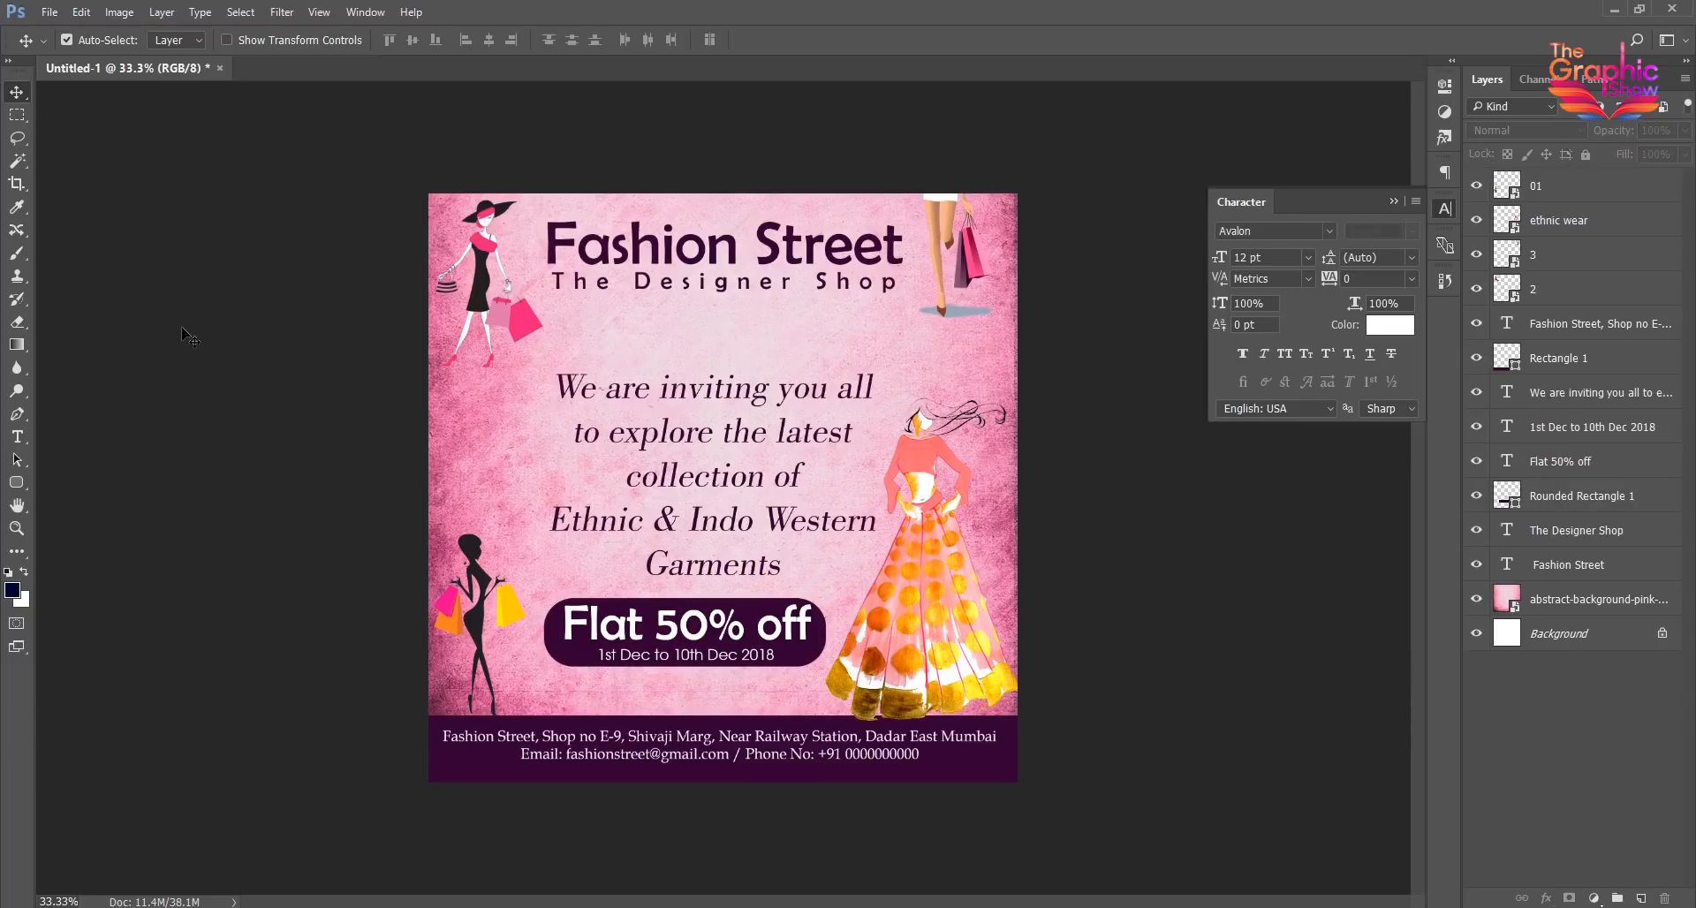
- Nudge the contact text slightly down in its strip and move the invitation text slightly up and to the left
left_click_drag(761, 766, 761, 770)
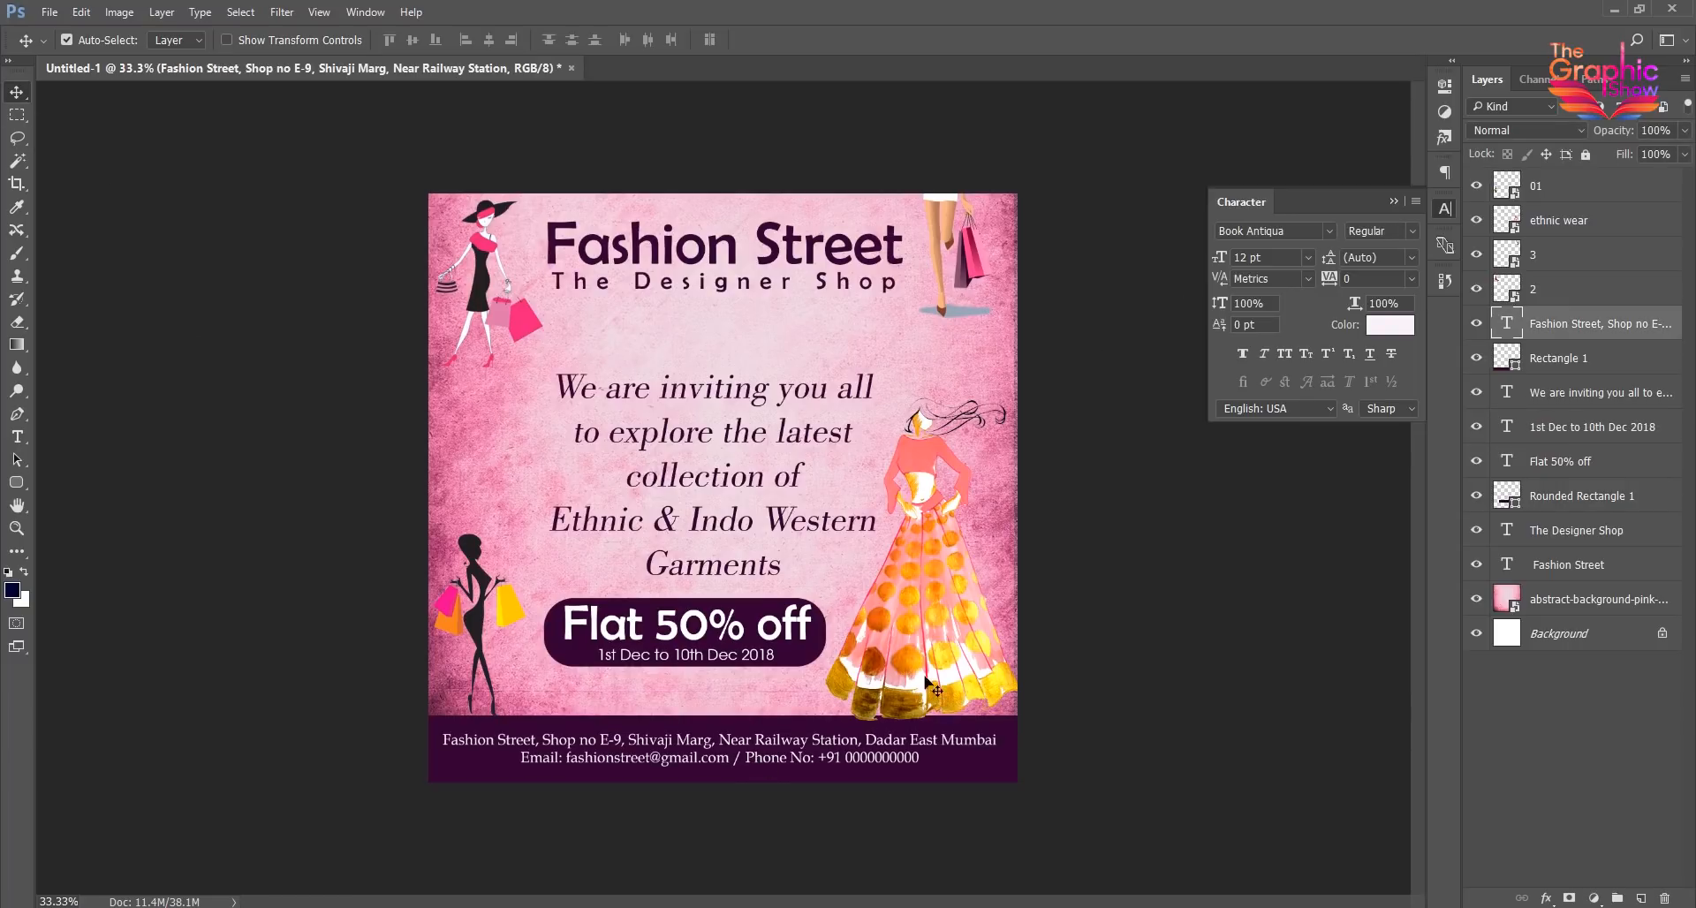
left_click(1087, 640)
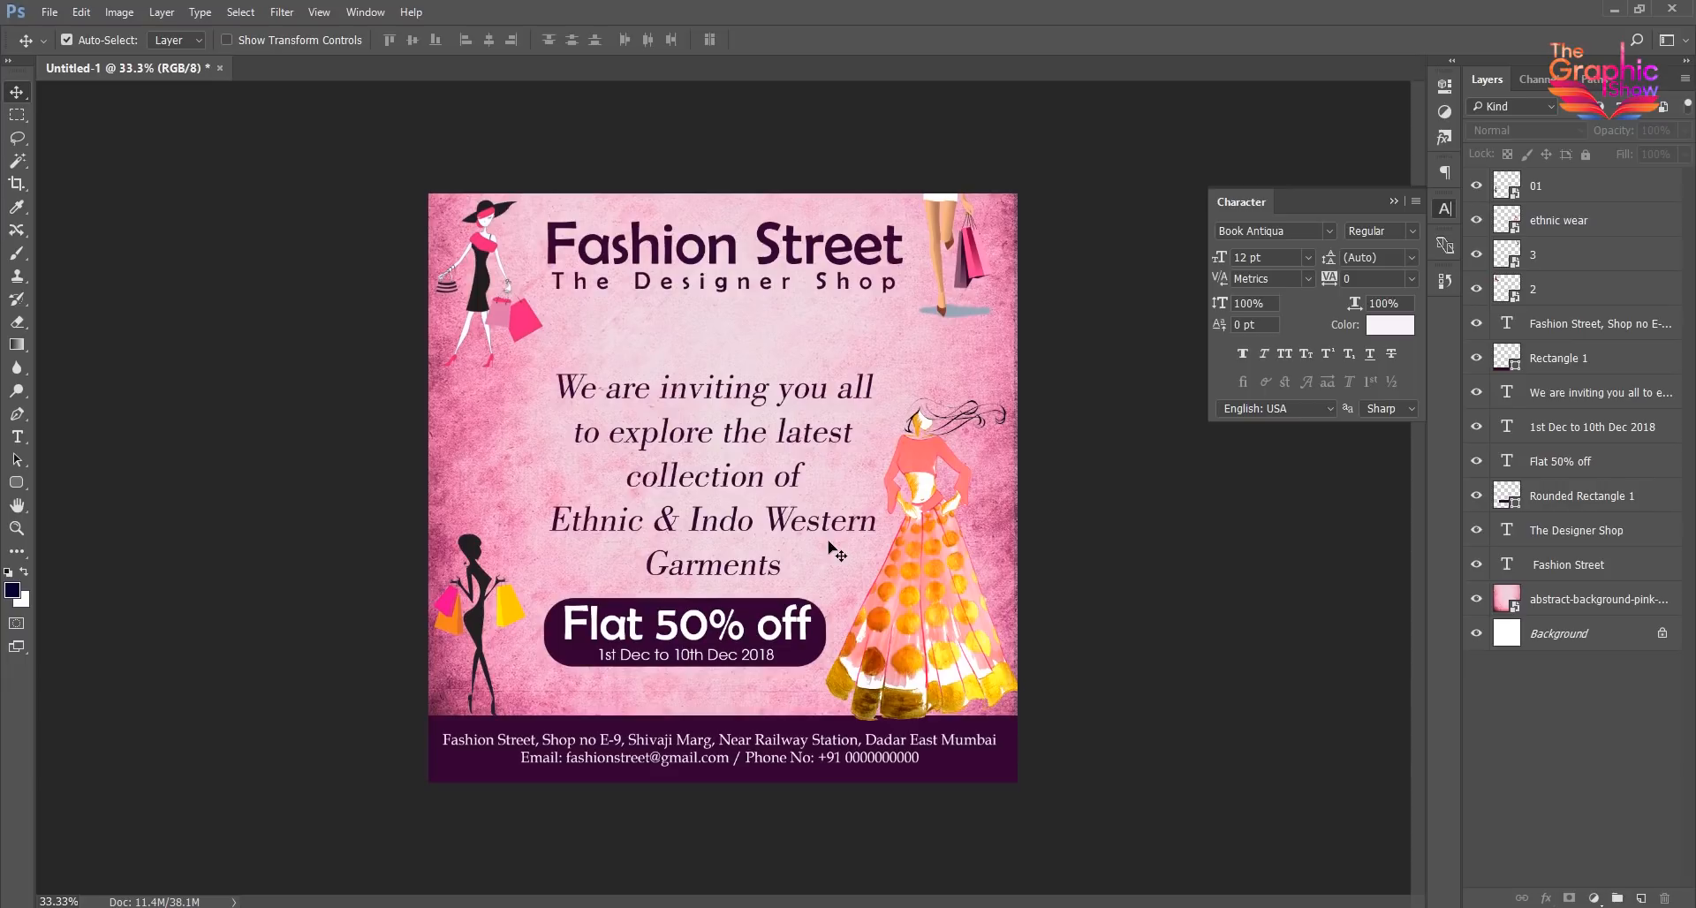
left_click_drag(781, 528, 771, 521)
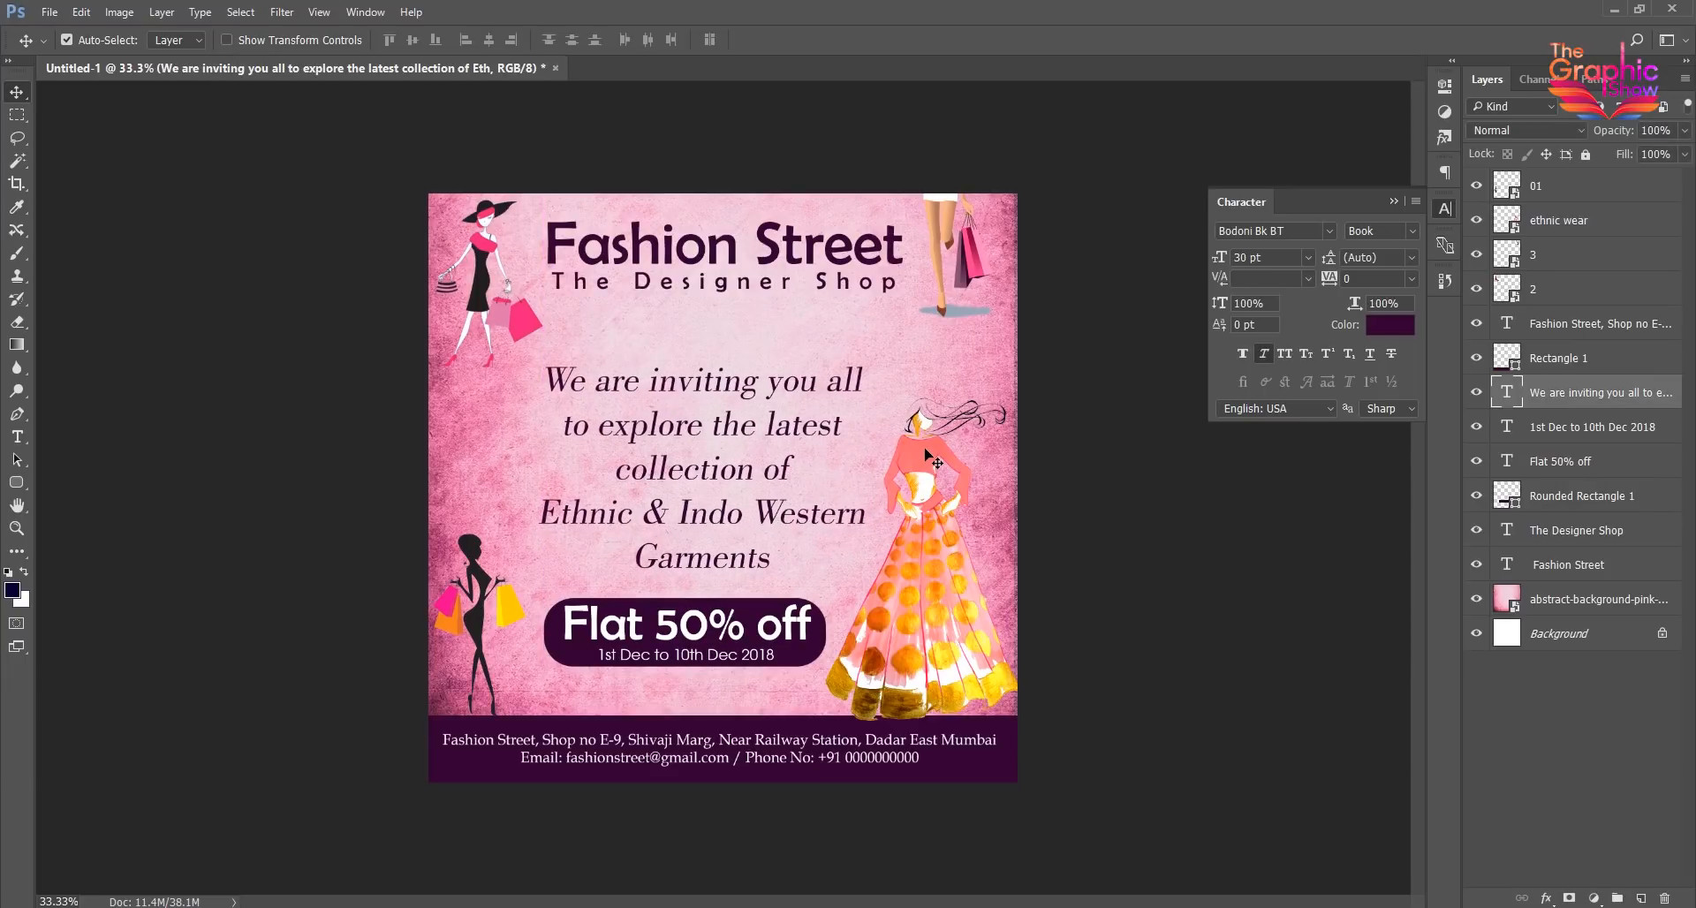